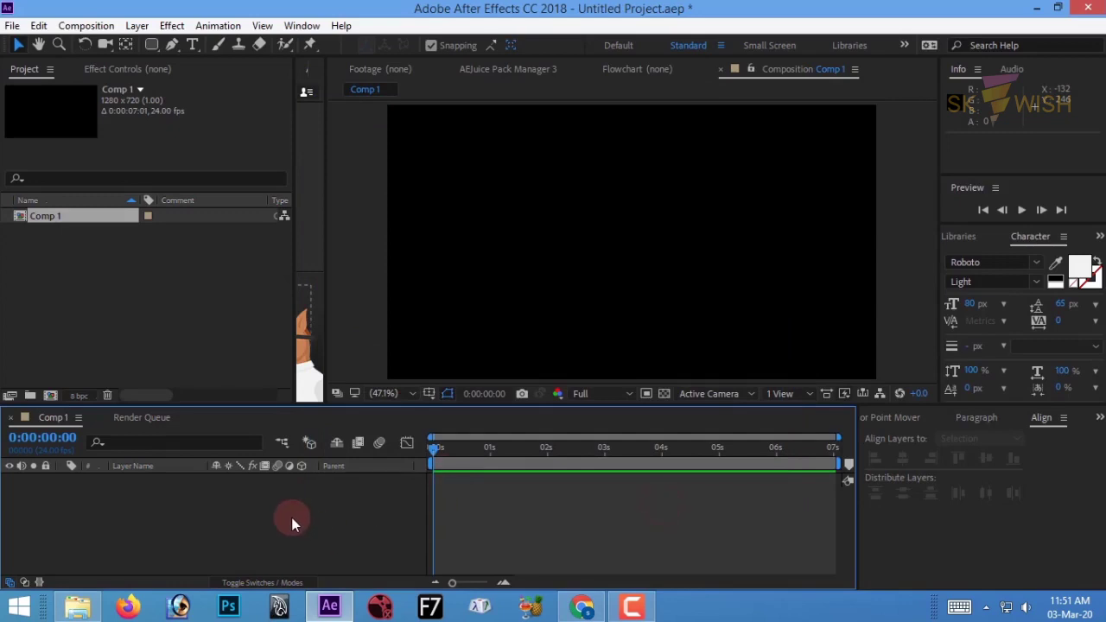
Create a composition-size solid with the default settings and apply the Gradient Ramp effect to it.
{"action": "key", "text": "ctrl+y"}
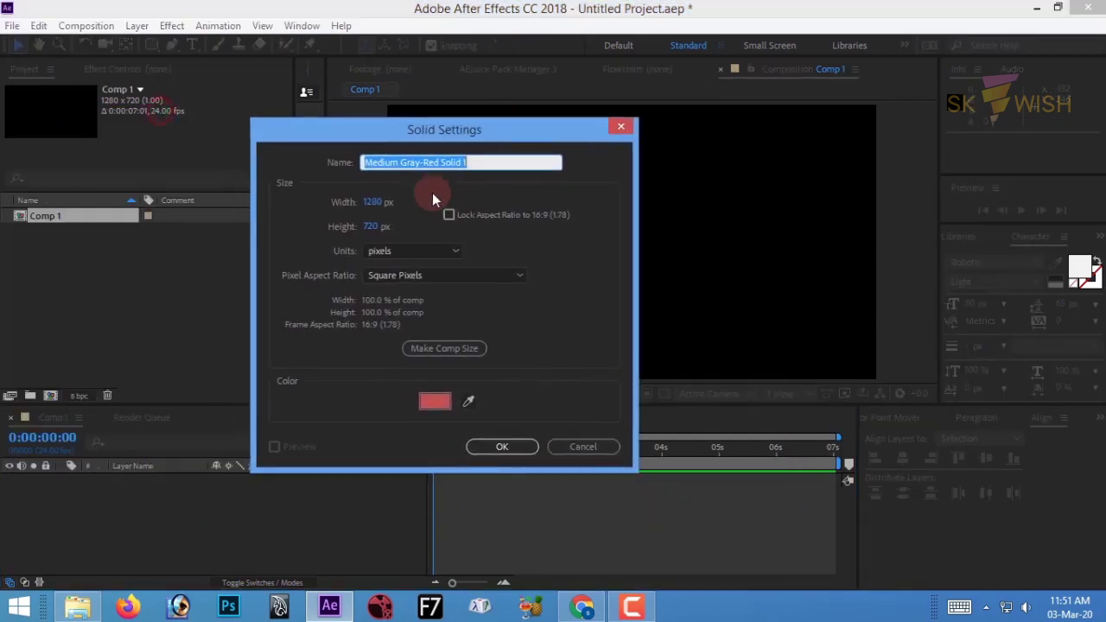
{"action": "left_click", "coordinate": [500, 451]}
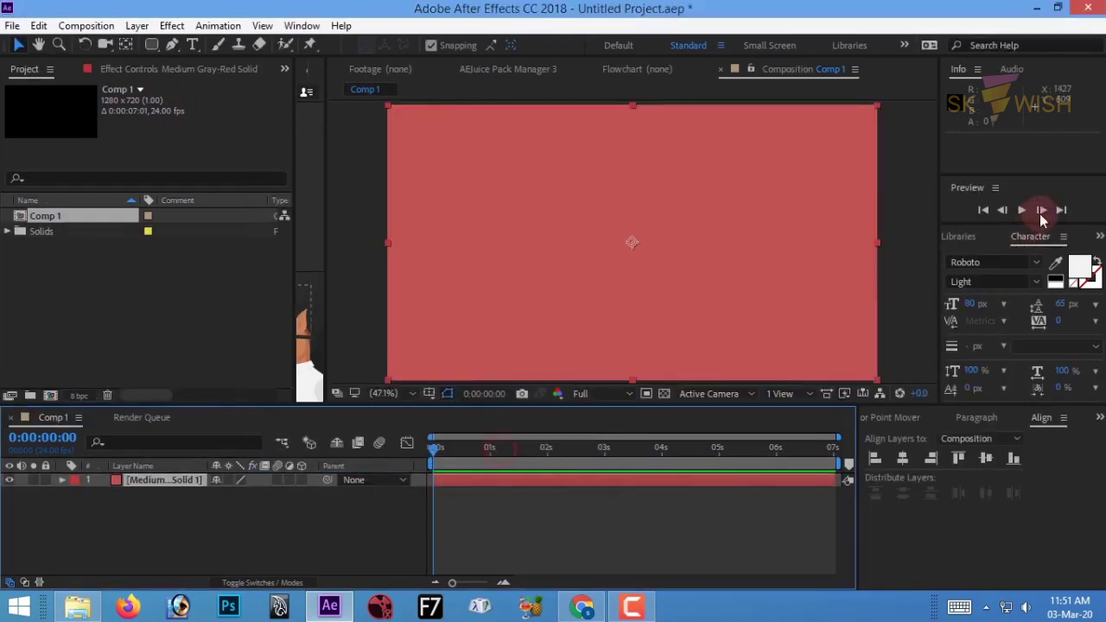
{"action": "left_click", "coordinate": [1097, 236]}
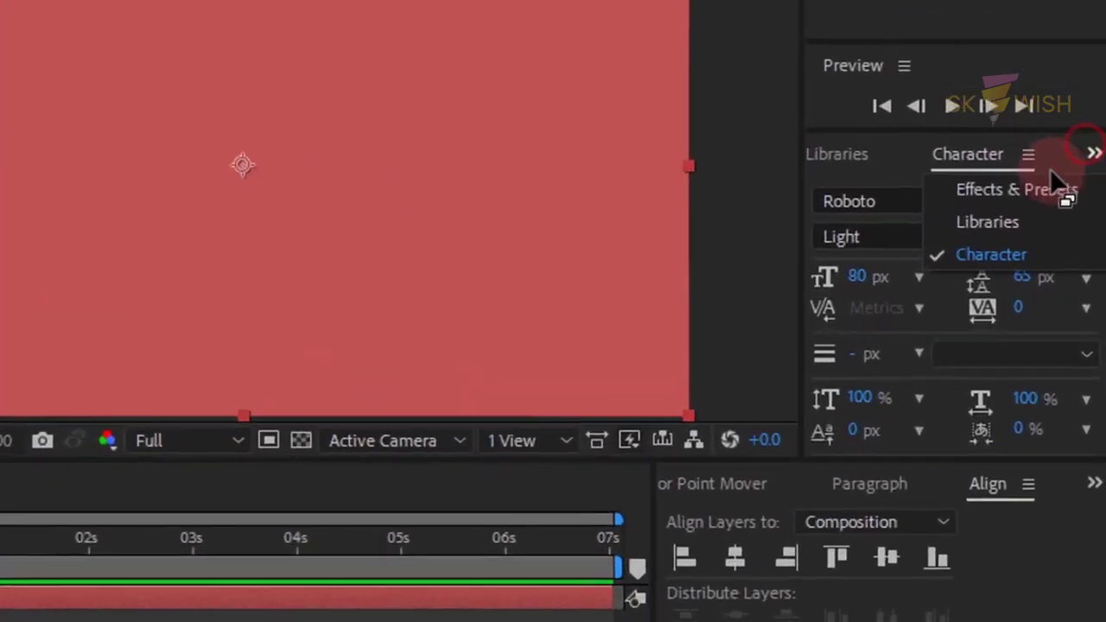
{"action": "left_click", "coordinate": [1054, 186]}
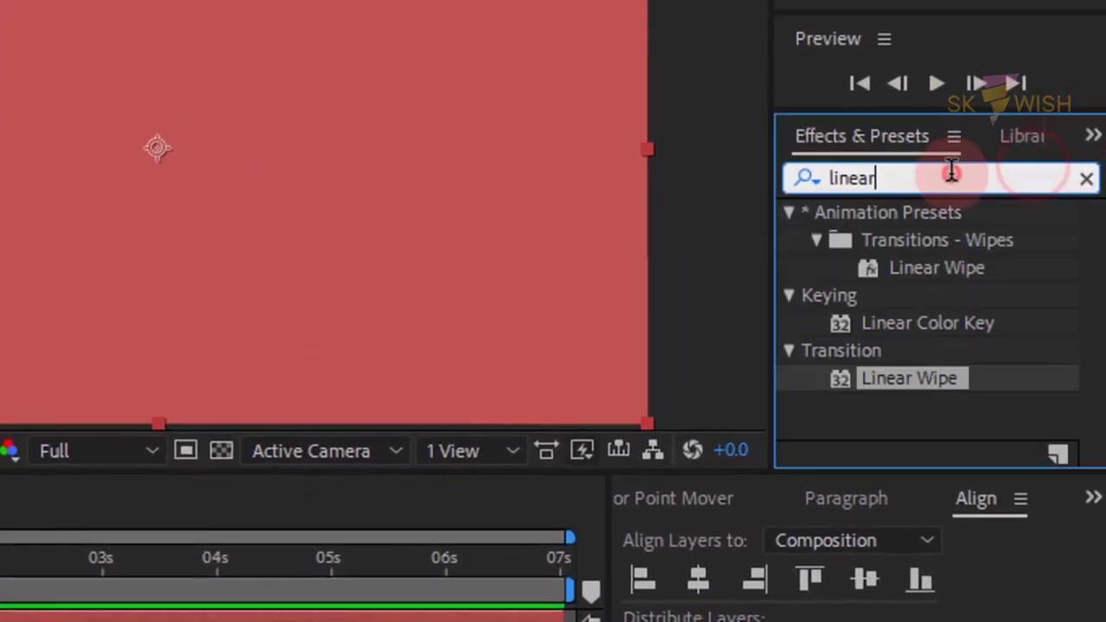
{"action": "double_click", "coordinate": [965, 187]}
{"action": "type", "text": "ramp"}
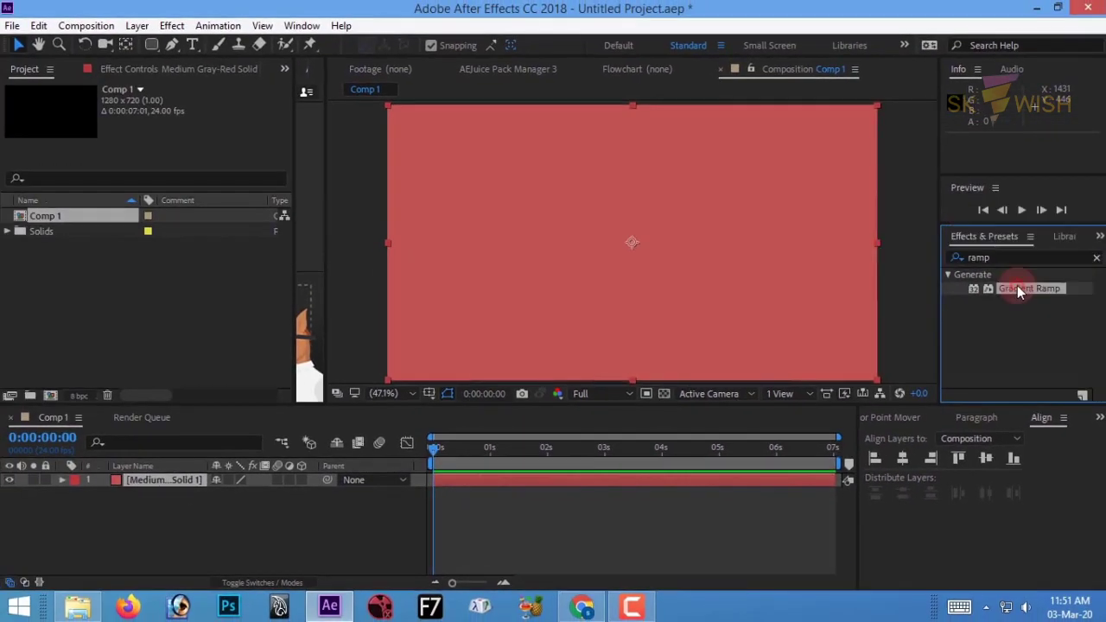
{"action": "double_click", "coordinate": [962, 247]}
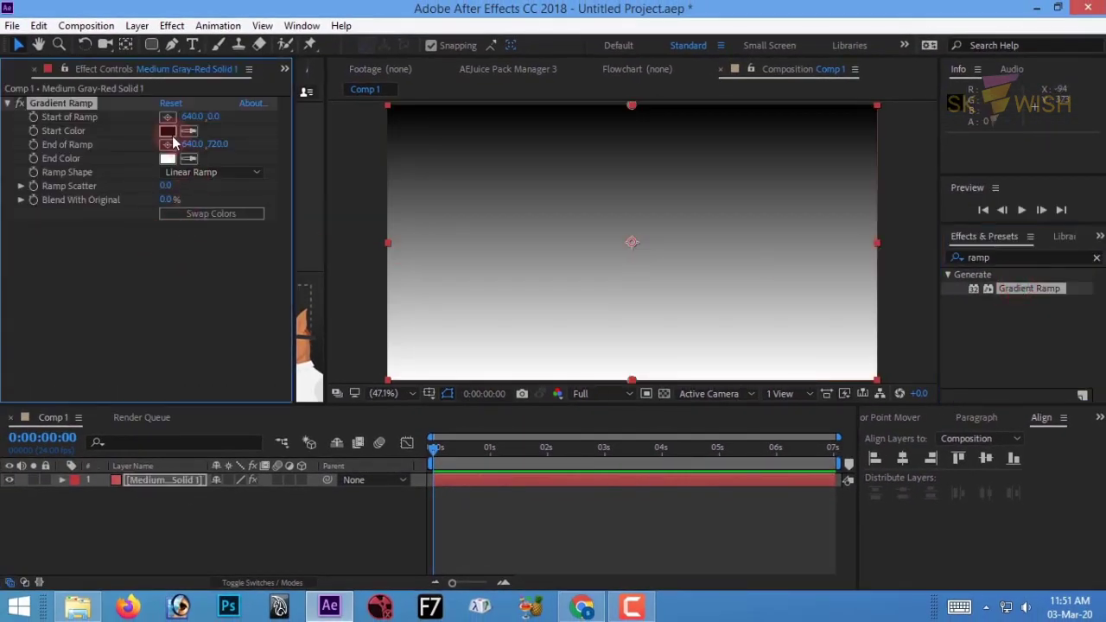
Set the Gradient Ramp's start color to 444444.
{"action": "left_click", "coordinate": [168, 131]}
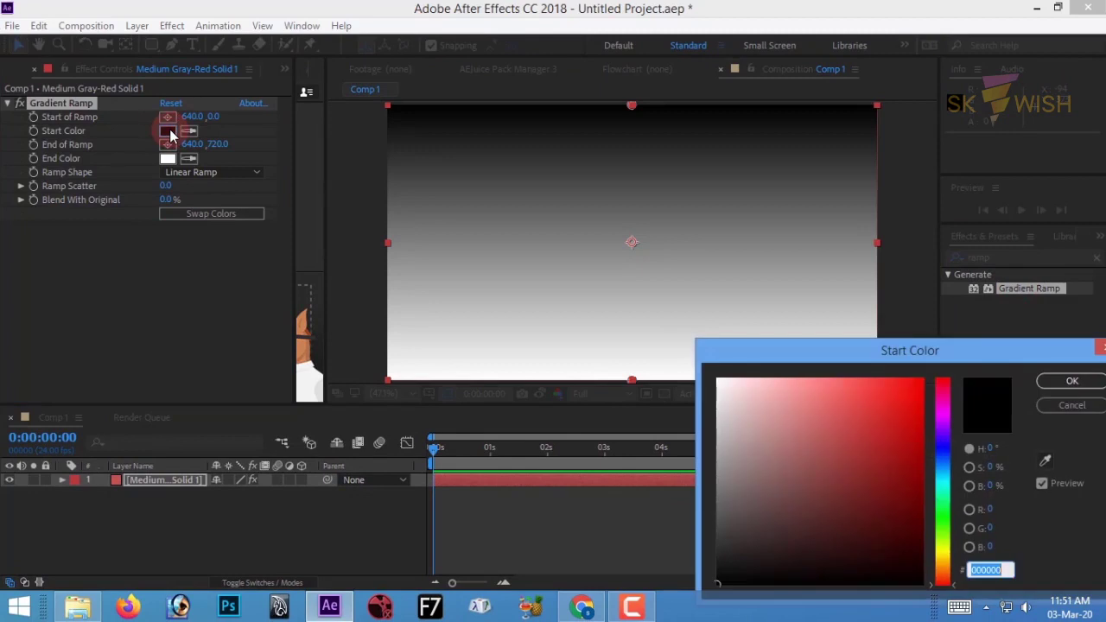
{"action": "type", "text": "4444"}
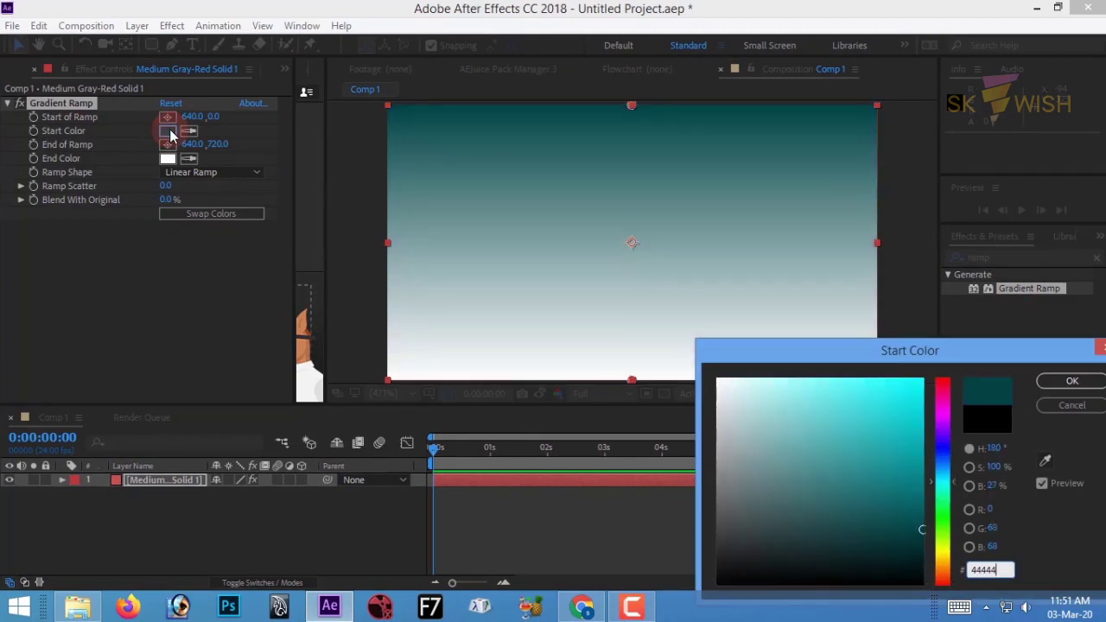
{"action": "type", "text": "44"}
{"action": "key", "text": "Return"}
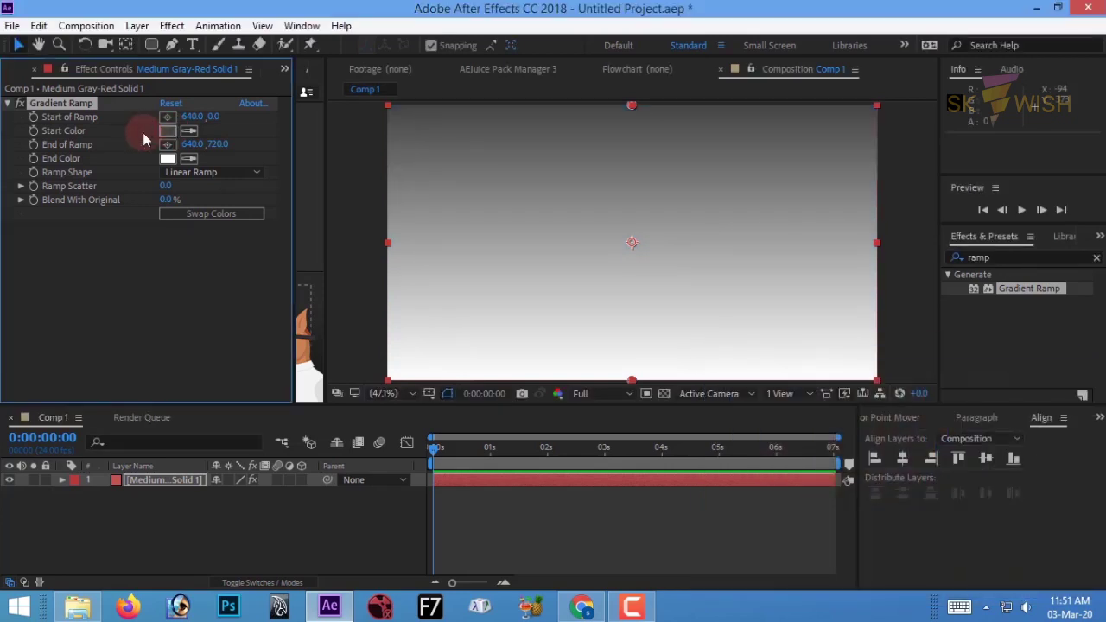
Change the ramp shape to Radial Ramp and set its end color to 2F2F2F.
{"action": "left_click", "coordinate": [192, 173]}
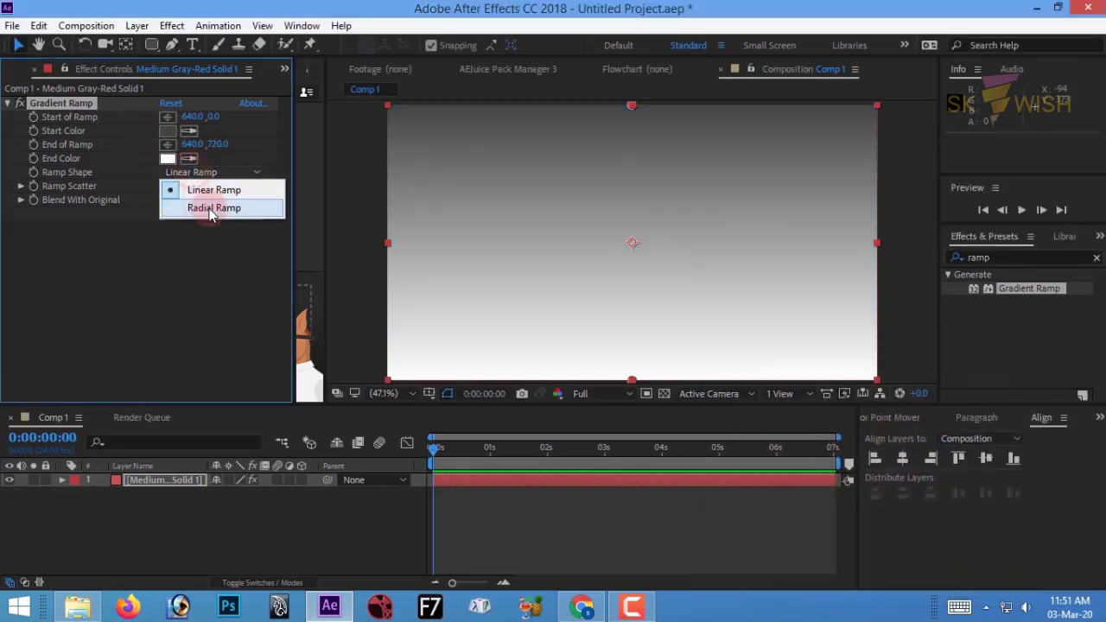
{"action": "left_click", "coordinate": [212, 207]}
{"action": "left_click", "coordinate": [168, 159]}
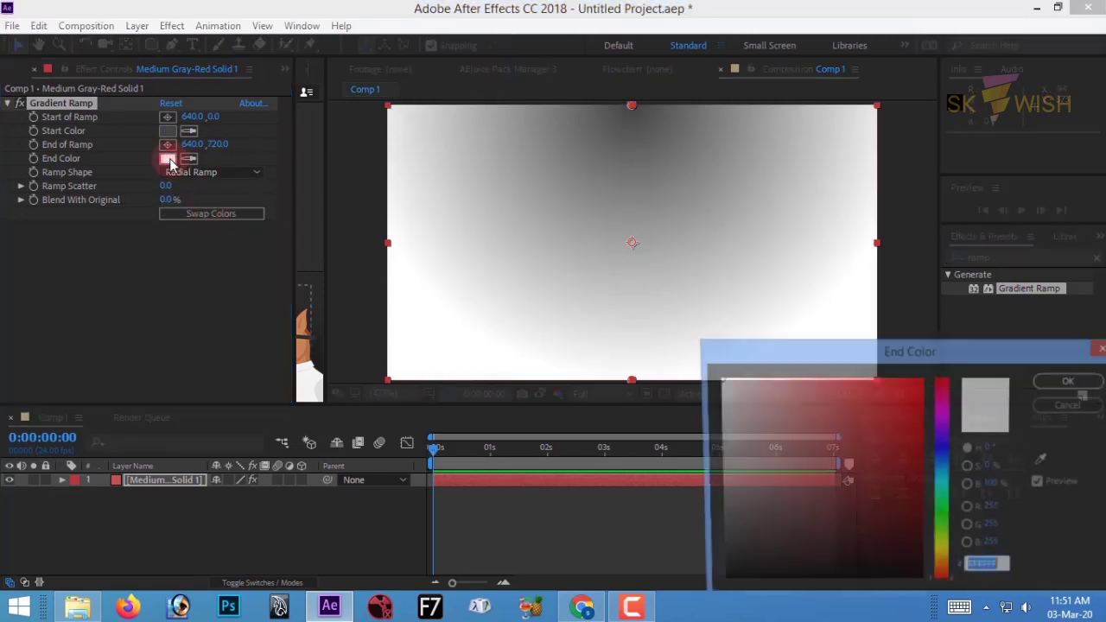
{"action": "type", "text": "2F2F2F"}
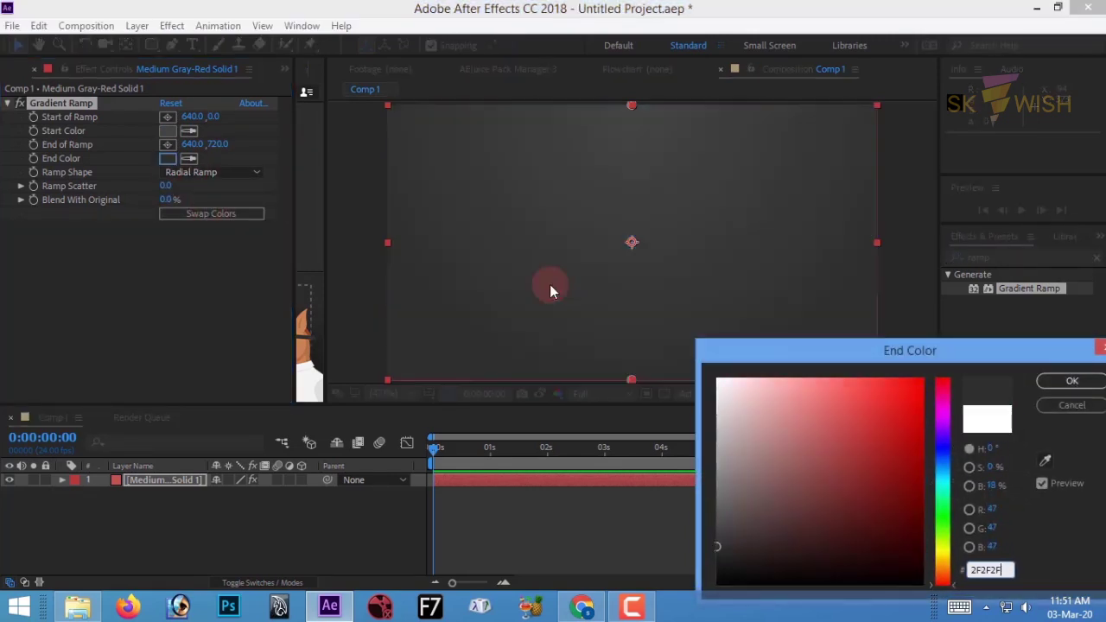
{"action": "key", "text": "Return"}
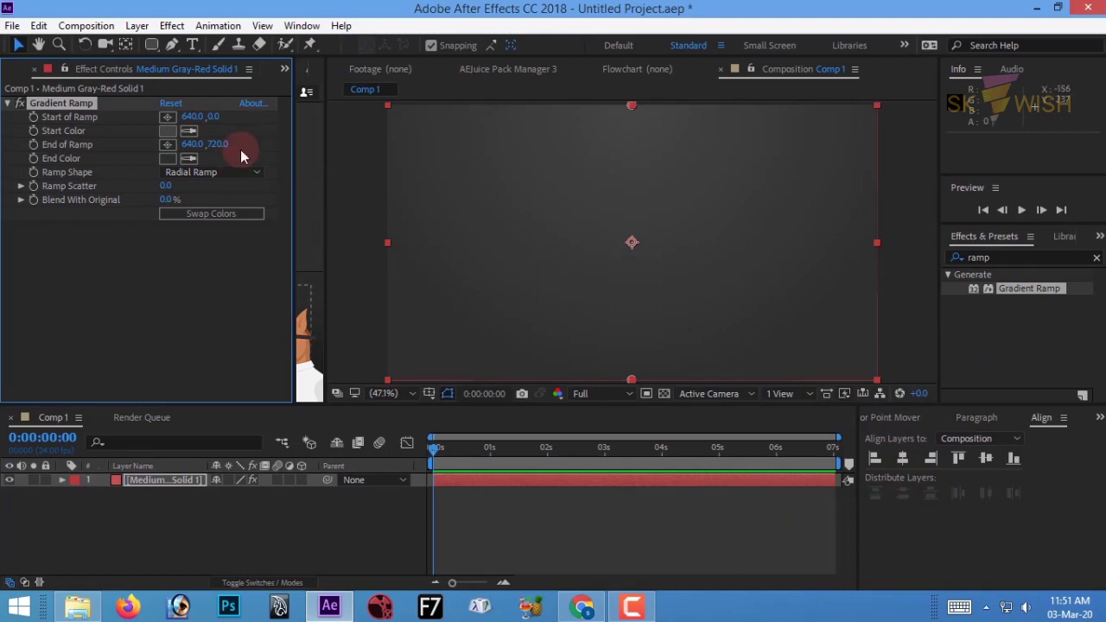
Set the ramp's start Y position to 3 and end Y position to 1268, and lock the solid layer.
{"action": "left_click", "coordinate": [214, 118]}
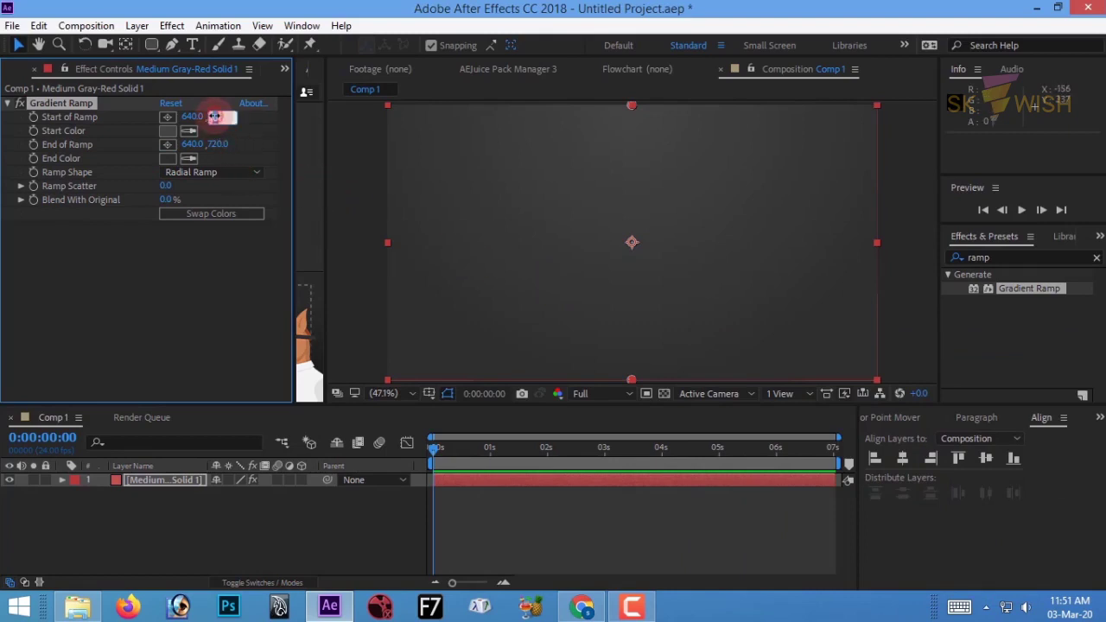
{"action": "type", "text": "3"}
{"action": "key", "text": "Return"}
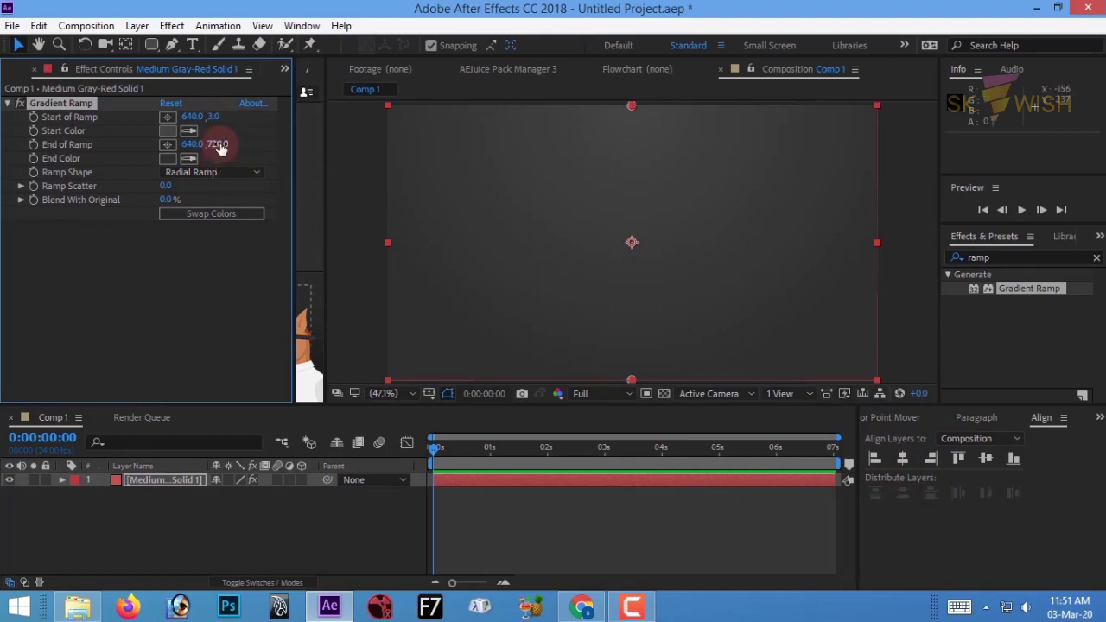
{"action": "left_click", "coordinate": [220, 145]}
{"action": "key", "text": "BackSpace"}
{"action": "key", "text": "Return"}
{"action": "left_click", "coordinate": [197, 519]}
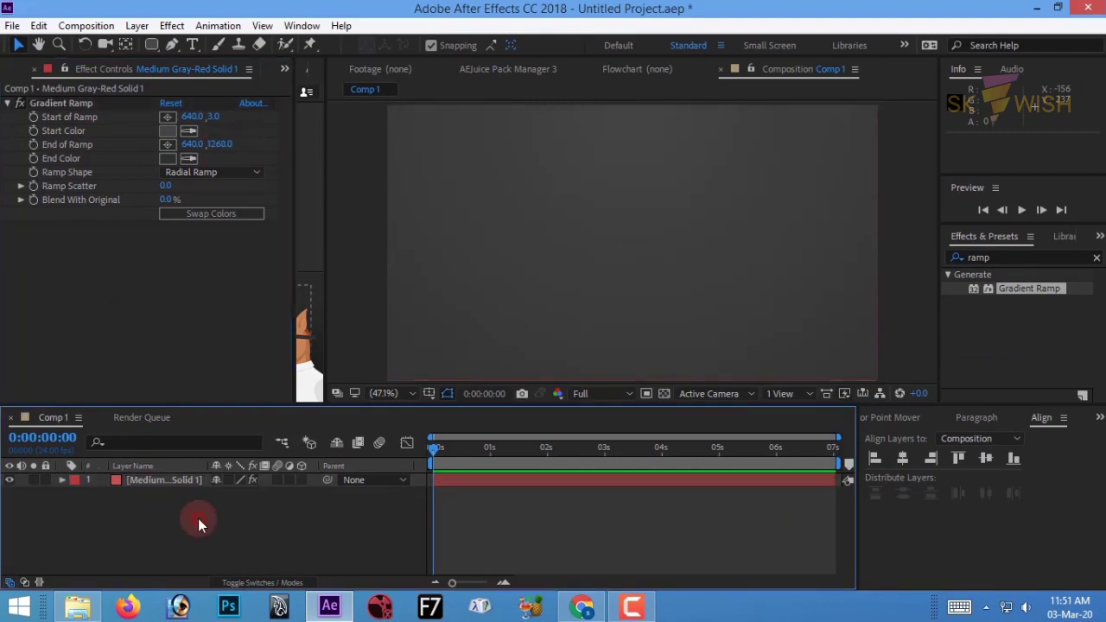
{"action": "left_click", "coordinate": [46, 479]}
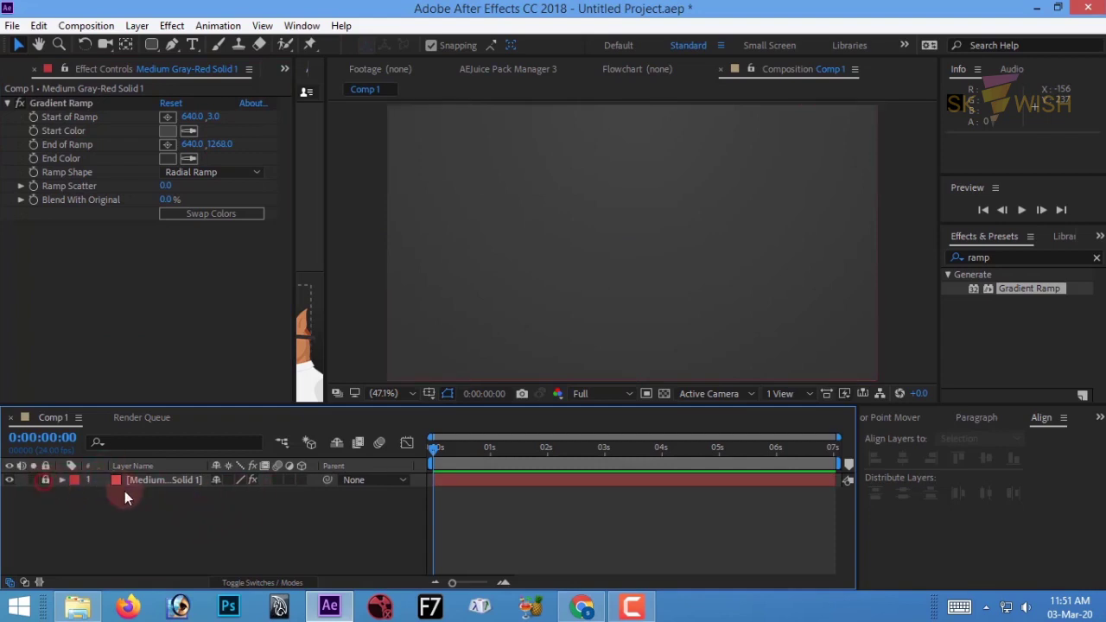
Draw a thin horizontal rounded rectangle about 590 px wide and 38 px high near the middle of the composition.
{"action": "left_click", "coordinate": [151, 44]}
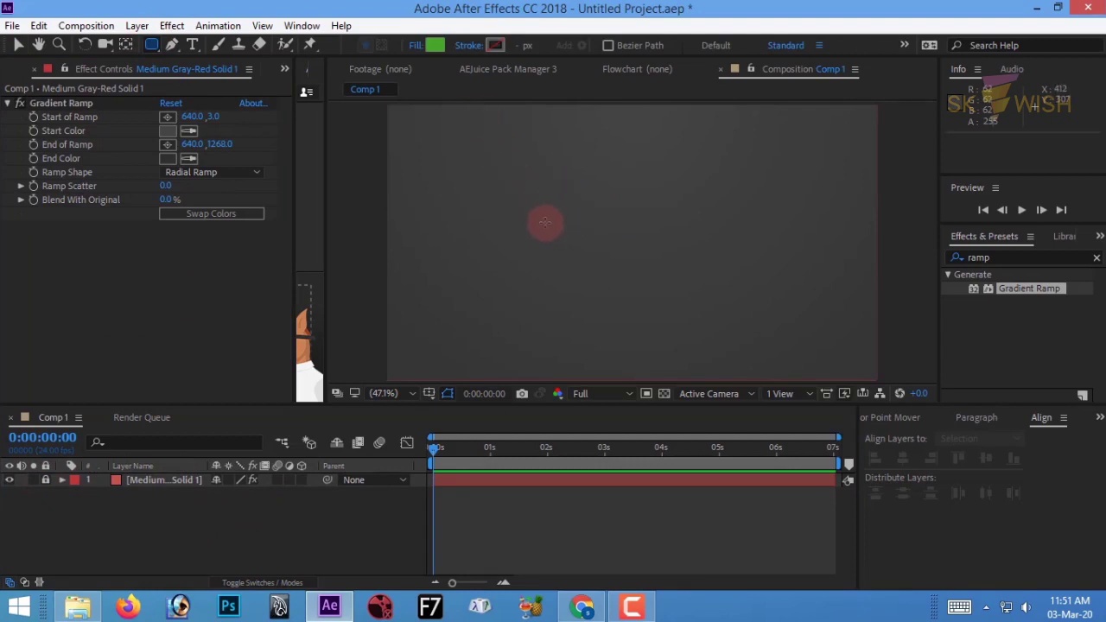
{"action": "left_click_drag", "start_coordinate": [539, 220], "coordinate": [764, 232]}
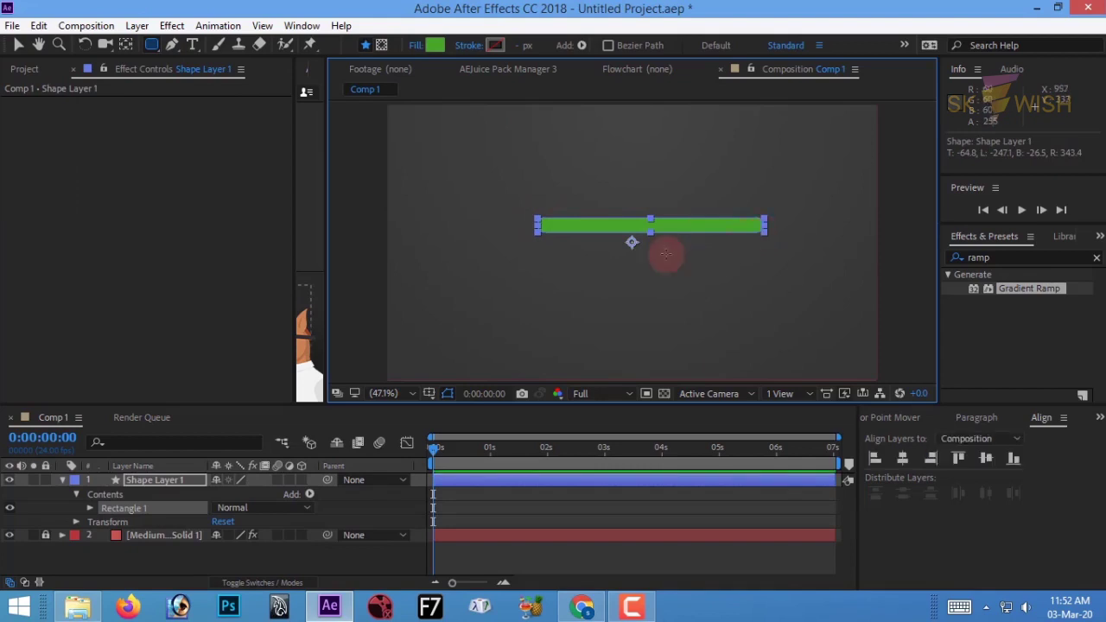
{"action": "left_click", "coordinate": [61, 479]}
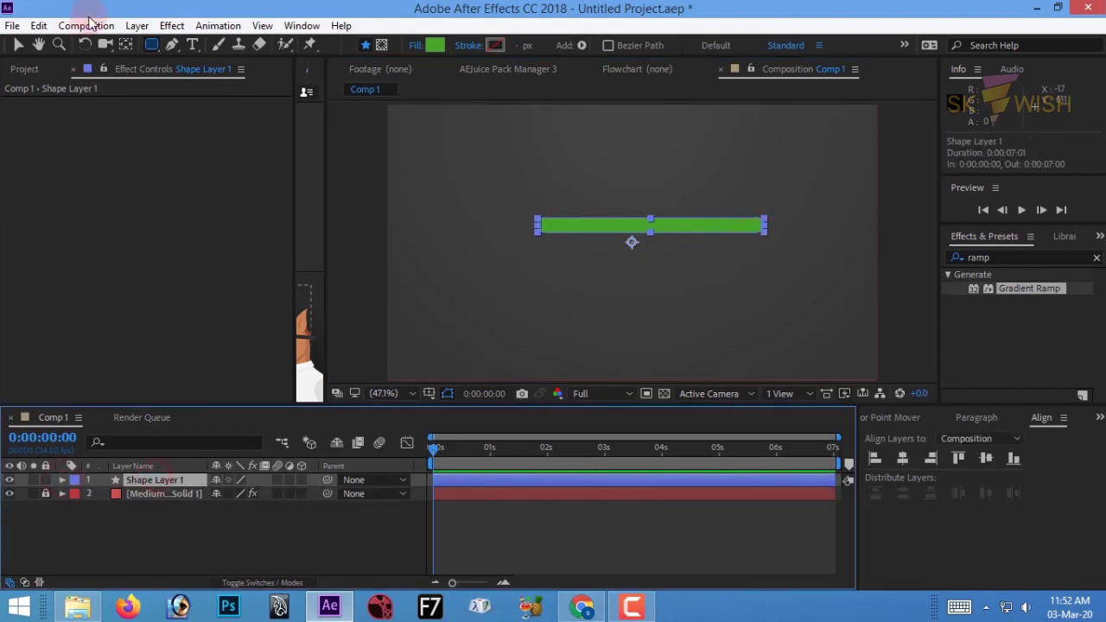
Center the bar's anchor point on its shape and align the bar horizontally and vertically to the composition's center.
{"action": "left_click", "coordinate": [128, 46]}
{"action": "key", "text": "ctrl+alt+Home"}
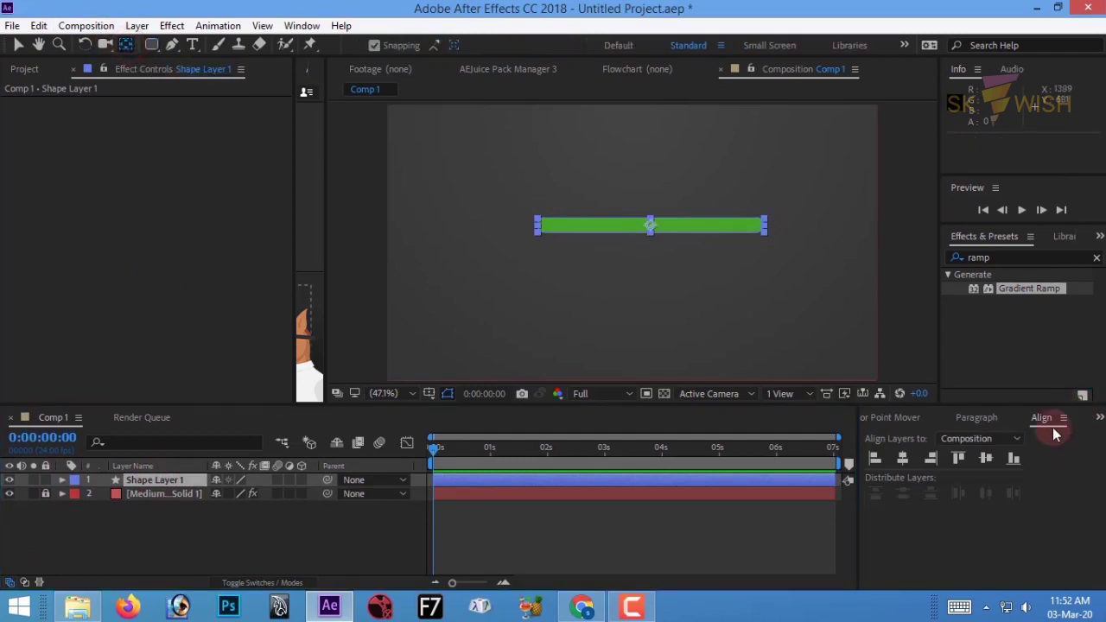
{"action": "left_click", "coordinate": [904, 459]}
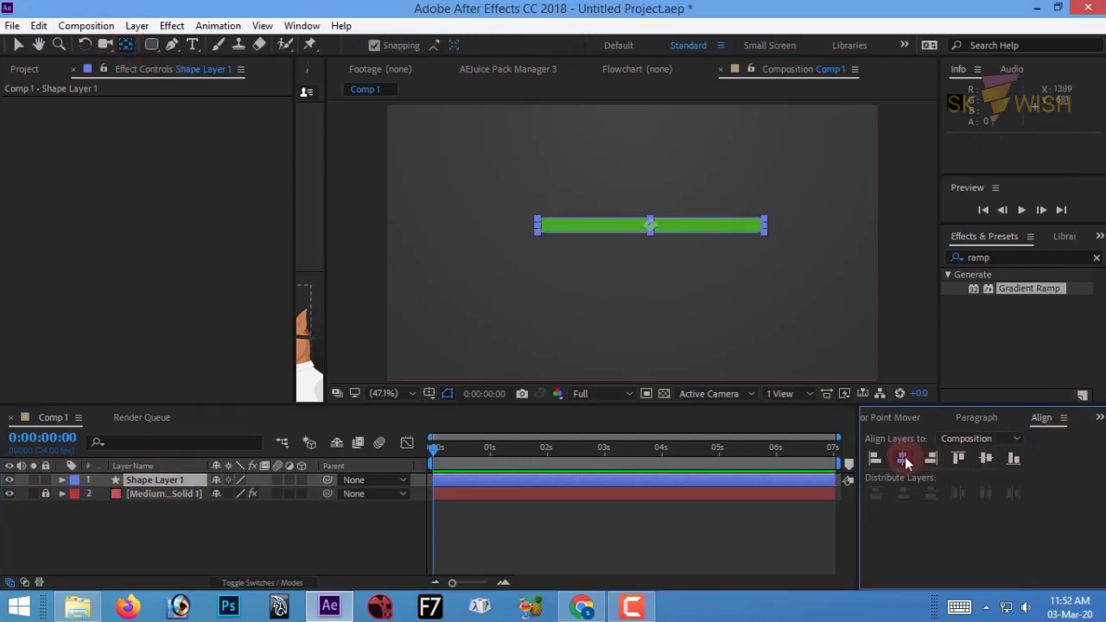
{"action": "left_click", "coordinate": [988, 457]}
{"action": "left_click", "coordinate": [179, 514]}
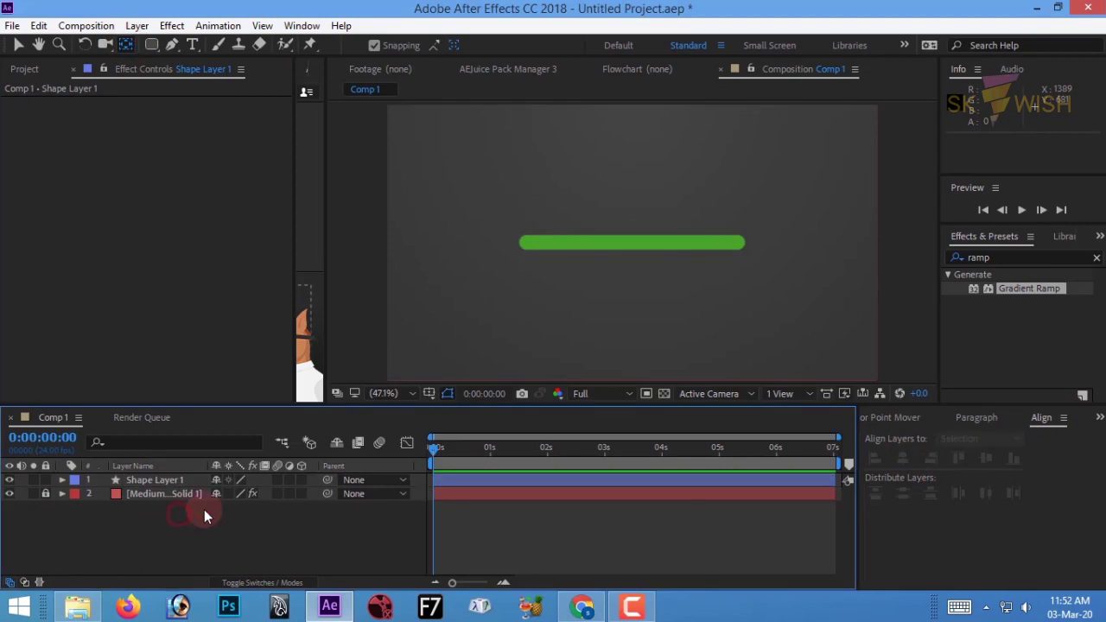
Change the fill color of the rounded bar to light gray C4C4C4.
{"action": "left_click", "coordinate": [156, 479]}
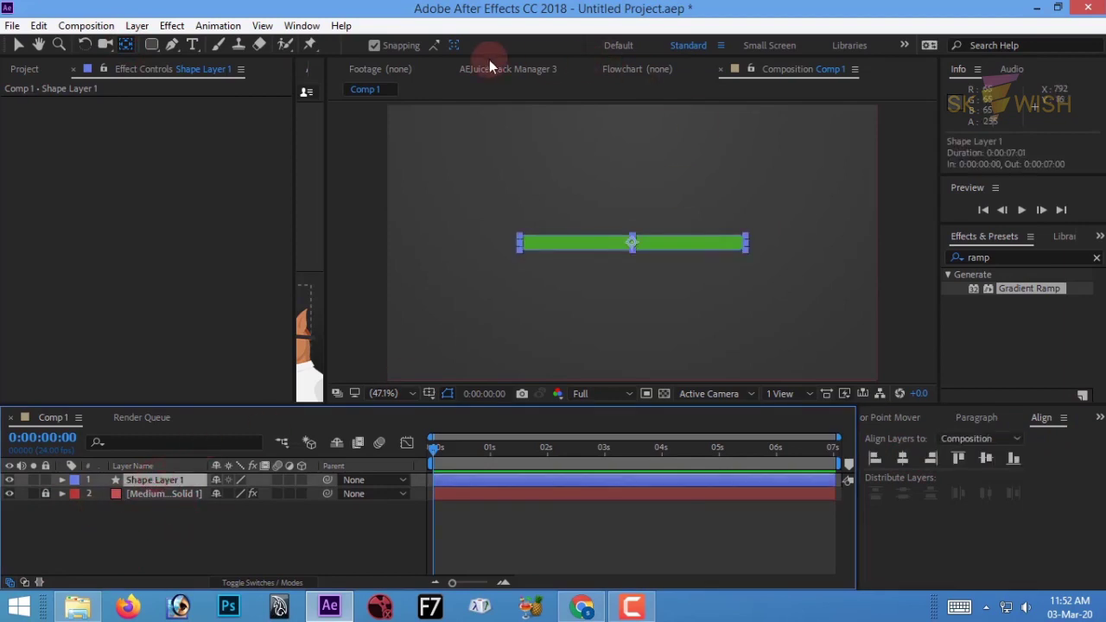
{"action": "left_click", "coordinate": [151, 44]}
{"action": "left_click", "coordinate": [435, 47]}
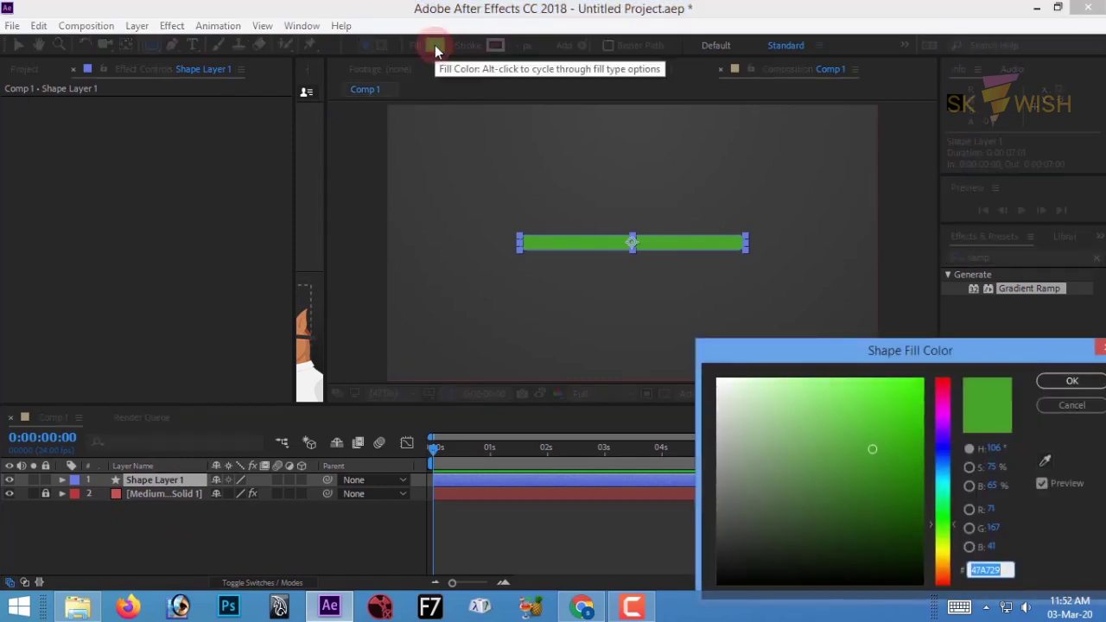
{"action": "type", "text": "C4C4"}
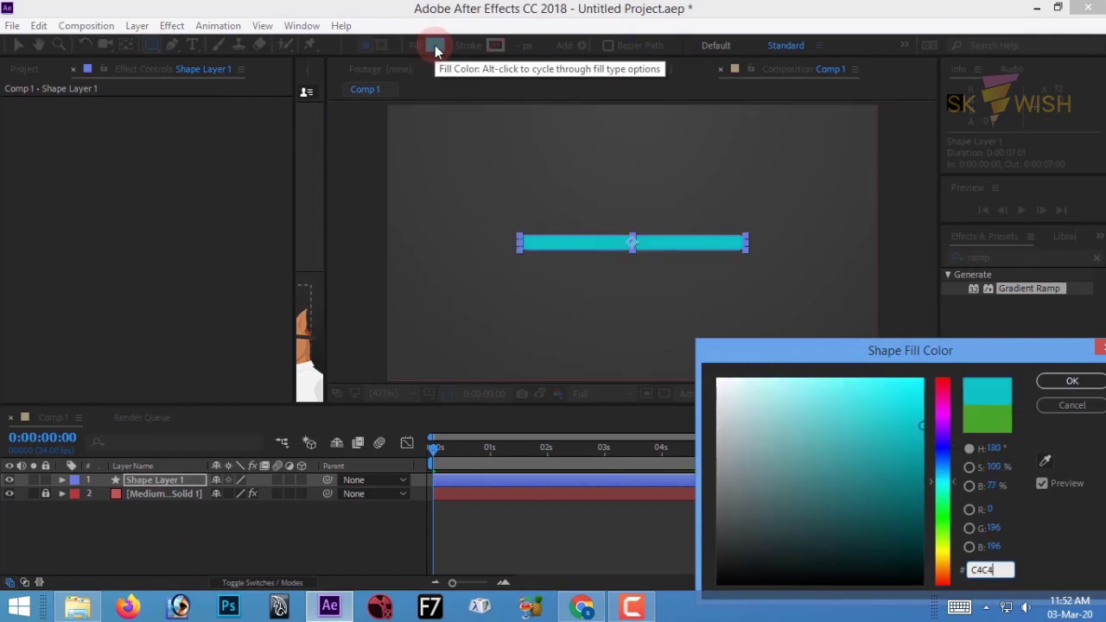
{"action": "type", "text": "C4"}
{"action": "key", "text": "Return"}
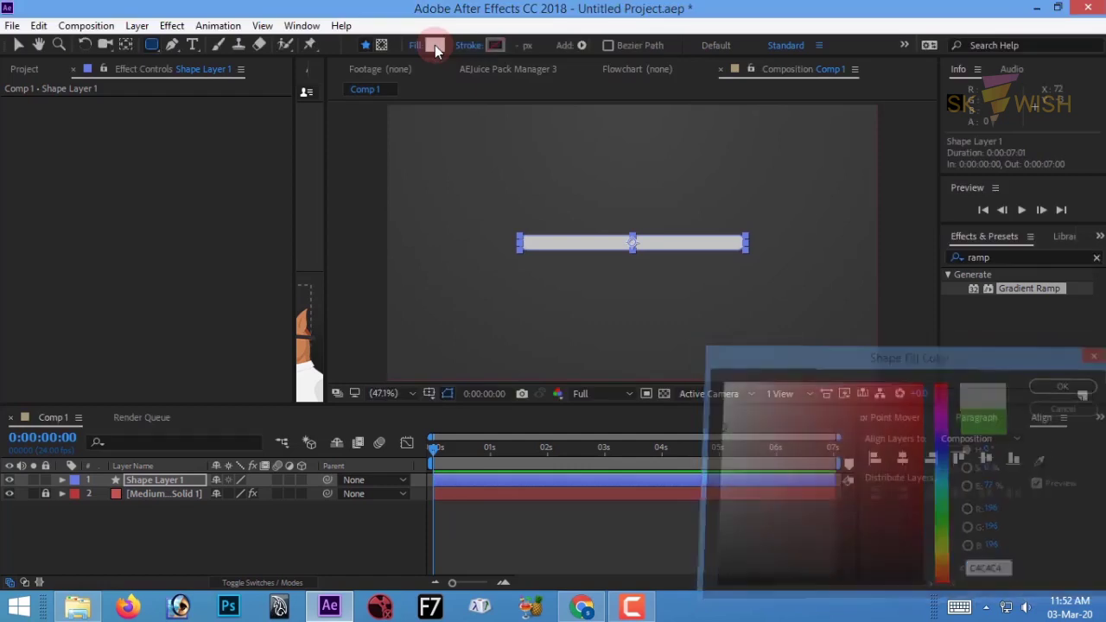
Give the rounded bar a white FFFFFF stroke 3 px wide.
{"action": "left_click", "coordinate": [499, 48]}
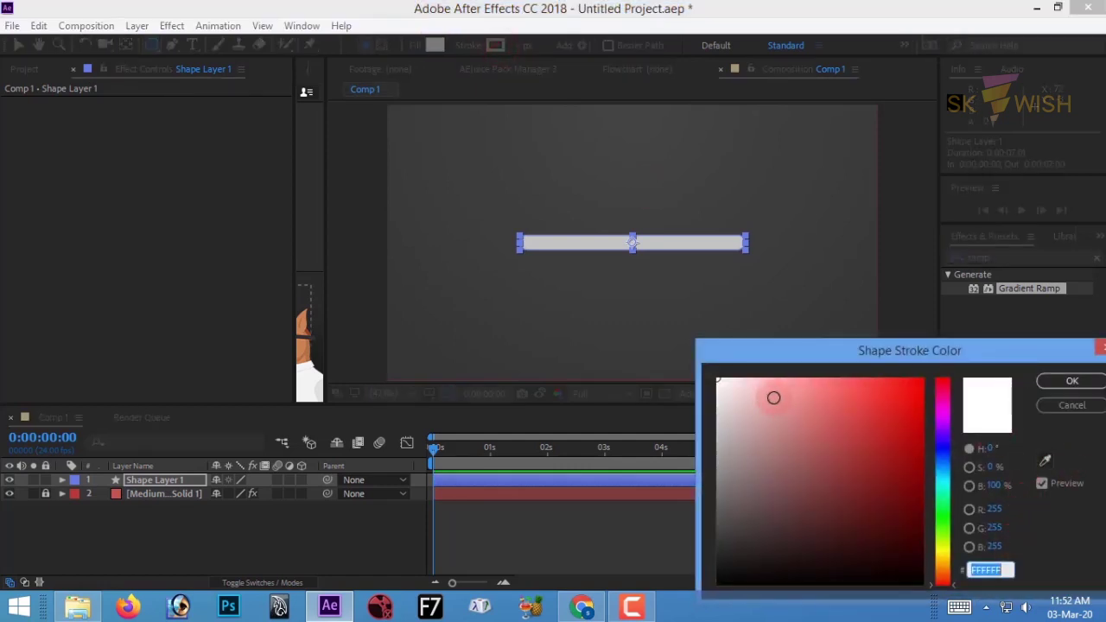
{"action": "left_click", "coordinate": [1072, 382]}
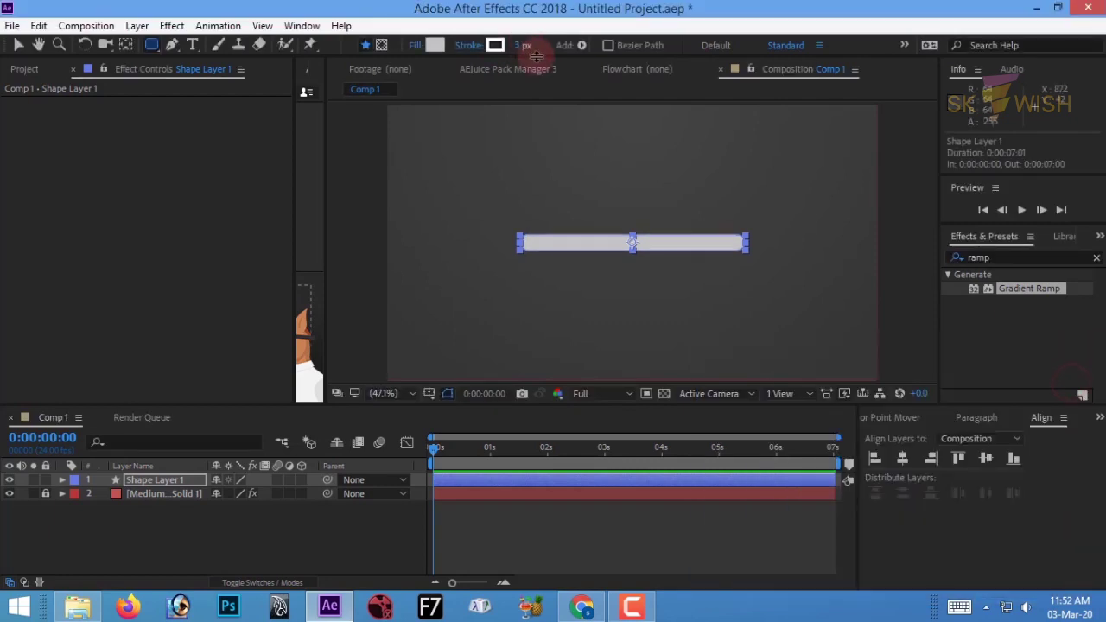
{"action": "left_click", "coordinate": [193, 520]}
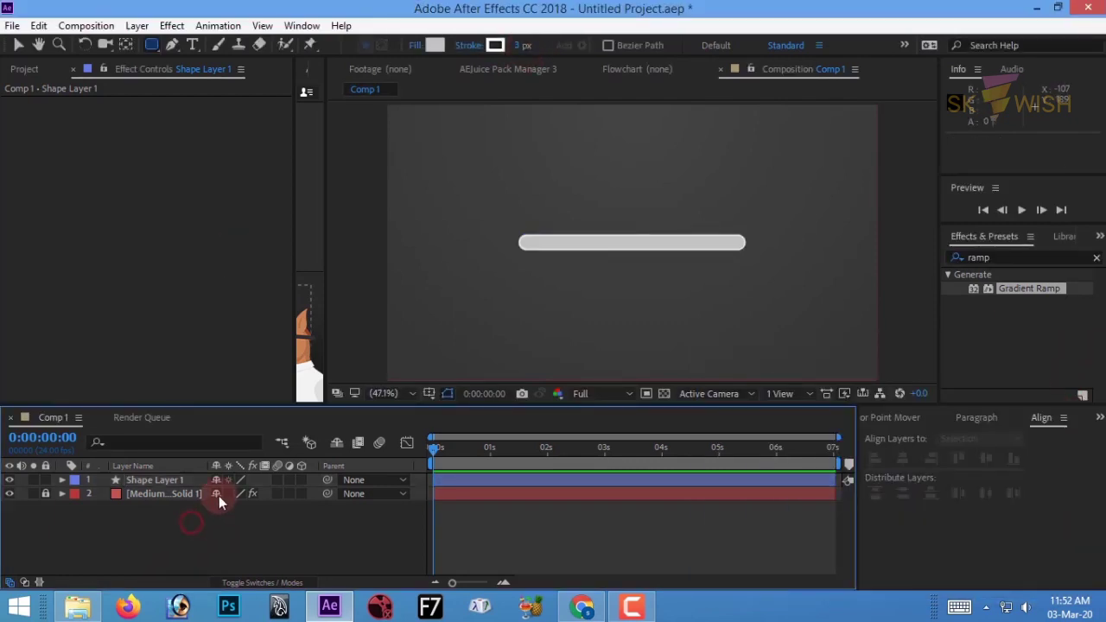
Duplicate the bar's shape layer and set the duplicate's stroke to None.
{"action": "left_click", "coordinate": [157, 480]}
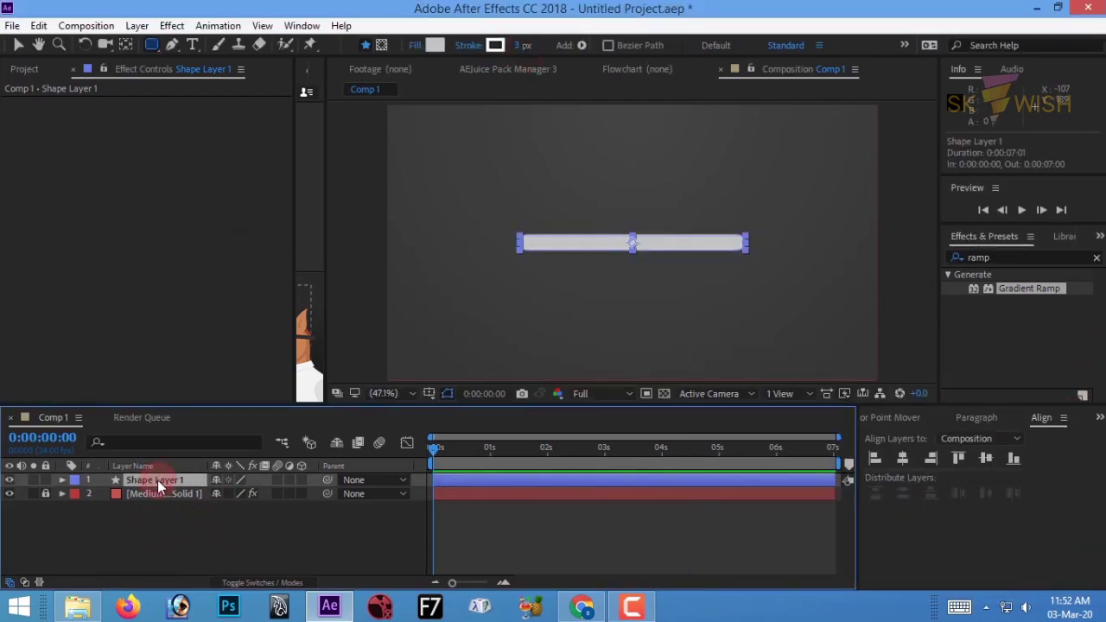
{"action": "key", "text": "ctrl+d"}
{"action": "left_click", "coordinate": [435, 43]}
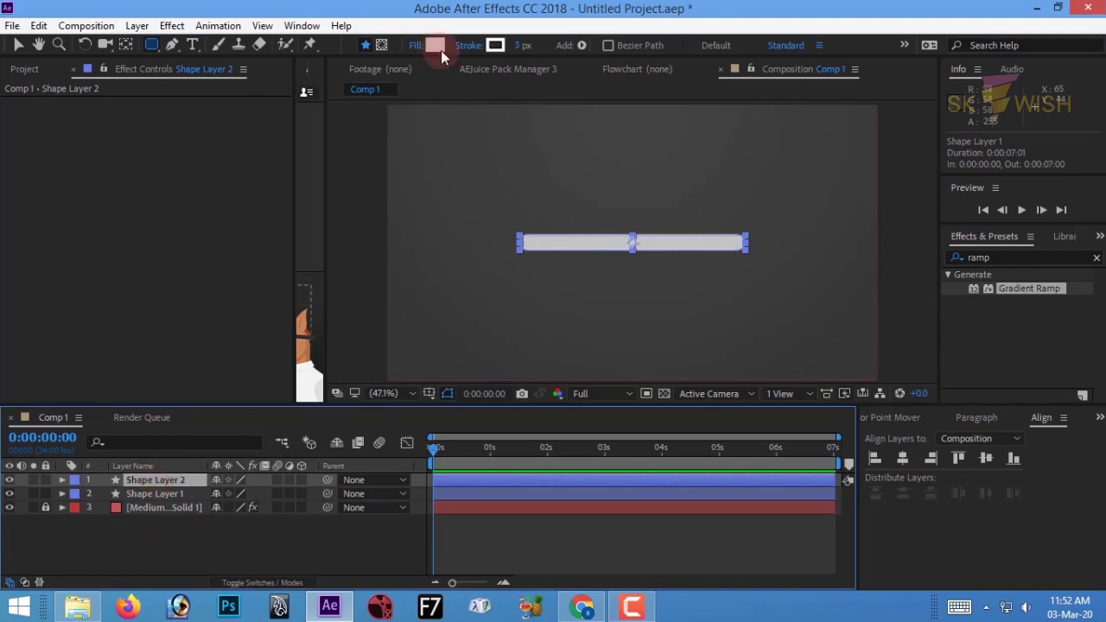
{"action": "left_click", "coordinate": [467, 45]}
{"action": "left_click", "coordinate": [670, 343]}
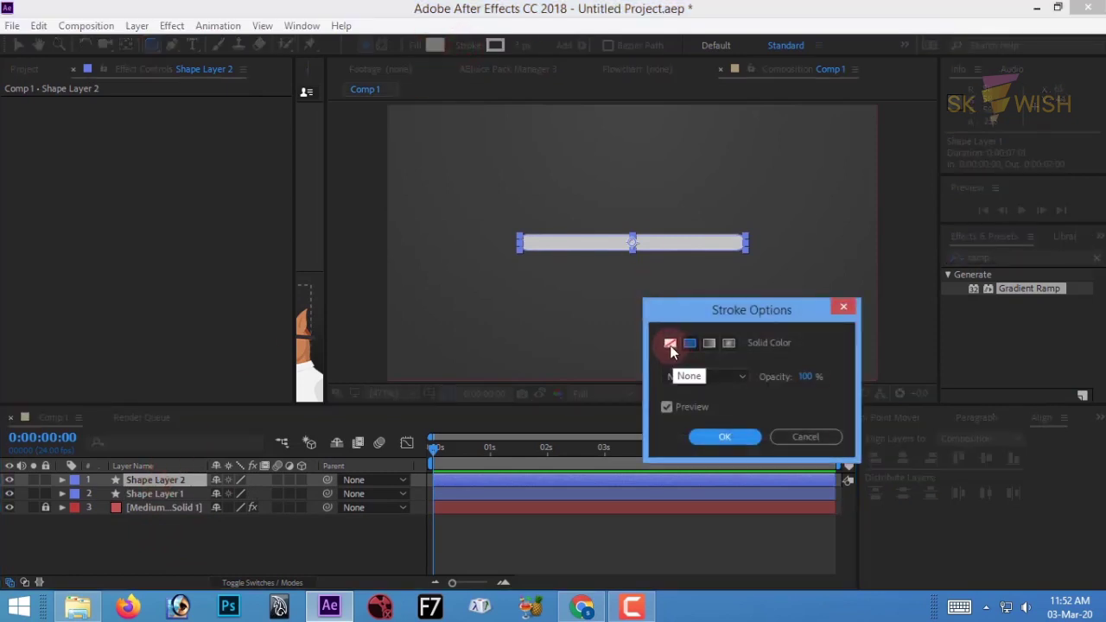
{"action": "left_click", "coordinate": [725, 436]}
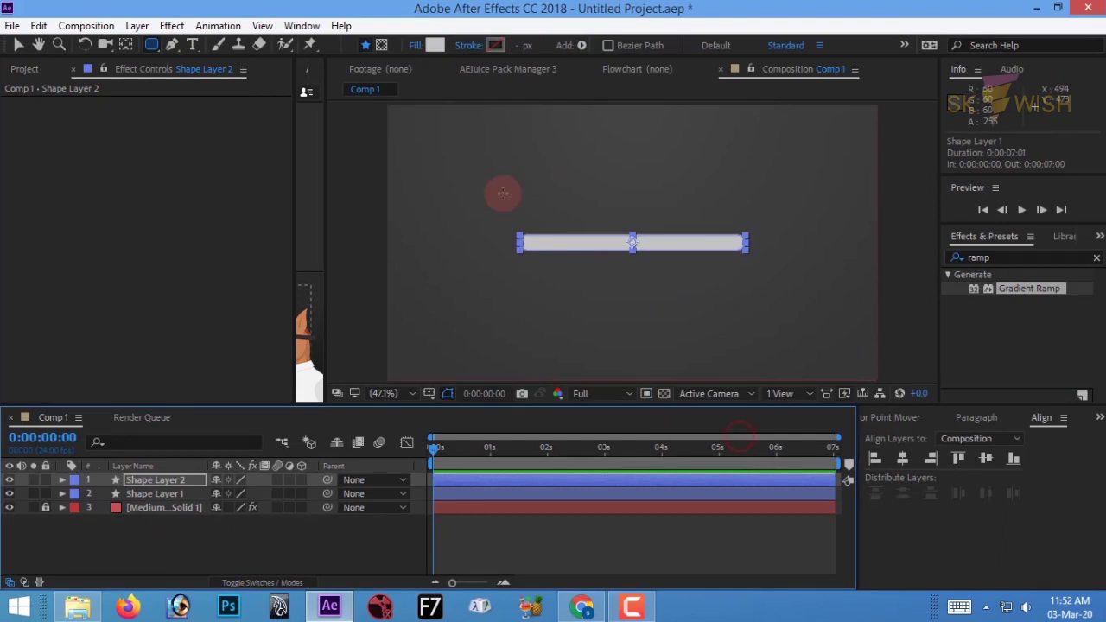
Change the fill color of the duplicated bar, Shape Layer 2, to green 58C835.
{"action": "left_click", "coordinate": [433, 44]}
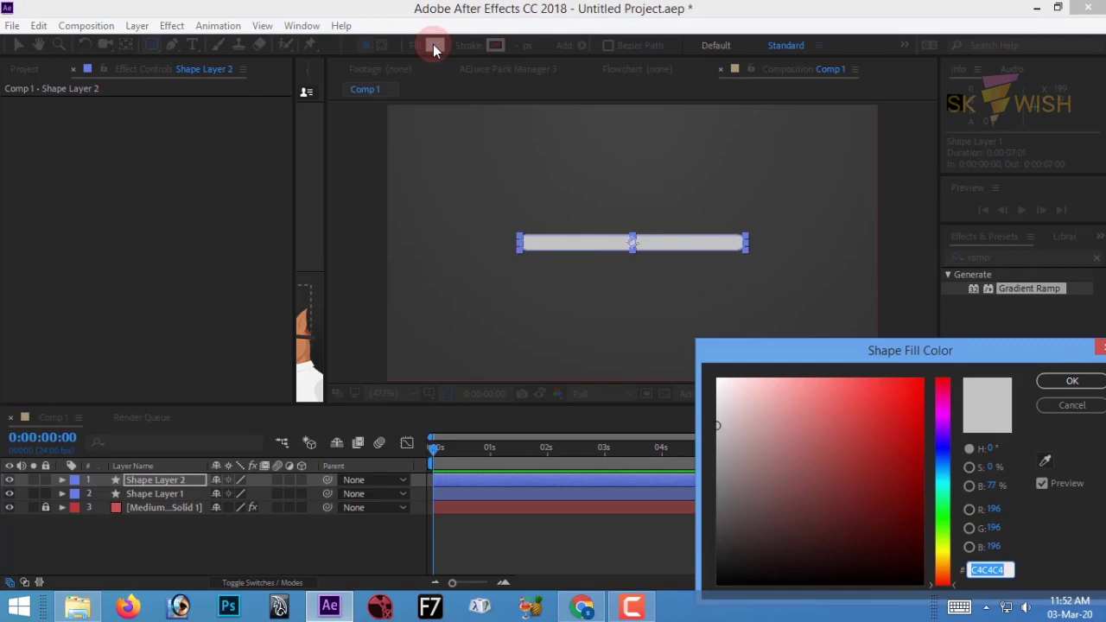
{"action": "type", "text": "58"}
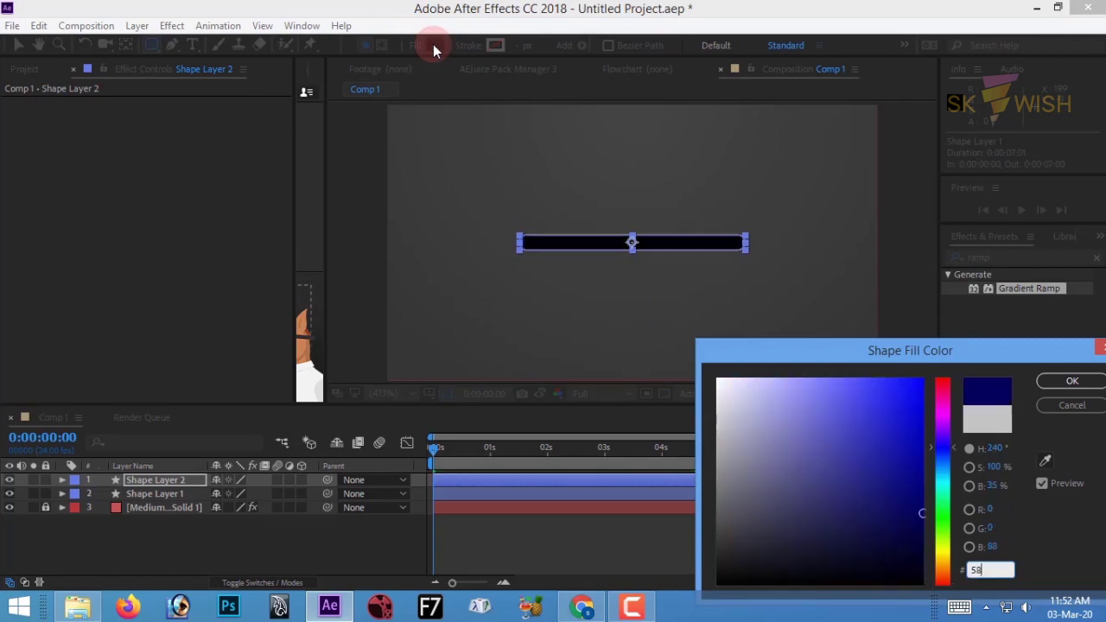
{"action": "type", "text": "C"}
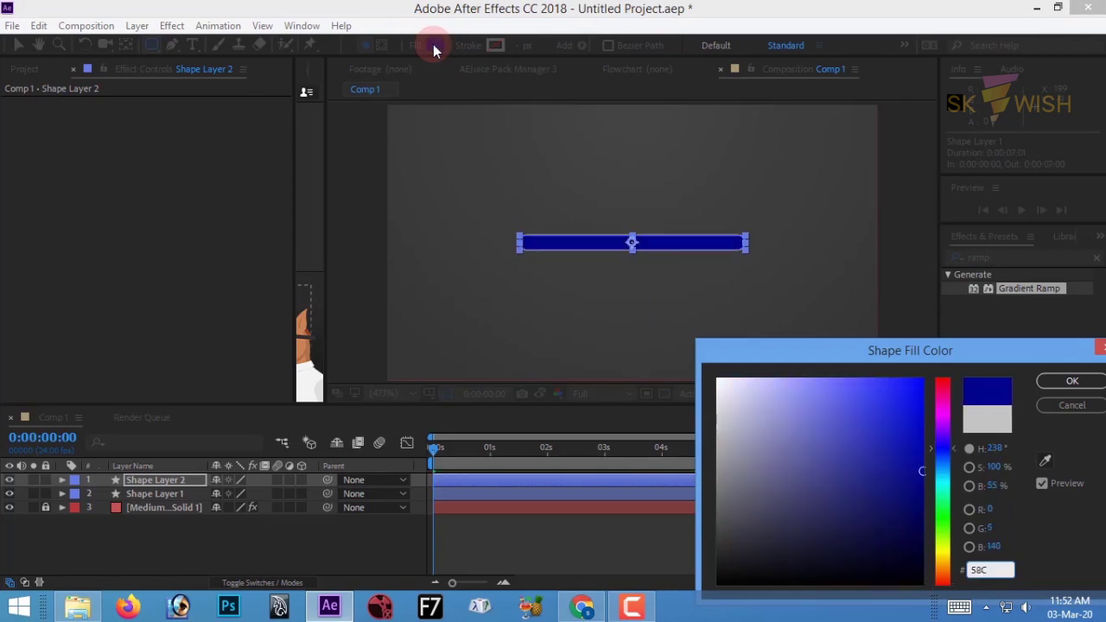
{"action": "type", "text": "835"}
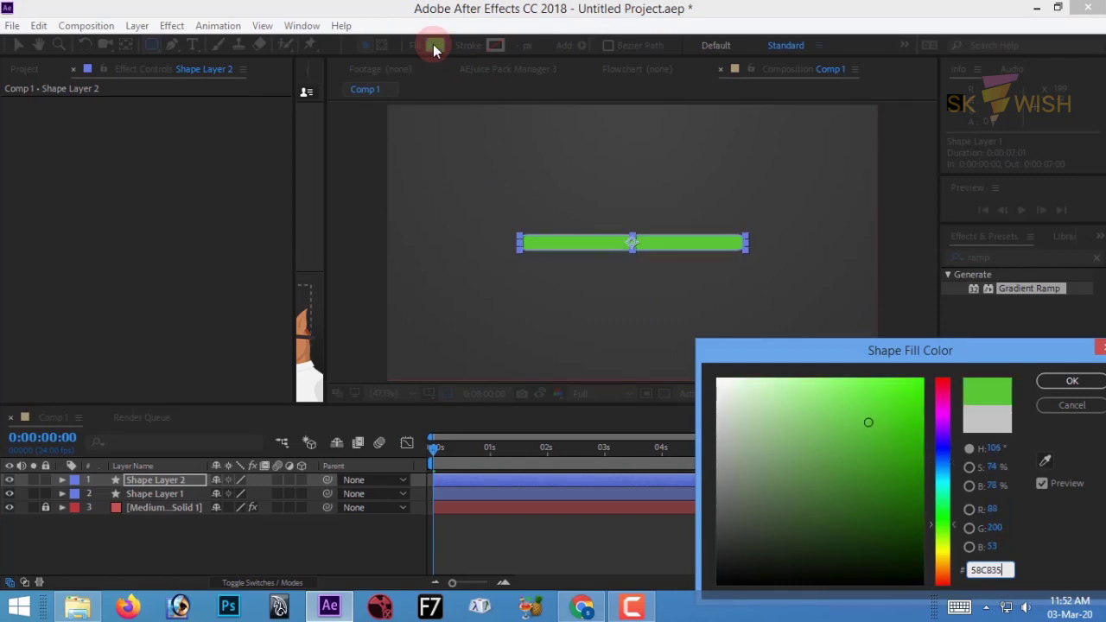
{"action": "key", "text": "Return"}
{"action": "left_click", "coordinate": [155, 539]}
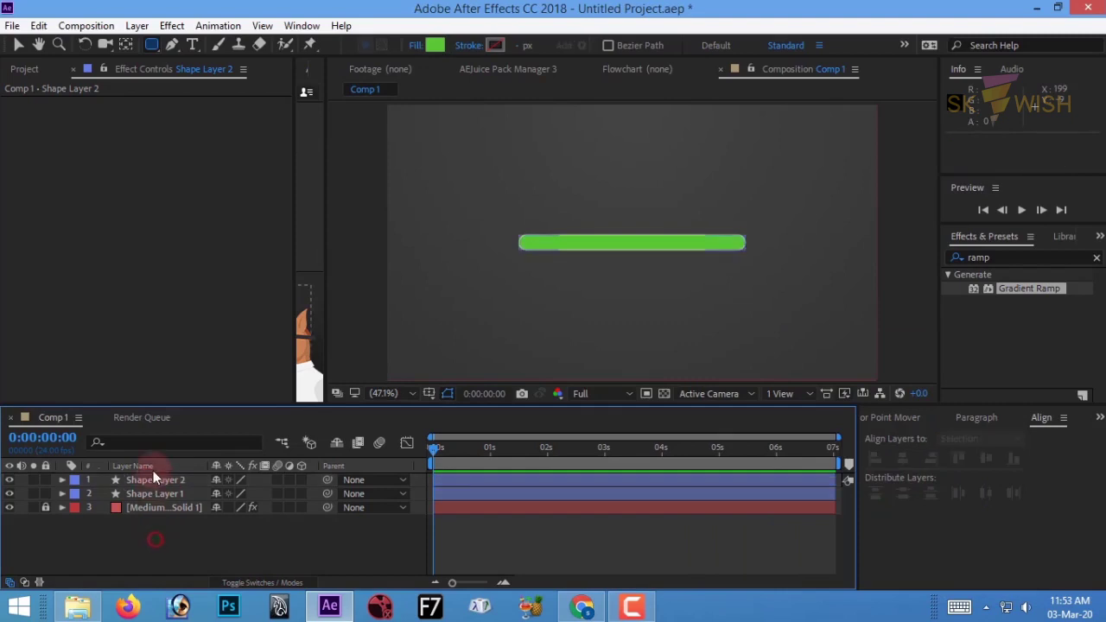
Duplicate the green bar layer and set the new copy's fill to darker green 47A729.
{"action": "left_click", "coordinate": [153, 479]}
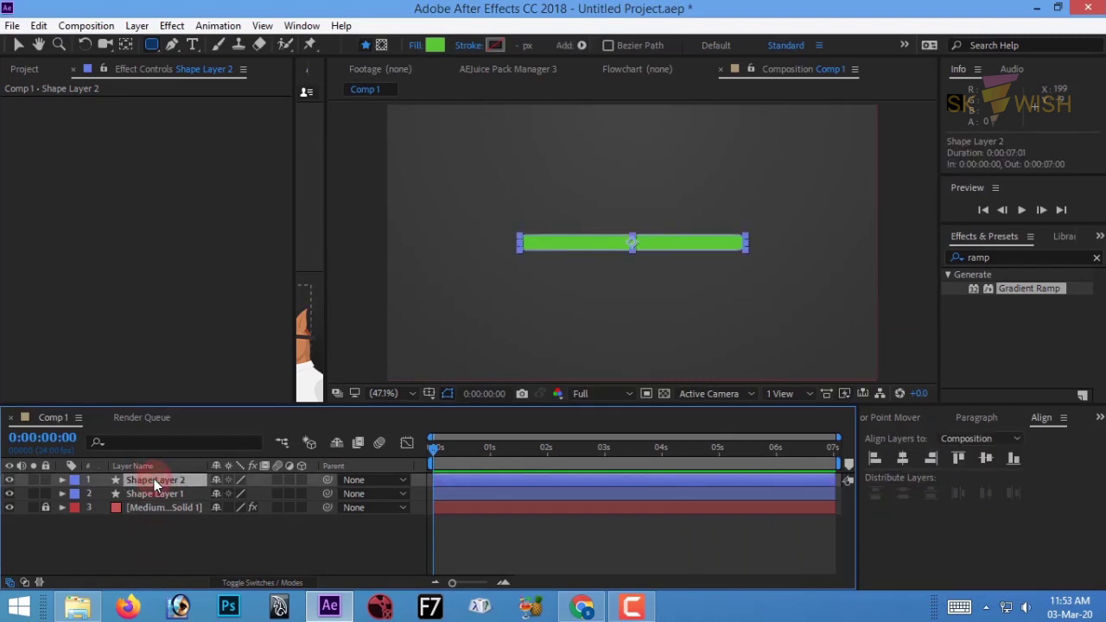
{"action": "key", "text": "ctrl+d"}
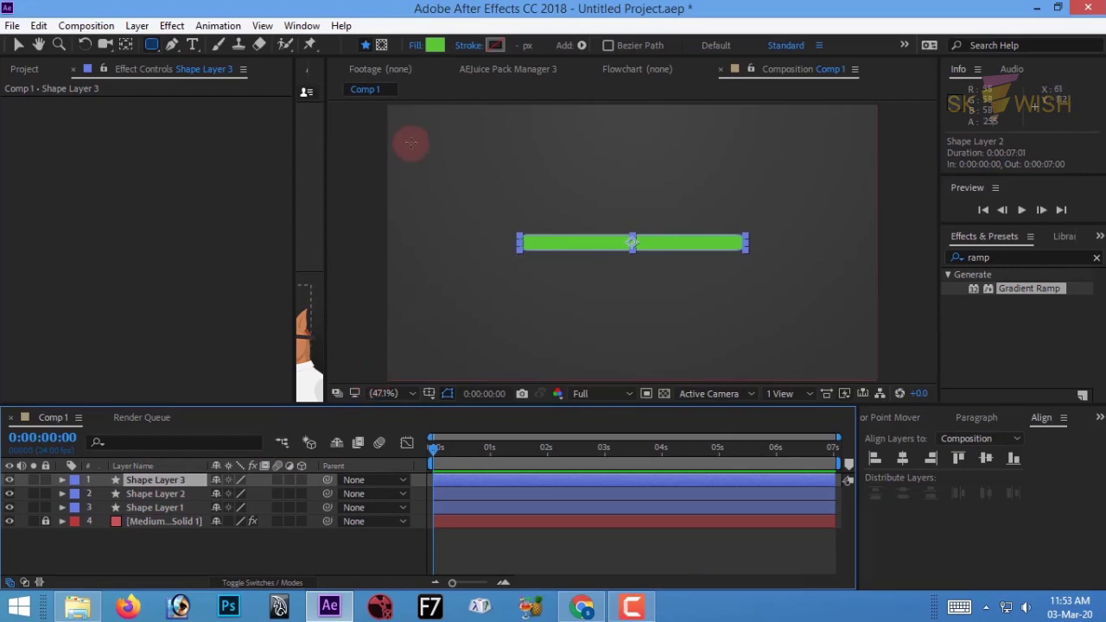
{"action": "left_click", "coordinate": [436, 46]}
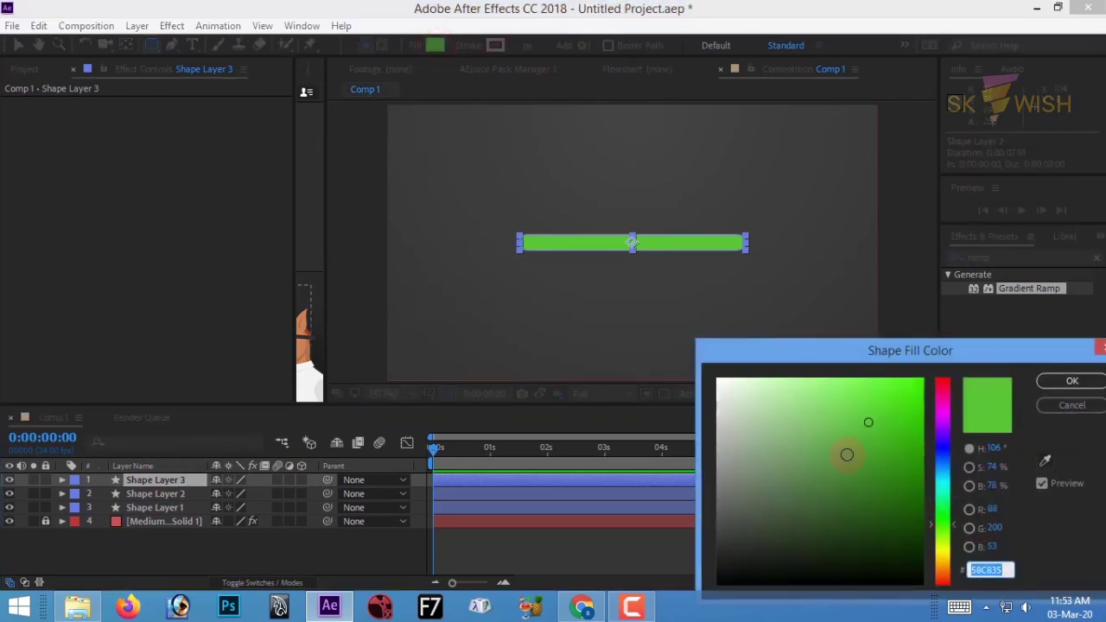
{"action": "type", "text": "47A"}
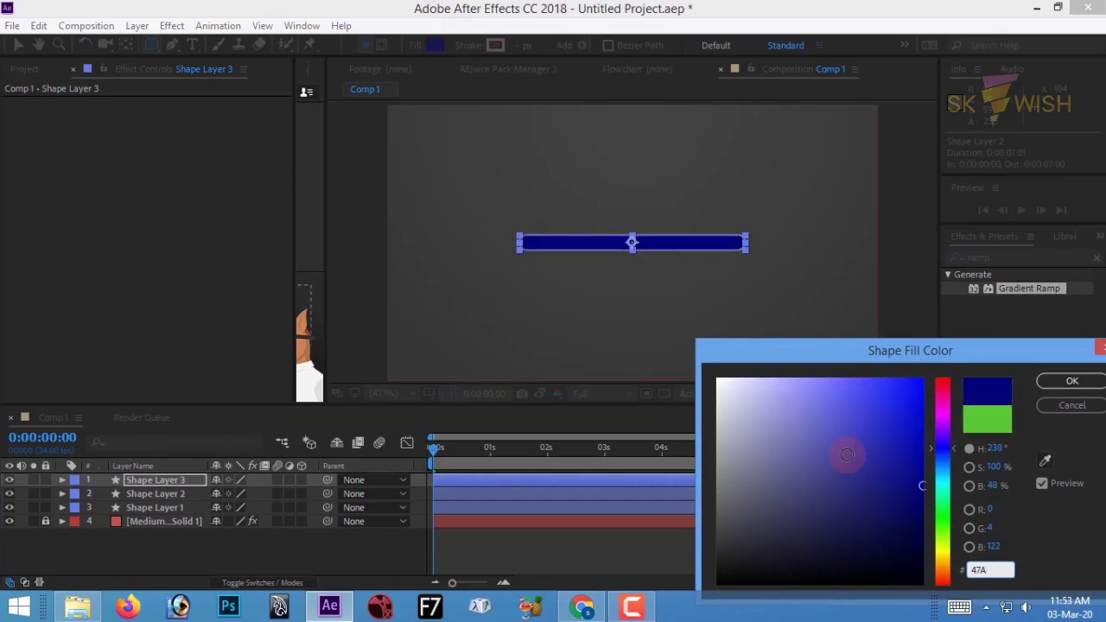
{"action": "type", "text": "729"}
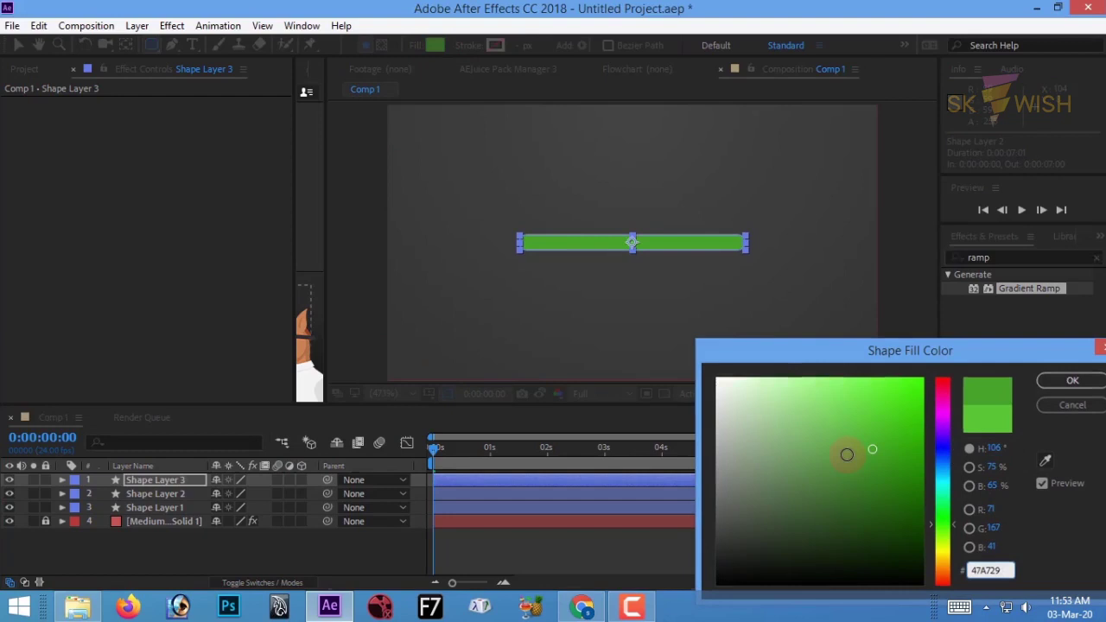
{"action": "key", "text": "Return"}
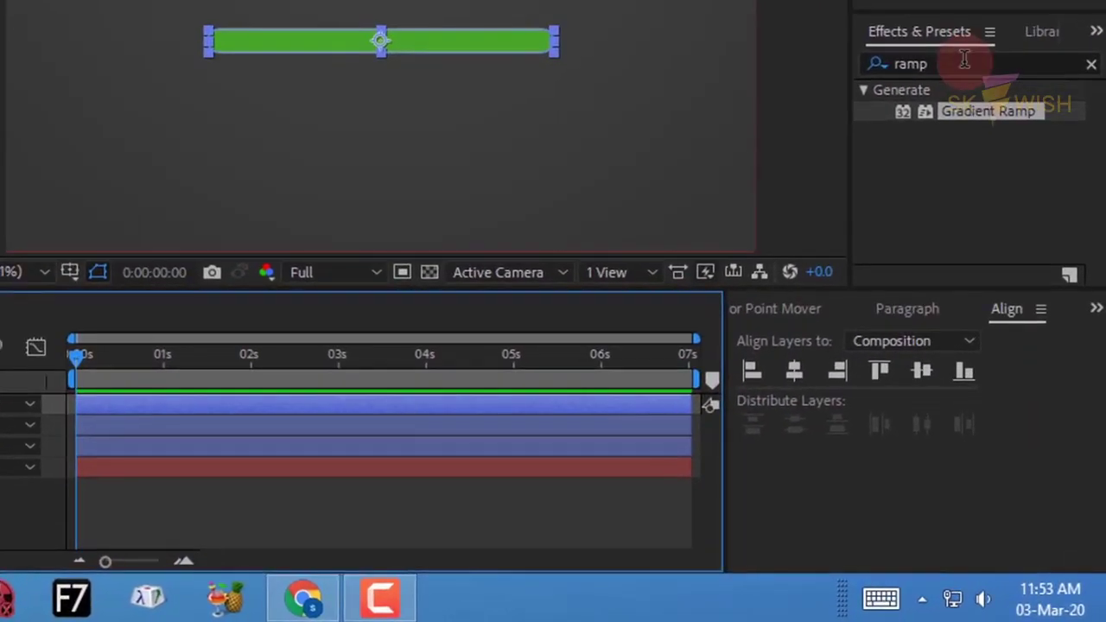
Find the Venetian Blinds transition effect and apply it to the darker green bar, Shape Layer 3.
{"action": "left_click", "coordinate": [976, 136]}
{"action": "type", "text": "v"}
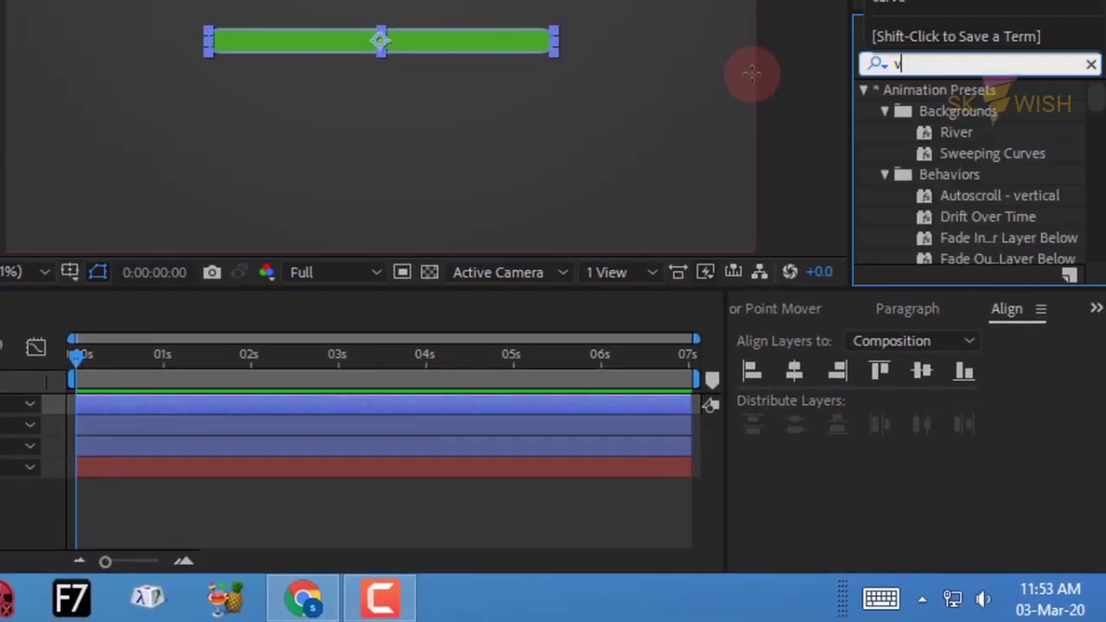
{"action": "type", "text": "ene"}
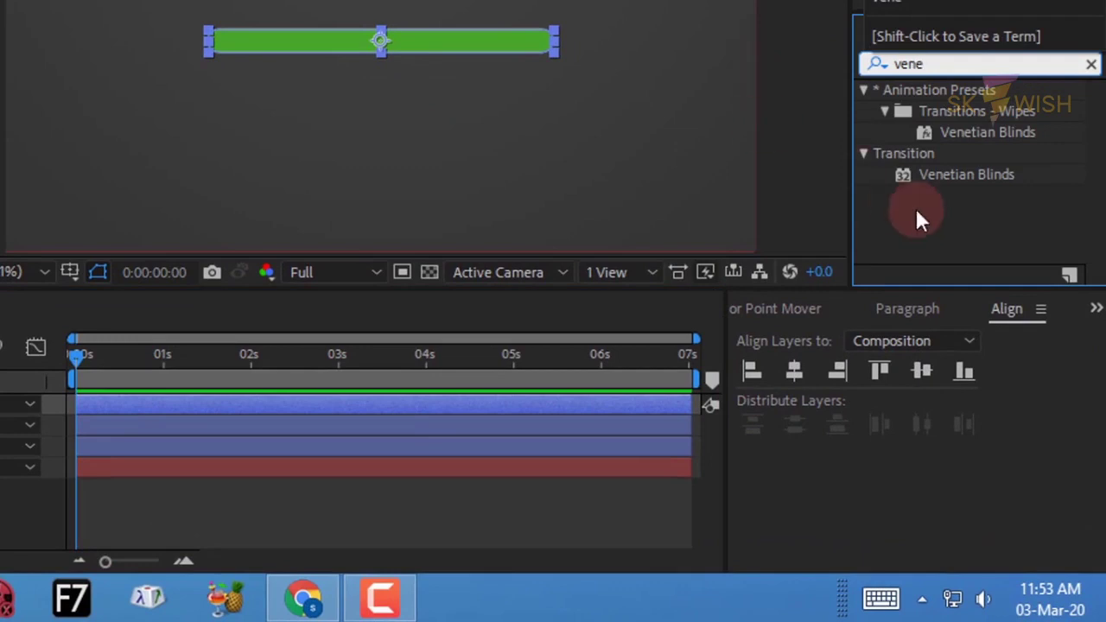
{"action": "double_click", "coordinate": [967, 176]}
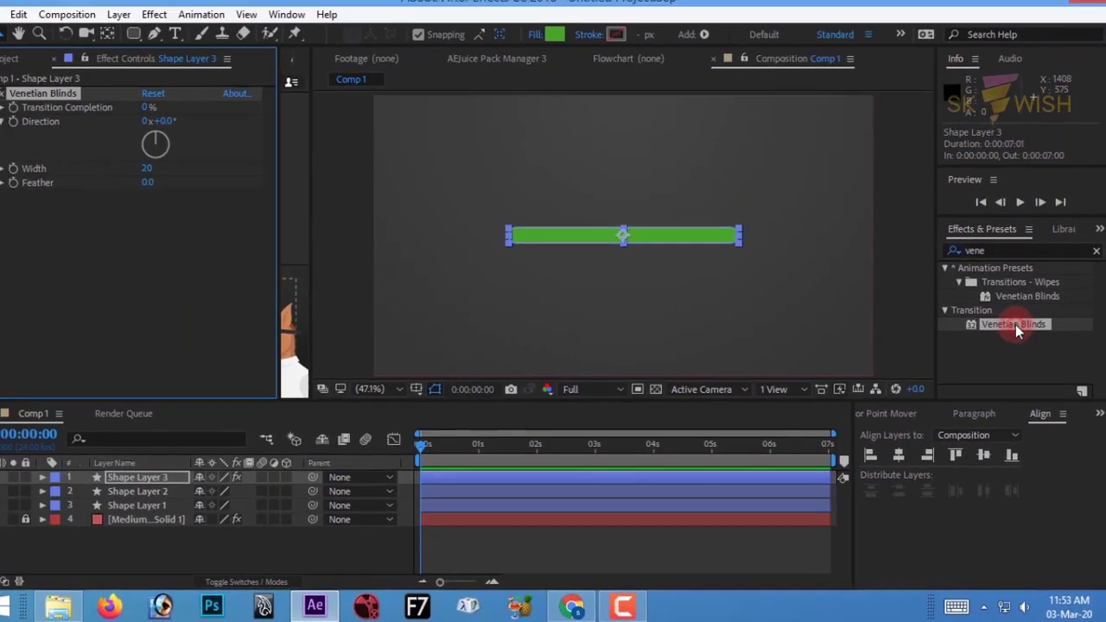
Set the Venetian Blinds Transition Completion to 30%, Direction to 50° and Width to 25.
{"action": "left_click", "coordinate": [164, 117]}
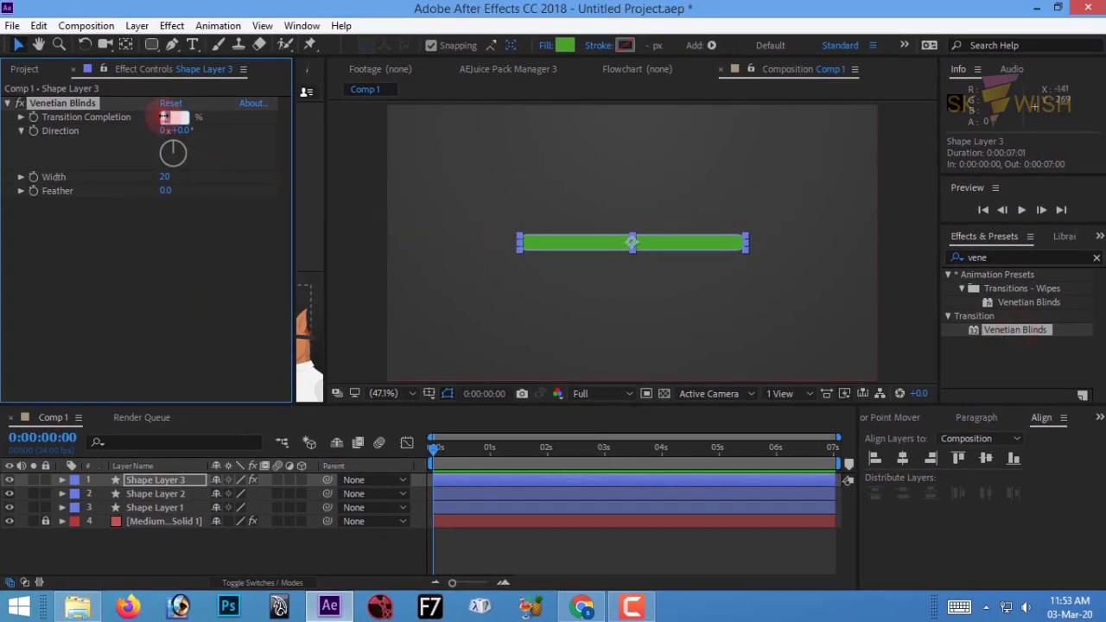
{"action": "type", "text": "30"}
{"action": "key", "text": "Return"}
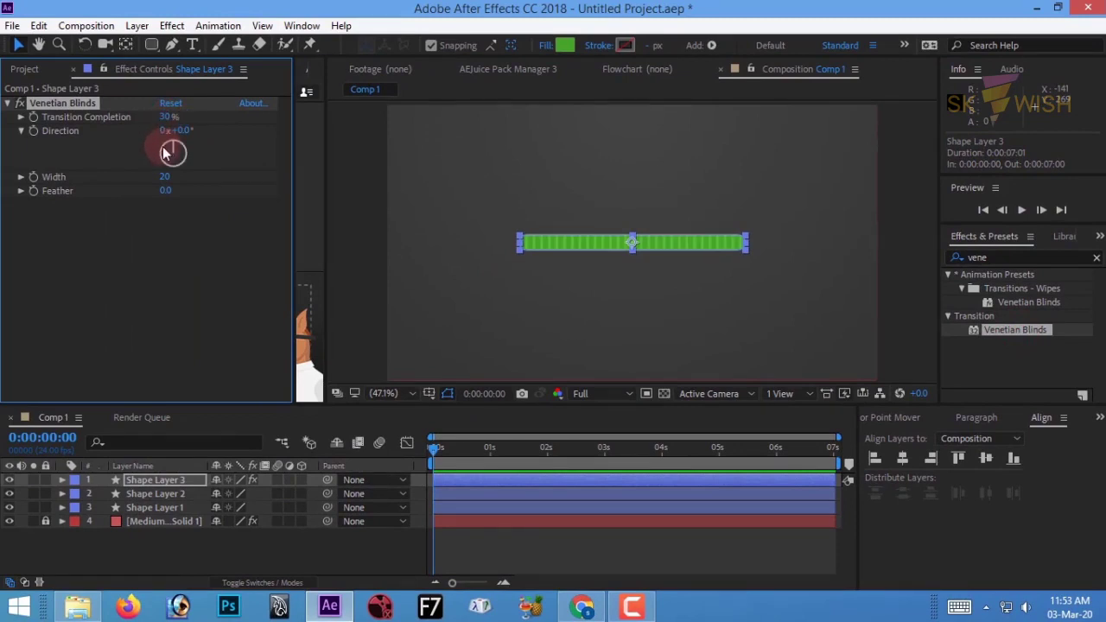
{"action": "left_click", "coordinate": [184, 130]}
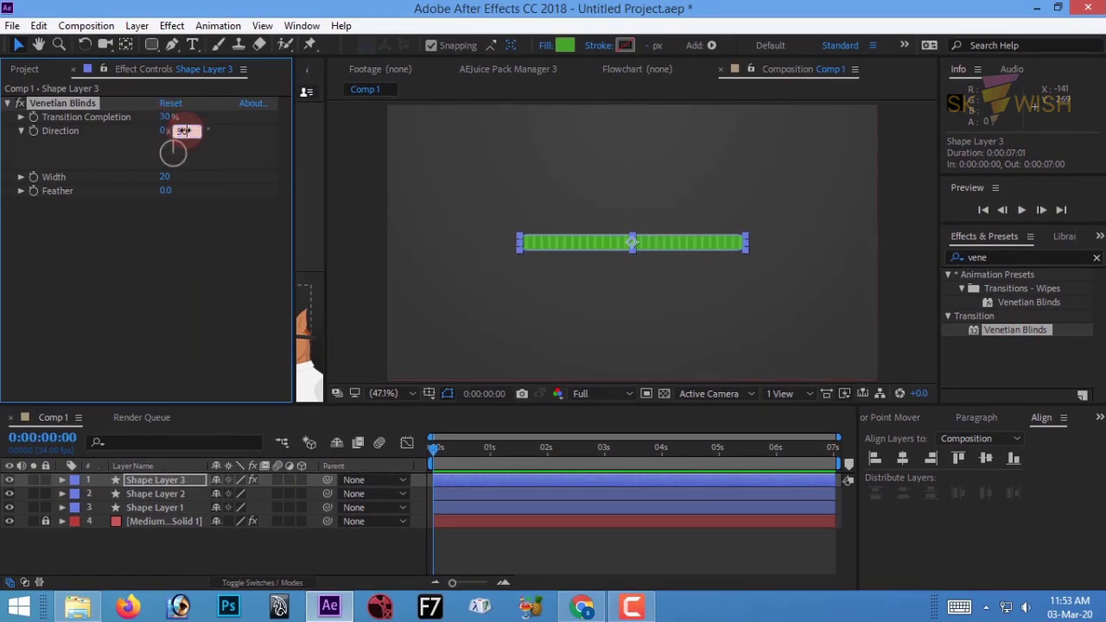
{"action": "type", "text": "50"}
{"action": "key", "text": "Return"}
{"action": "left_click", "coordinate": [165, 177]}
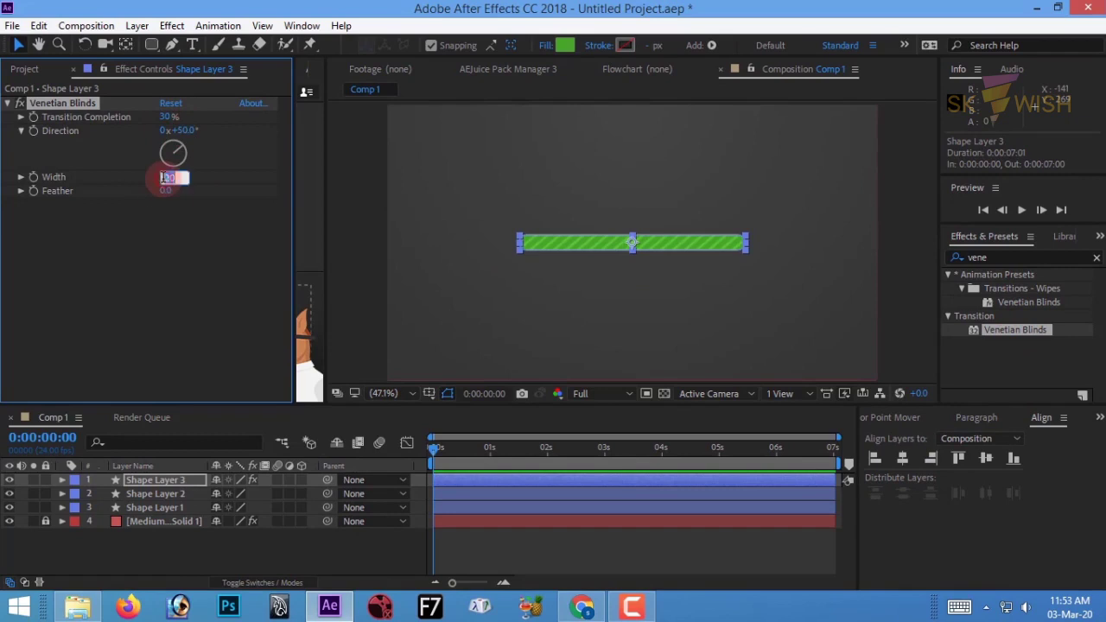
{"action": "type", "text": "25"}
{"action": "key", "text": "Return"}
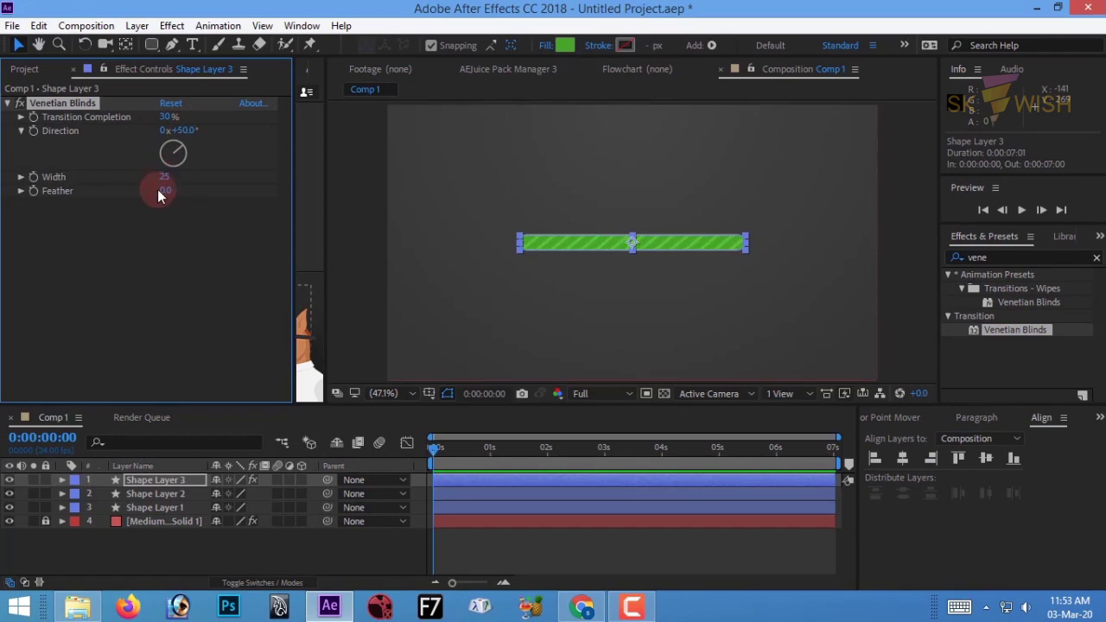
Hide the striped bar, Shape Layer 3.
{"action": "left_click", "coordinate": [218, 554]}
{"action": "left_click", "coordinate": [149, 480]}
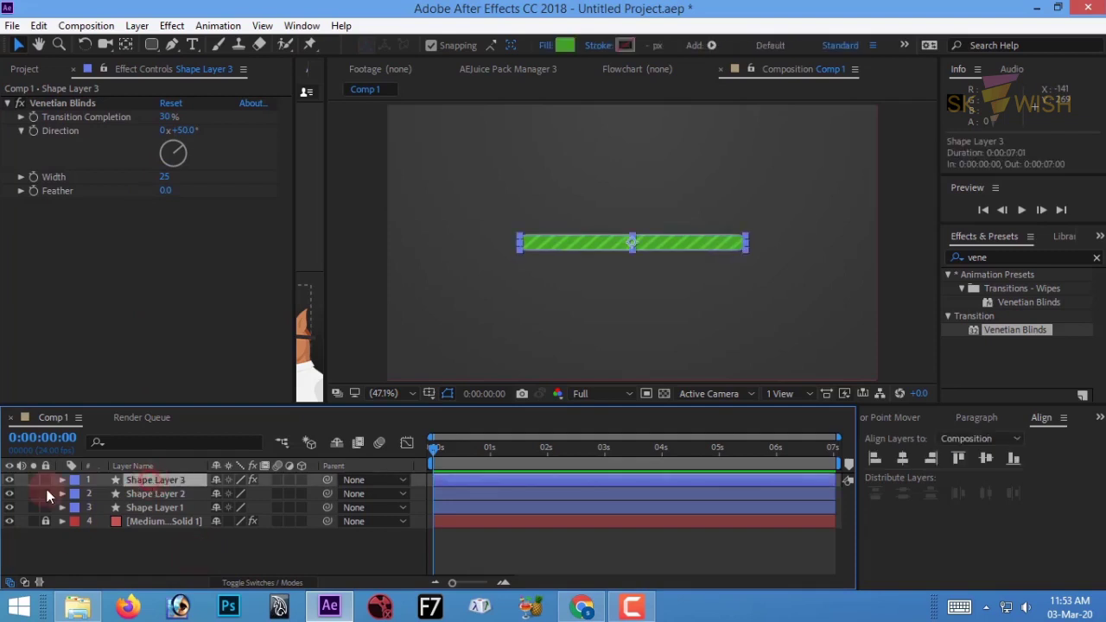
{"action": "left_click", "coordinate": [9, 480]}
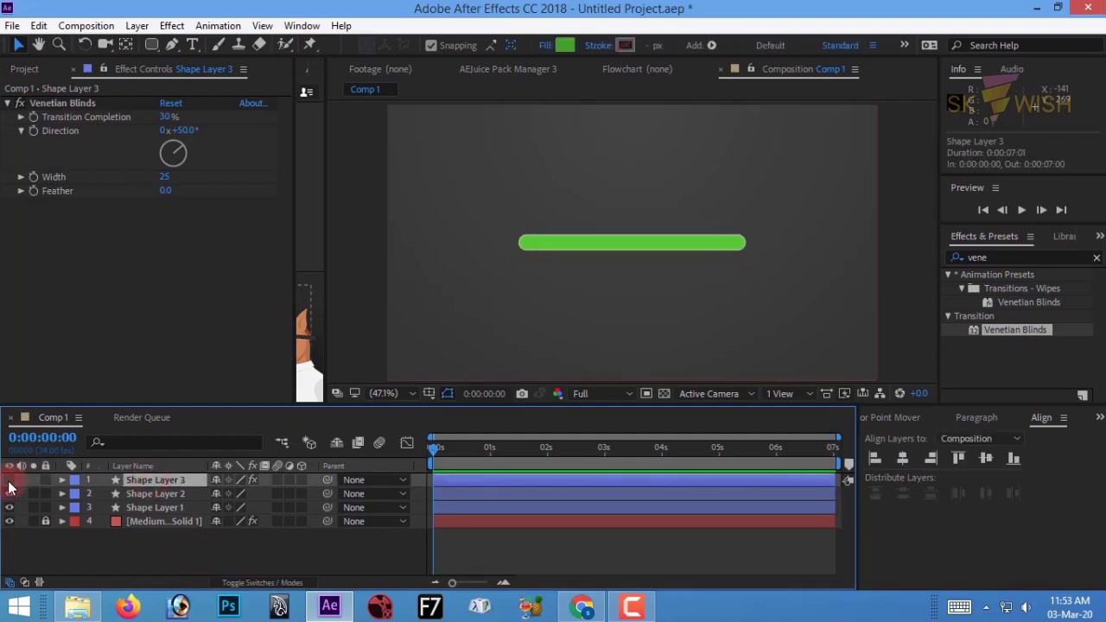
Apply the Linear Wipe transition effect to Shape Layer 2 and set its Wipe Angle to -90°.
{"action": "left_click", "coordinate": [159, 494]}
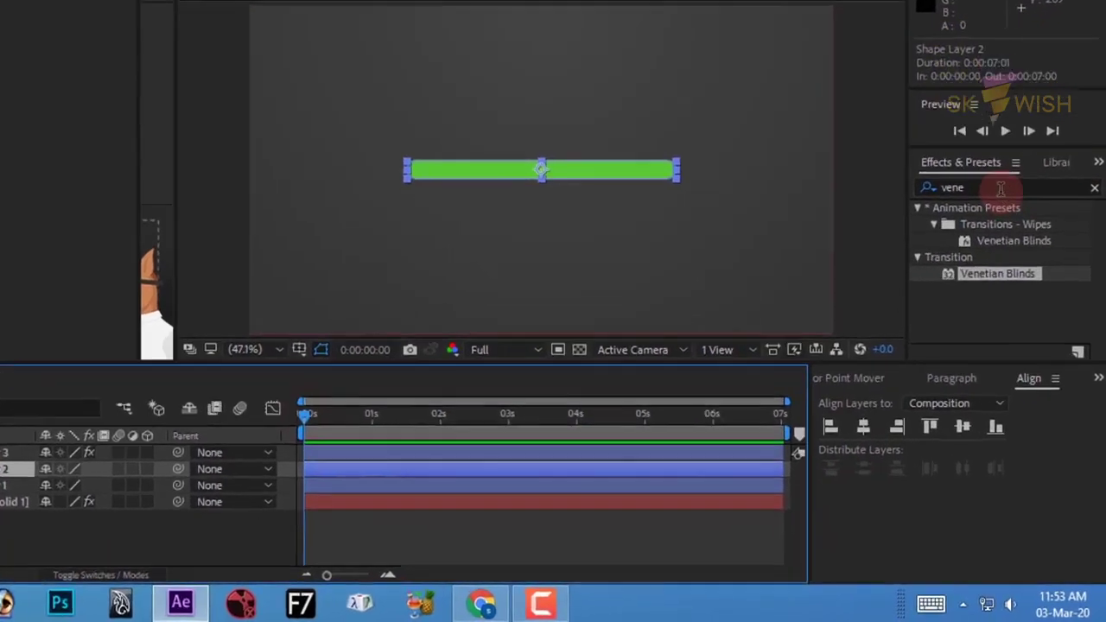
{"action": "double_click", "coordinate": [978, 257]}
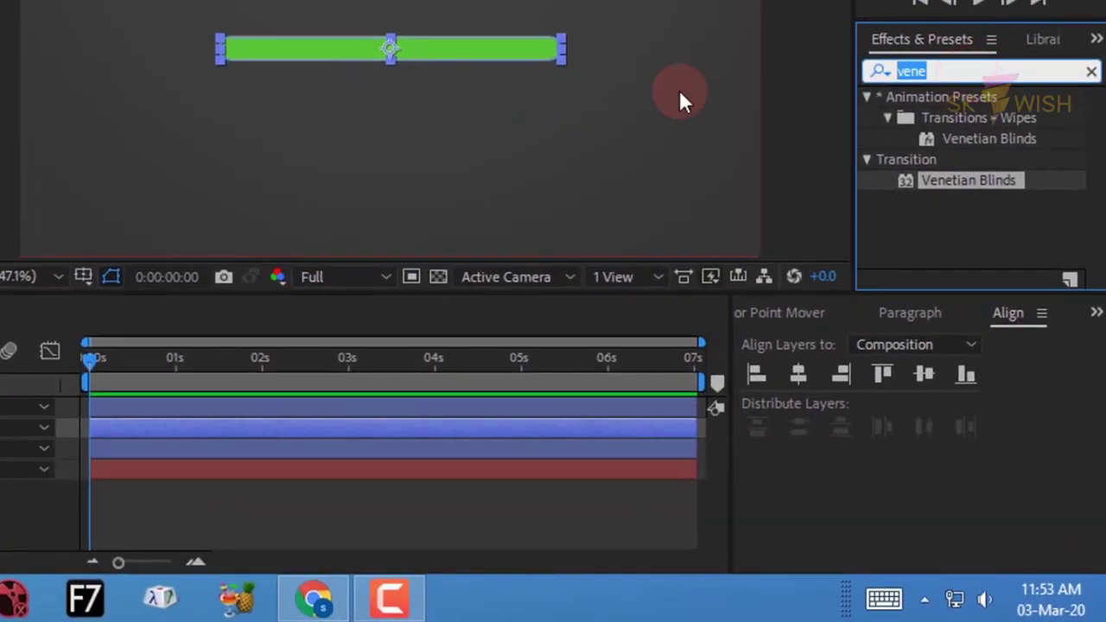
{"action": "type", "text": "linear"}
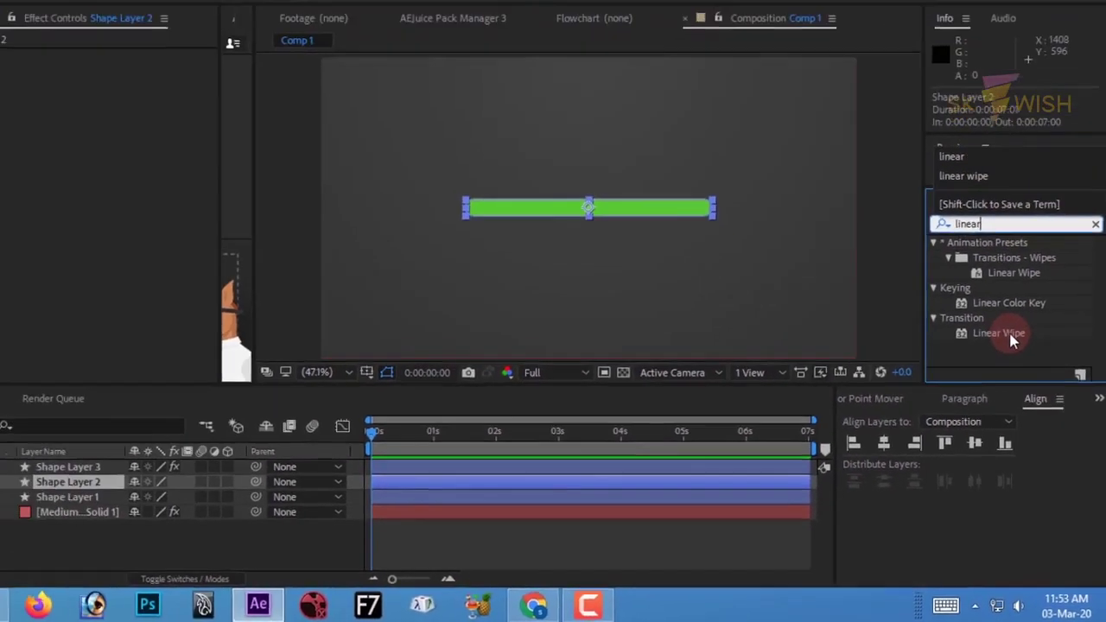
{"action": "double_click", "coordinate": [954, 233]}
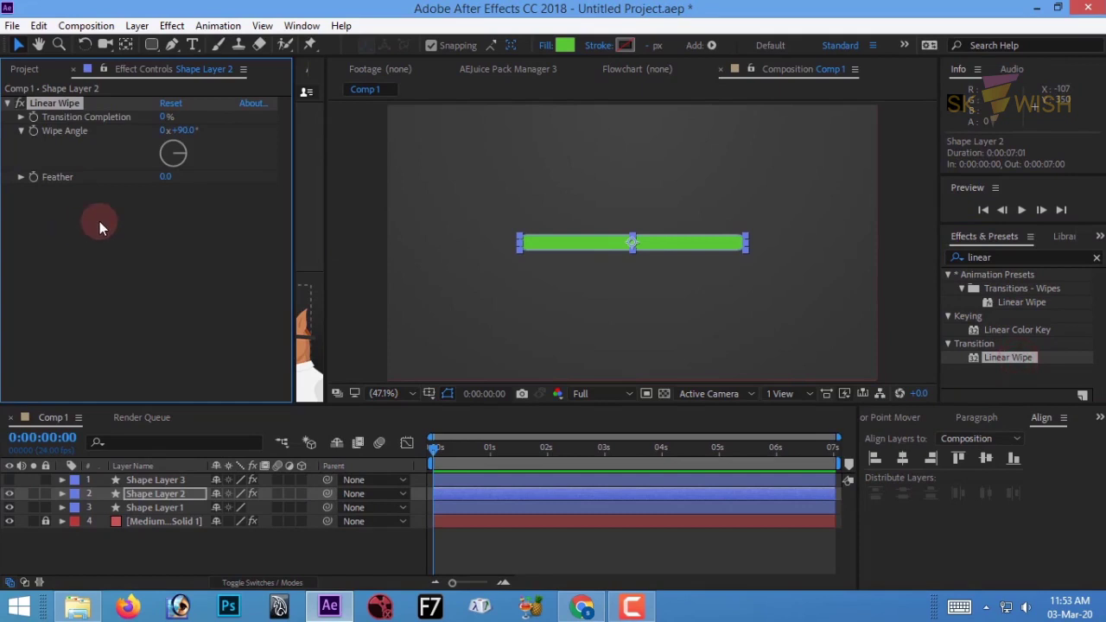
{"action": "left_click", "coordinate": [185, 132]}
{"action": "type", "text": "-90"}
{"action": "key", "text": "Return"}
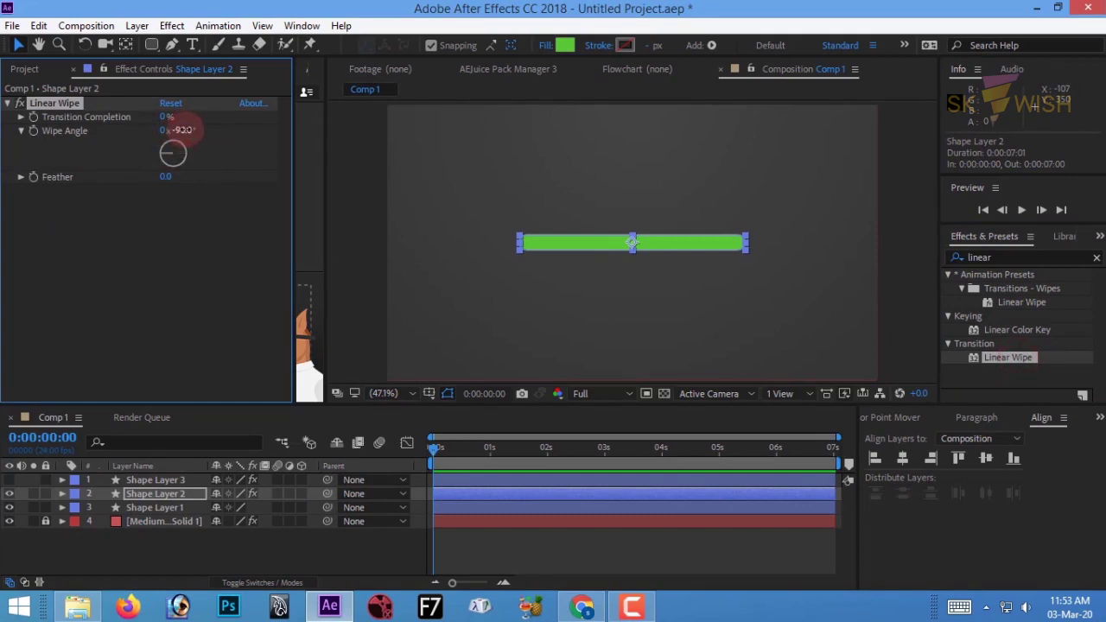
Set the Linear Wipe's Transition Completion to 75% and add a keyframe for it at 0 seconds.
{"action": "left_click_drag", "start_coordinate": [165, 116], "coordinate": [224, 119]}
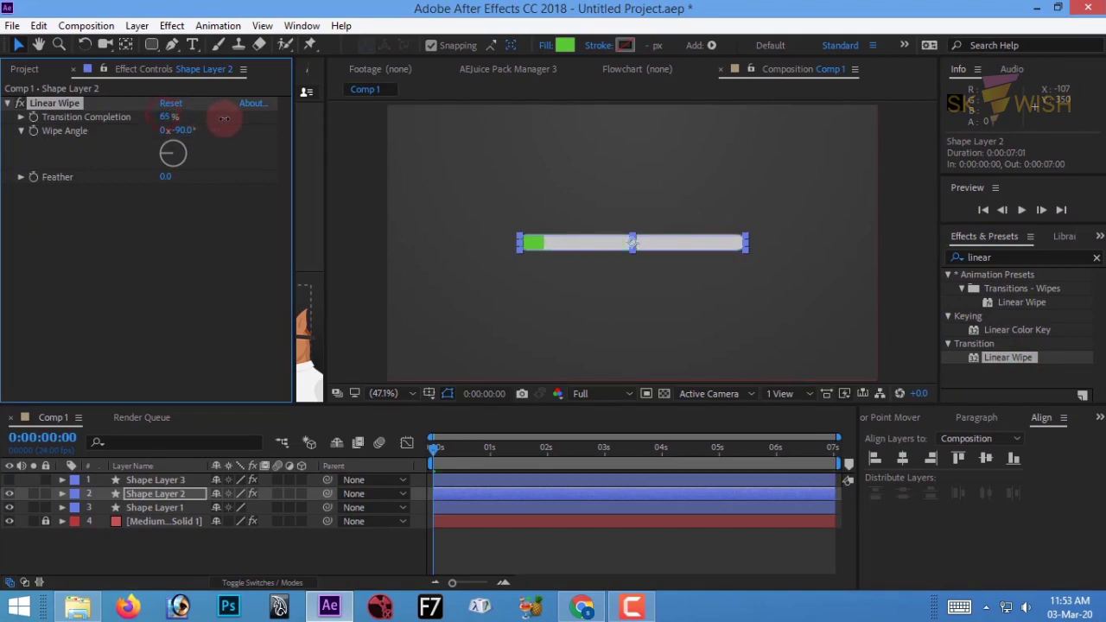
{"action": "left_click", "coordinate": [165, 117]}
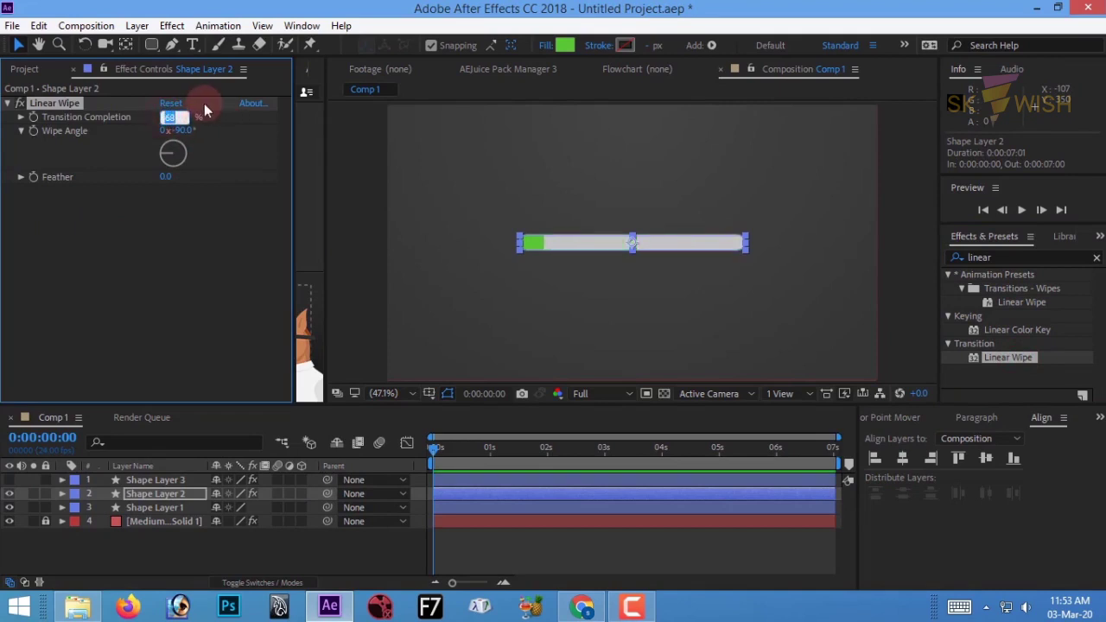
{"action": "type", "text": "75"}
{"action": "key", "text": "Return"}
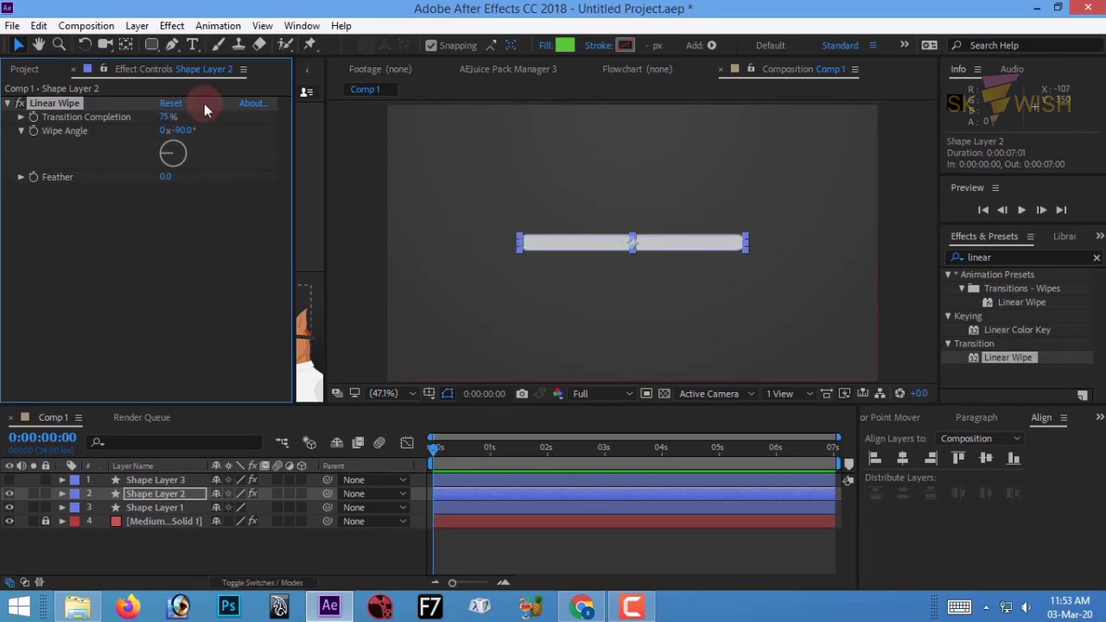
{"action": "left_click", "coordinate": [33, 118]}
Keyframe the Linear Wipe's Transition Completion at 25% at the 5-second mark.
{"action": "left_click_drag", "start_coordinate": [546, 445], "coordinate": [719, 457]}
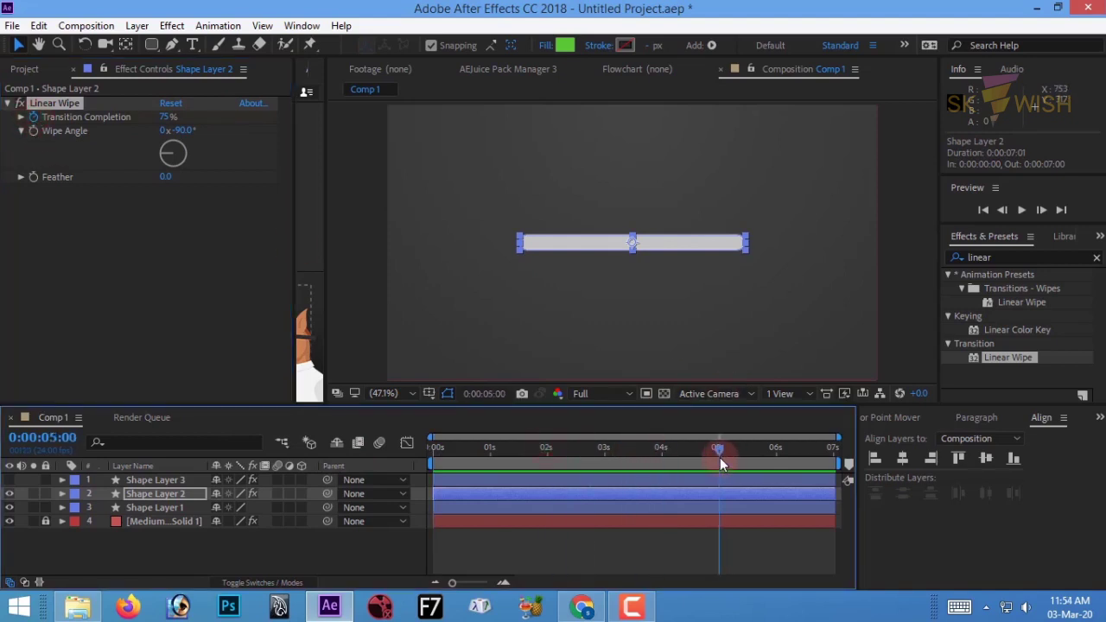
{"action": "left_click", "coordinate": [163, 119]}
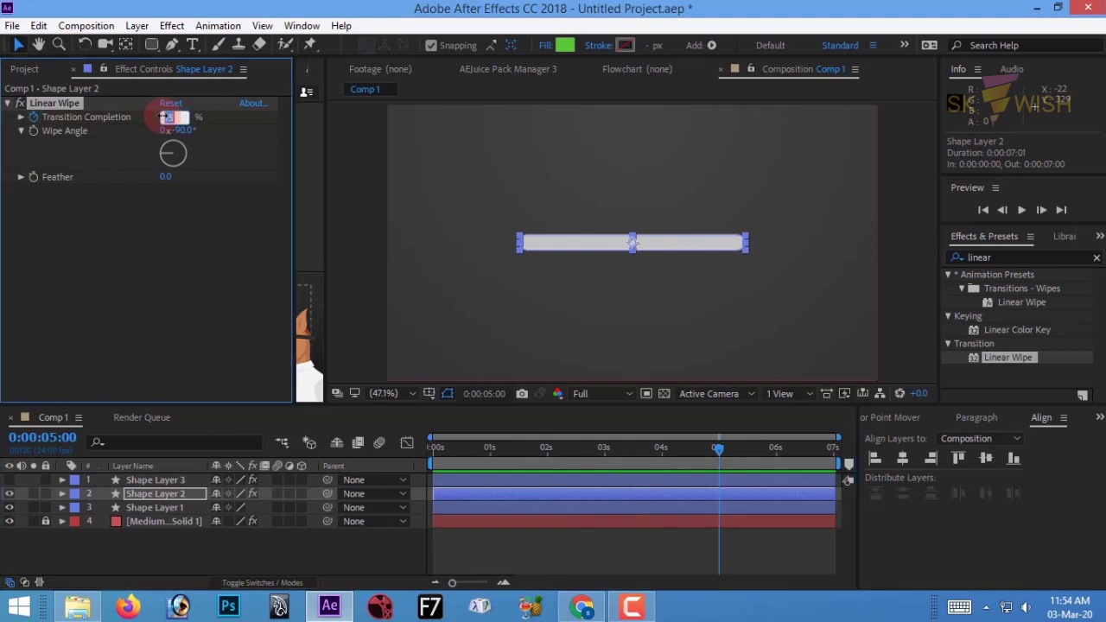
{"action": "key", "text": "Return"}
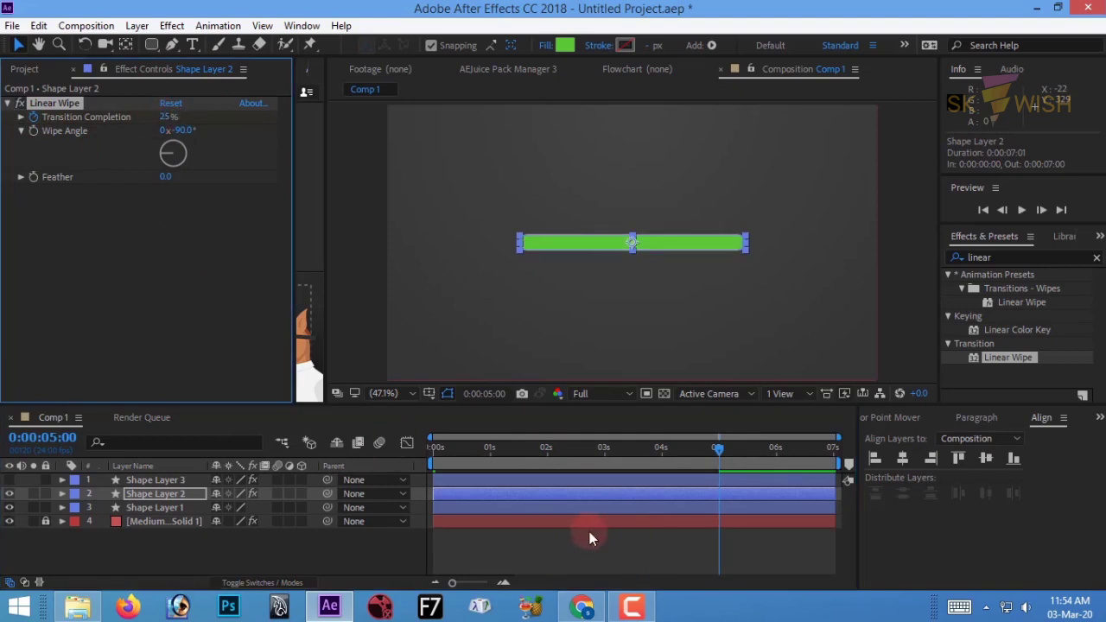
Preview the bar's wipe animation and move the current time to 0:00:01:21.
{"action": "left_click", "coordinate": [610, 545]}
{"action": "key", "text": "space"}
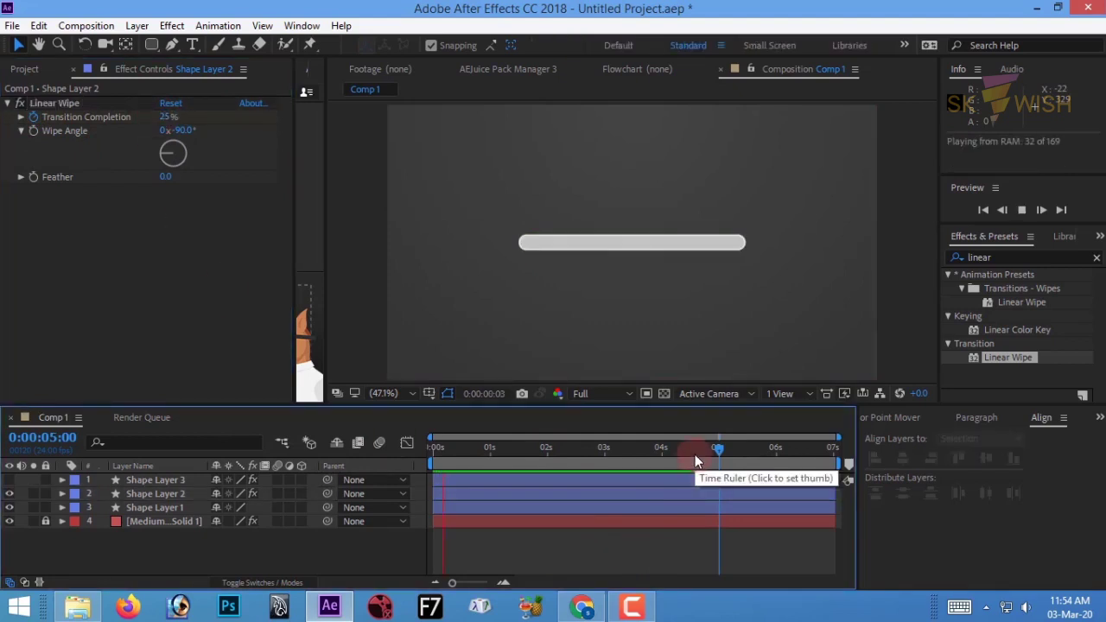
{"action": "left_click_drag", "start_coordinate": [566, 453], "coordinate": [543, 451]}
Make the striped Shape Layer 3 visible again and select Shape Layer 2.
{"action": "left_click", "coordinate": [9, 480]}
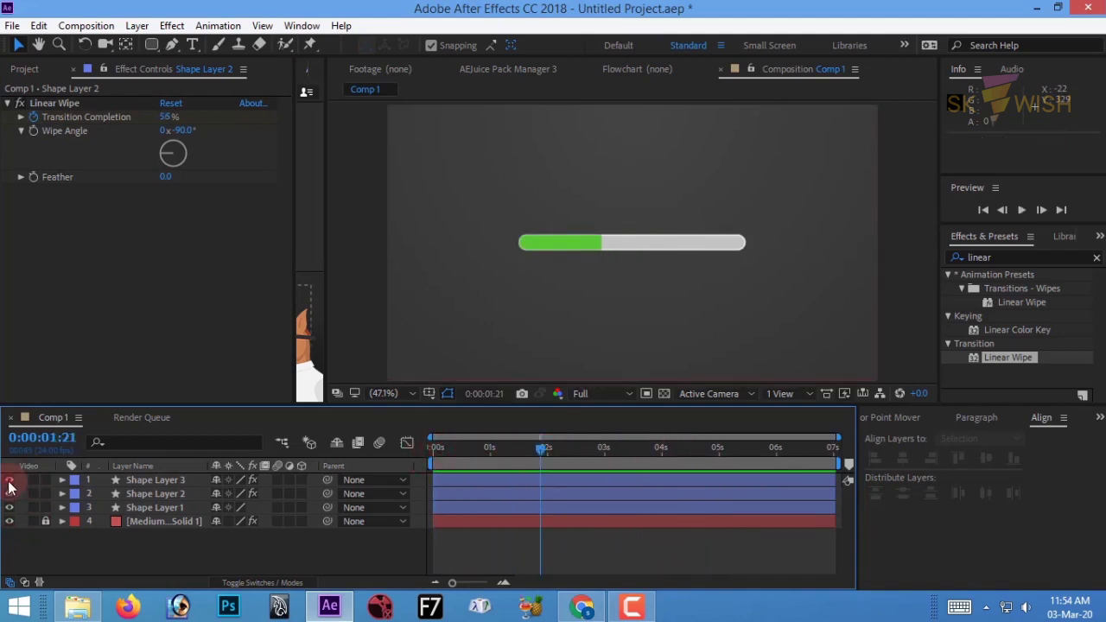
{"action": "left_click", "coordinate": [157, 479]}
{"action": "left_click", "coordinate": [154, 494]}
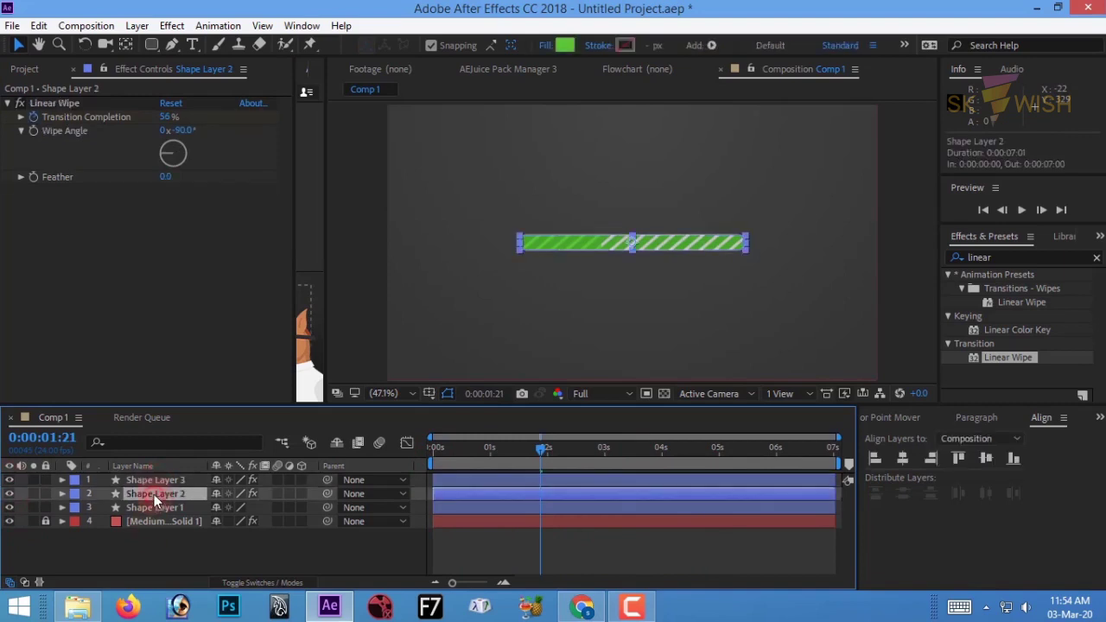
Copy the keyframed Linear Wipe from Shape Layer 2 and paste it onto Shape Layer 3 at 0 seconds.
{"action": "left_click", "coordinate": [53, 104]}
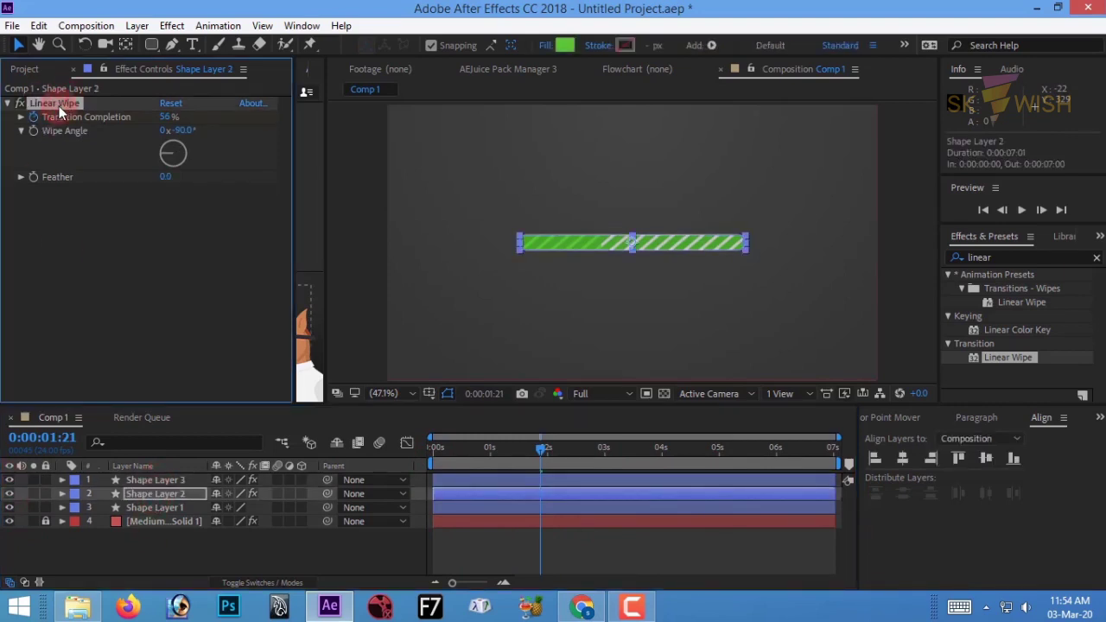
{"action": "left_click", "coordinate": [162, 477]}
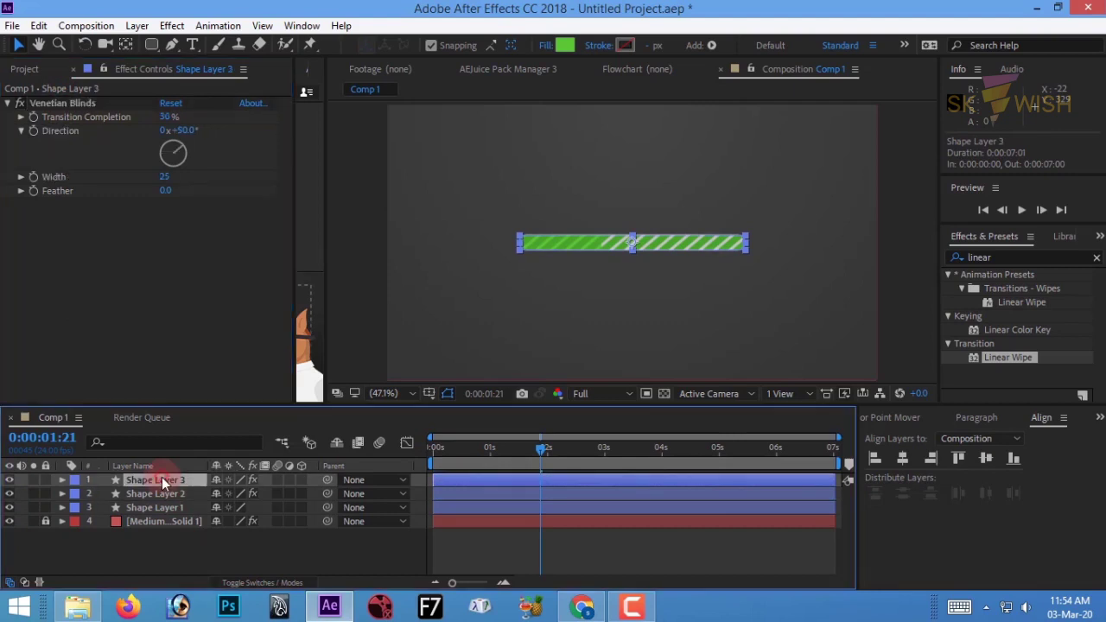
{"action": "left_click_drag", "start_coordinate": [487, 444], "coordinate": [346, 450]}
{"action": "left_click_drag", "start_coordinate": [472, 476], "coordinate": [474, 475]}
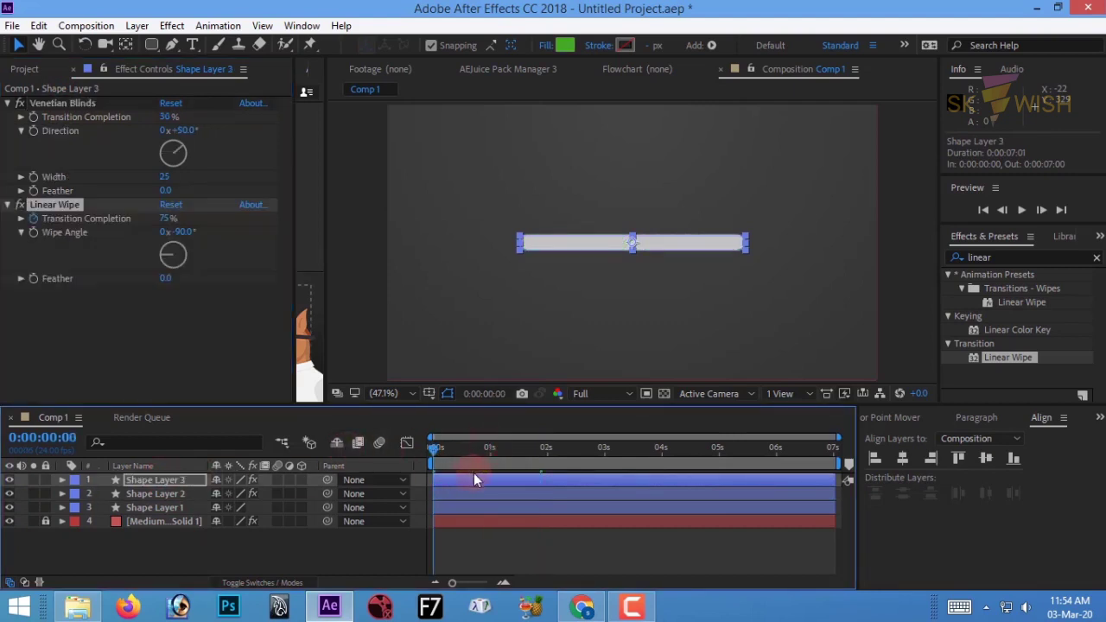
Preview the wipe on the striped fill and move the current time to 0:00:01:20.
{"action": "left_click", "coordinate": [555, 539]}
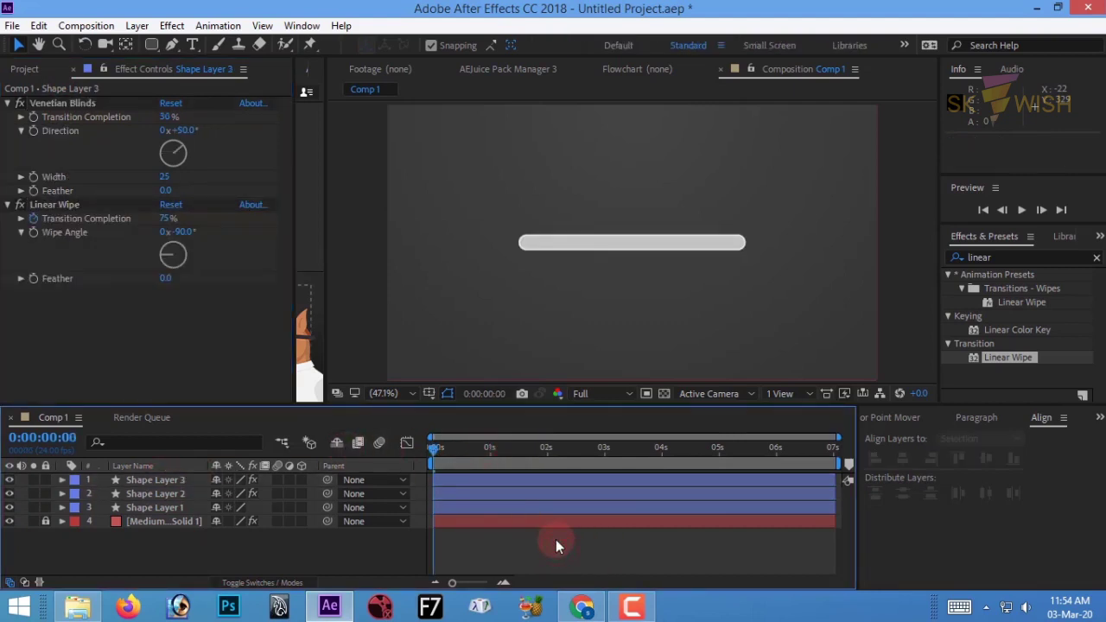
{"action": "key", "text": "space"}
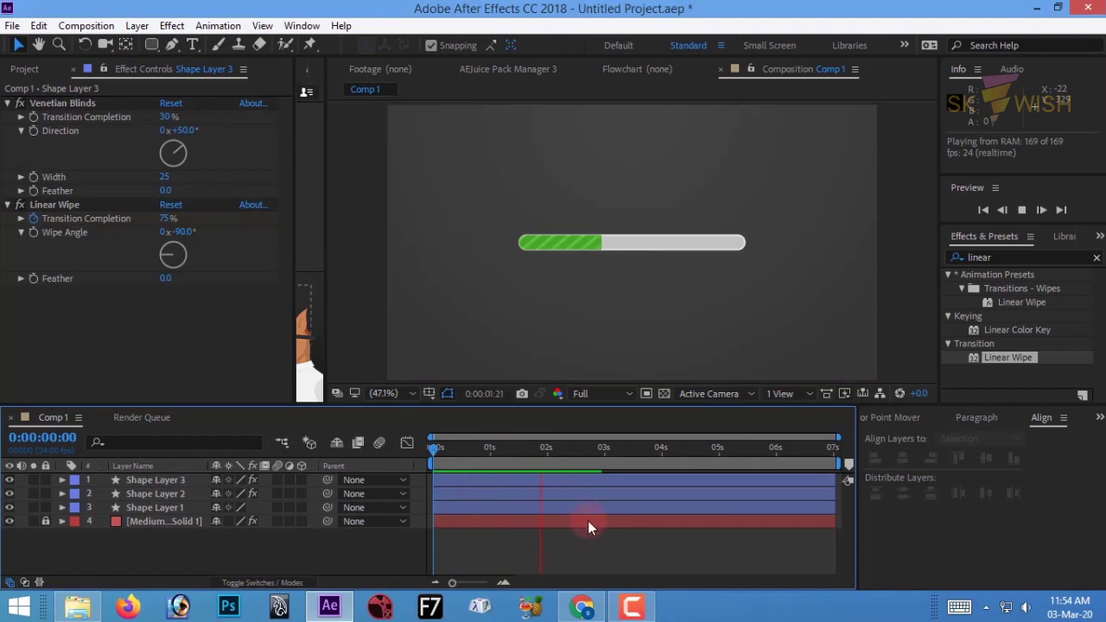
{"action": "left_click_drag", "start_coordinate": [578, 447], "coordinate": [536, 456]}
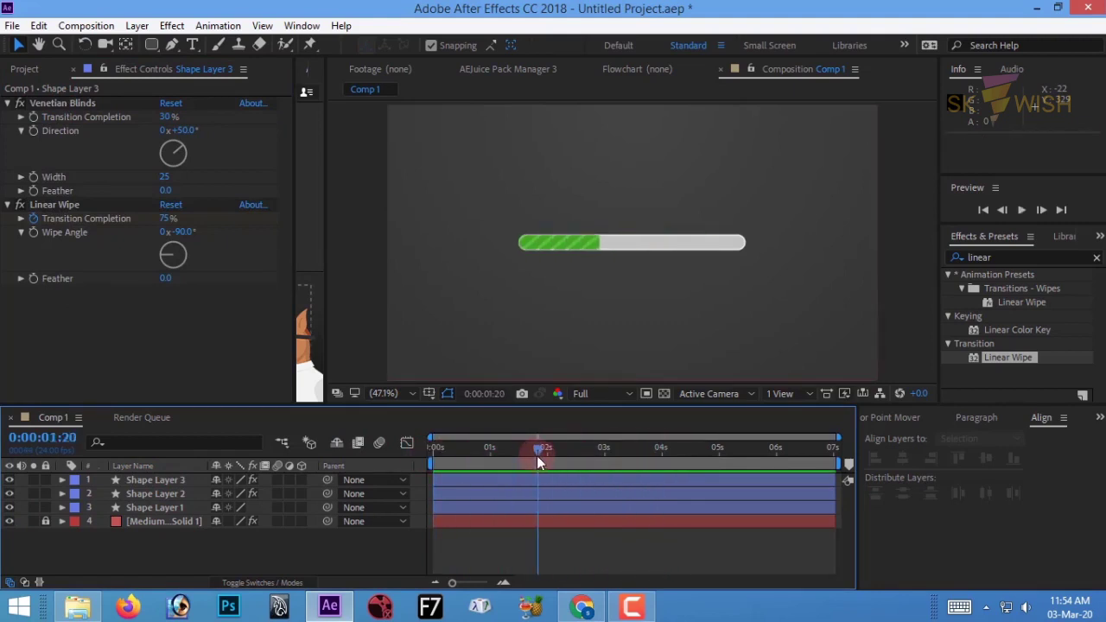
Add a text layer reading 0 above the loading bar and centre its anchor point on the digit.
{"action": "left_click", "coordinate": [195, 44]}
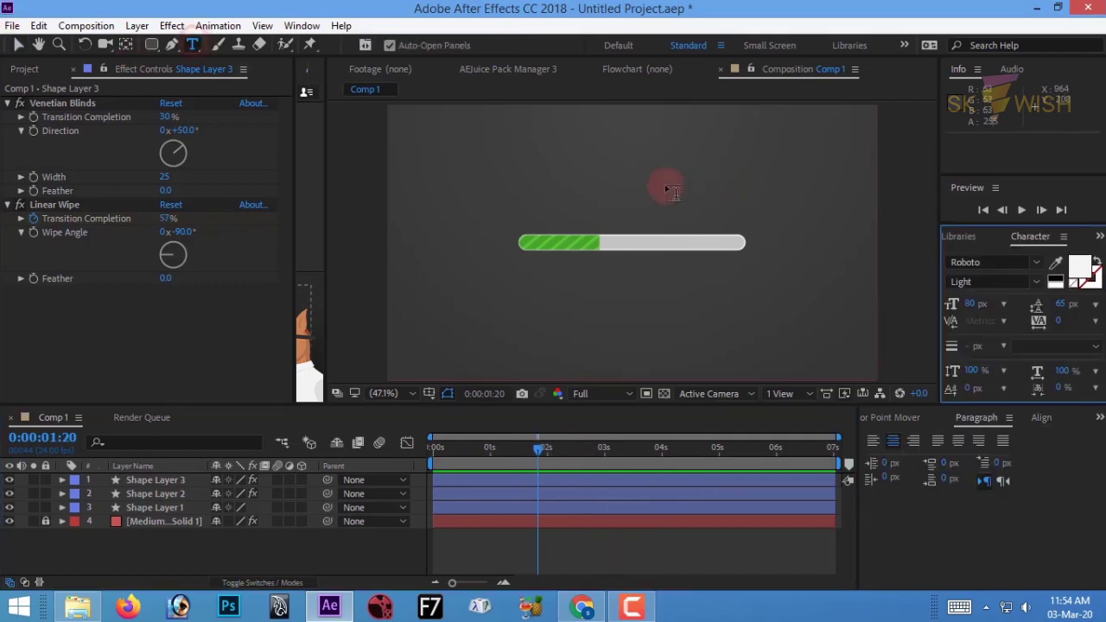
{"action": "left_click", "coordinate": [602, 198]}
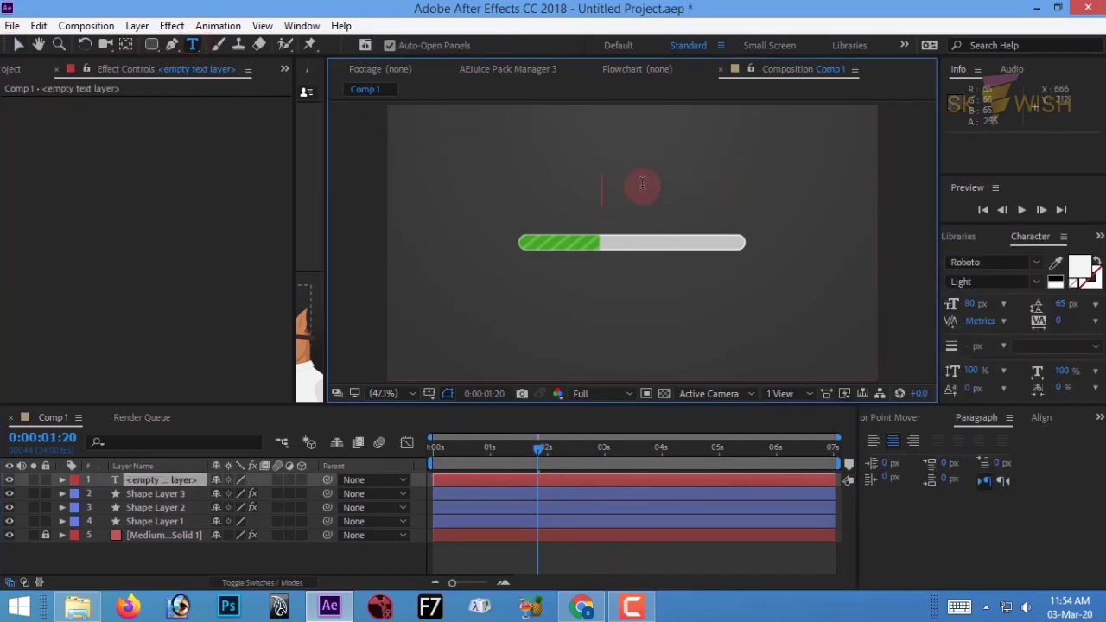
{"action": "type", "text": "0"}
{"action": "key", "text": "Escape"}
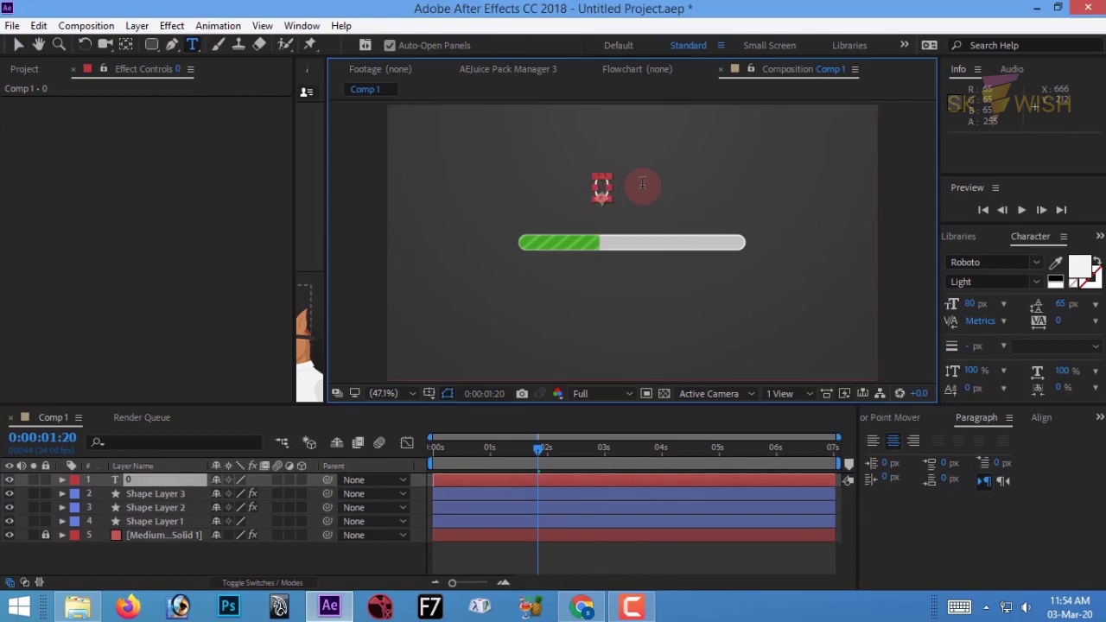
{"action": "key", "text": "v"}
{"action": "left_click", "coordinate": [147, 479]}
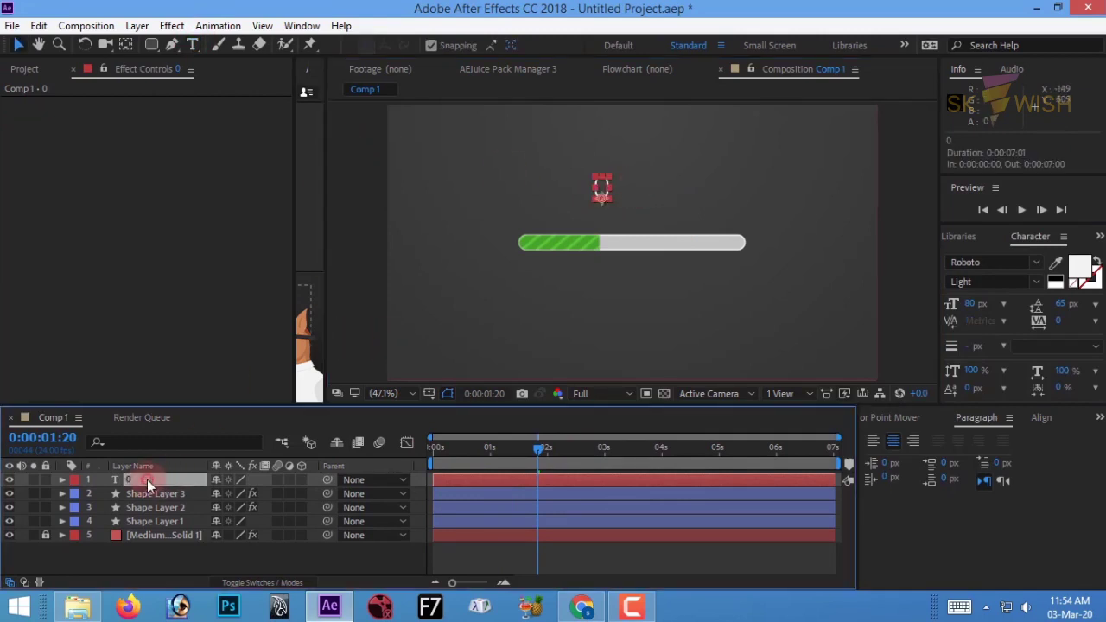
{"action": "left_click", "coordinate": [127, 44]}
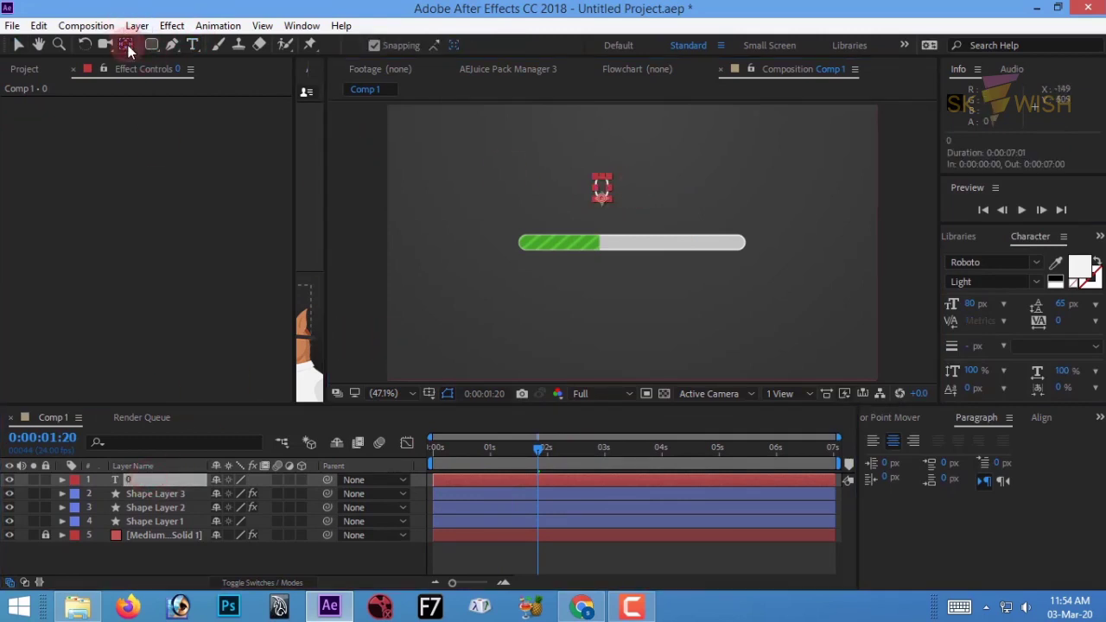
Set the font size of the 0 text to 45 px.
{"action": "left_click", "coordinate": [971, 303]}
{"action": "type", "text": "45"}
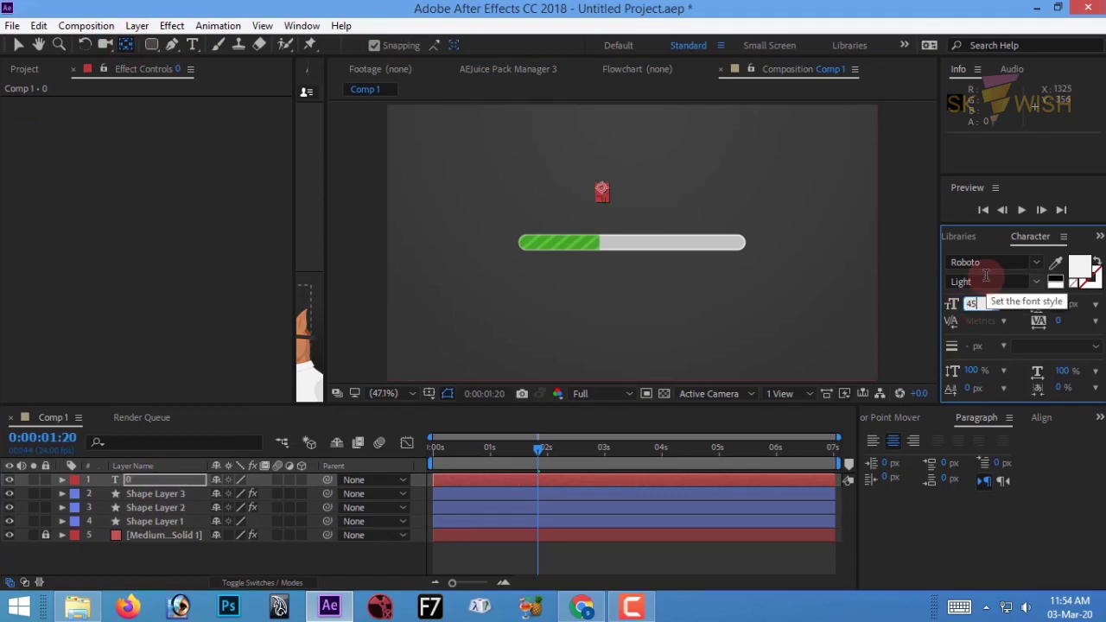
{"action": "key", "text": "Return"}
{"action": "left_click", "coordinate": [904, 203]}
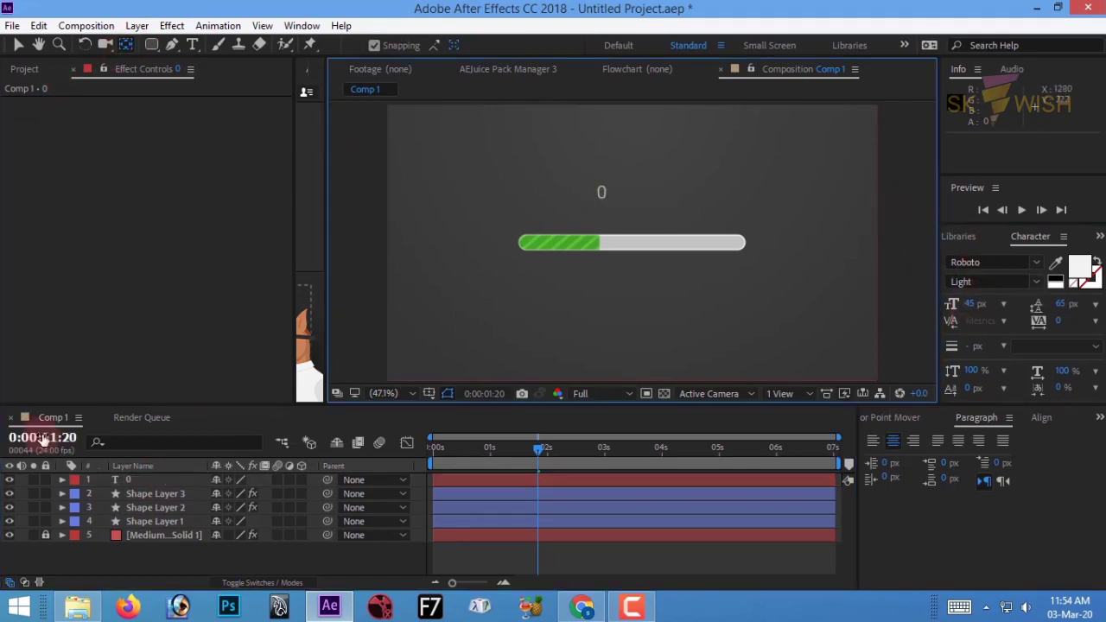
Set the font size of the 0 text to 55 px.
{"action": "left_click", "coordinate": [141, 482]}
{"action": "left_click", "coordinate": [975, 304]}
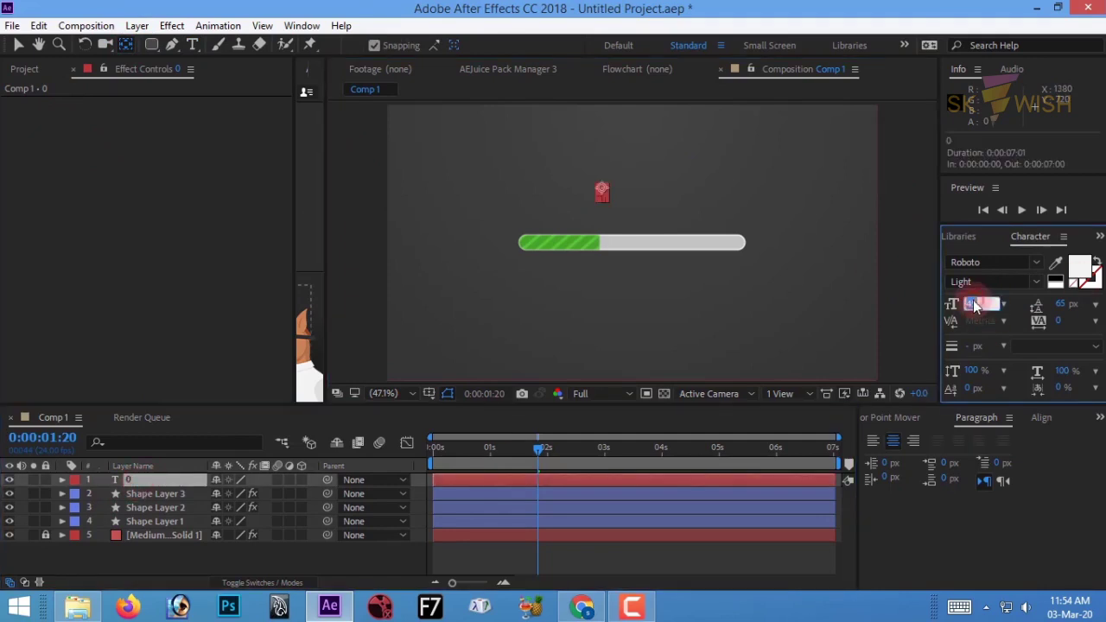
{"action": "type", "text": "55"}
{"action": "key", "text": "Return"}
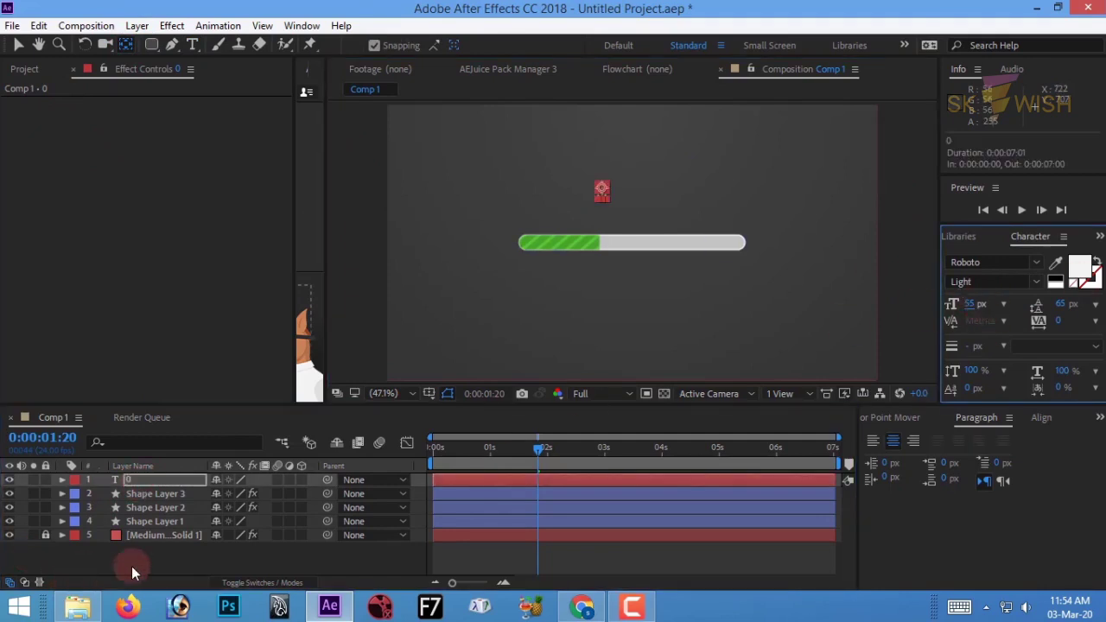
{"action": "left_click", "coordinate": [132, 566]}
Move the 0 text down to just above the bar and centre it horizontally in the composition.
{"action": "left_click", "coordinate": [141, 482]}
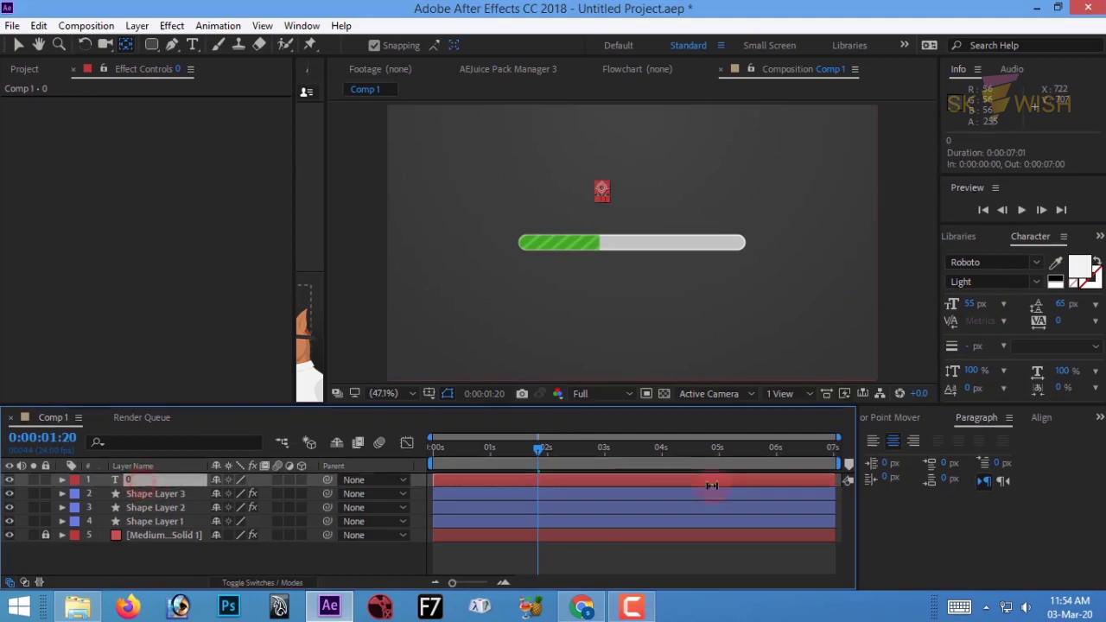
{"action": "key", "text": "v"}
{"action": "key", "text": "shift+Down"}
{"action": "key", "text": "shift+Down"}
{"action": "key", "text": "shift+Down"}
{"action": "key", "text": "shift+Down"}
{"action": "key", "text": "shift+Down"}
{"action": "key", "text": "shift+Down"}
{"action": "key", "text": "shift+Down"}
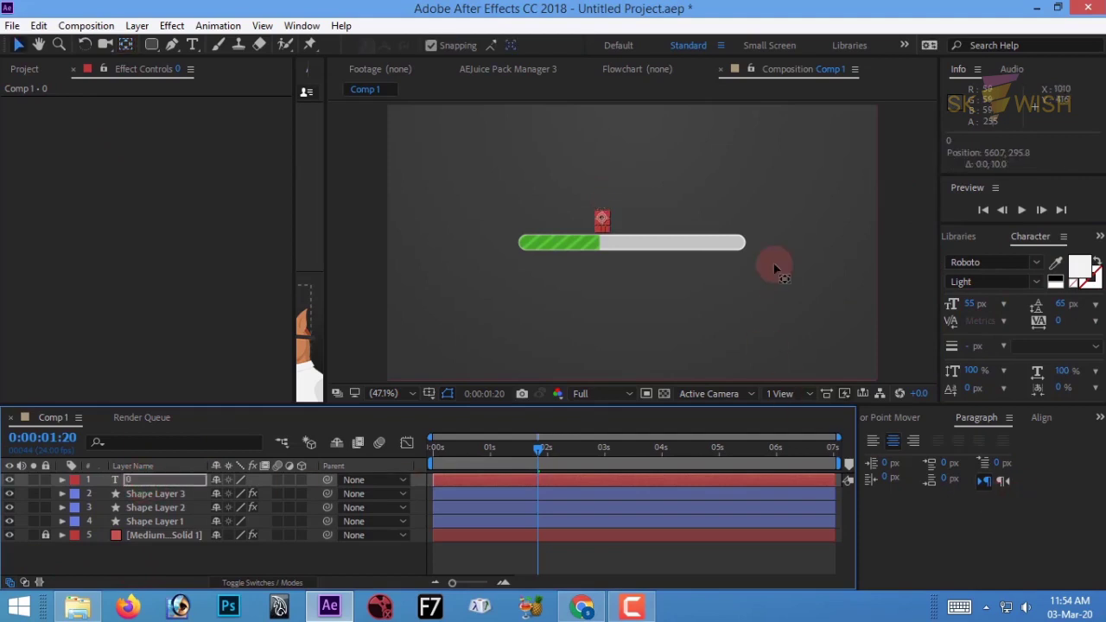
{"action": "left_click", "coordinate": [1042, 419]}
{"action": "left_click", "coordinate": [903, 458]}
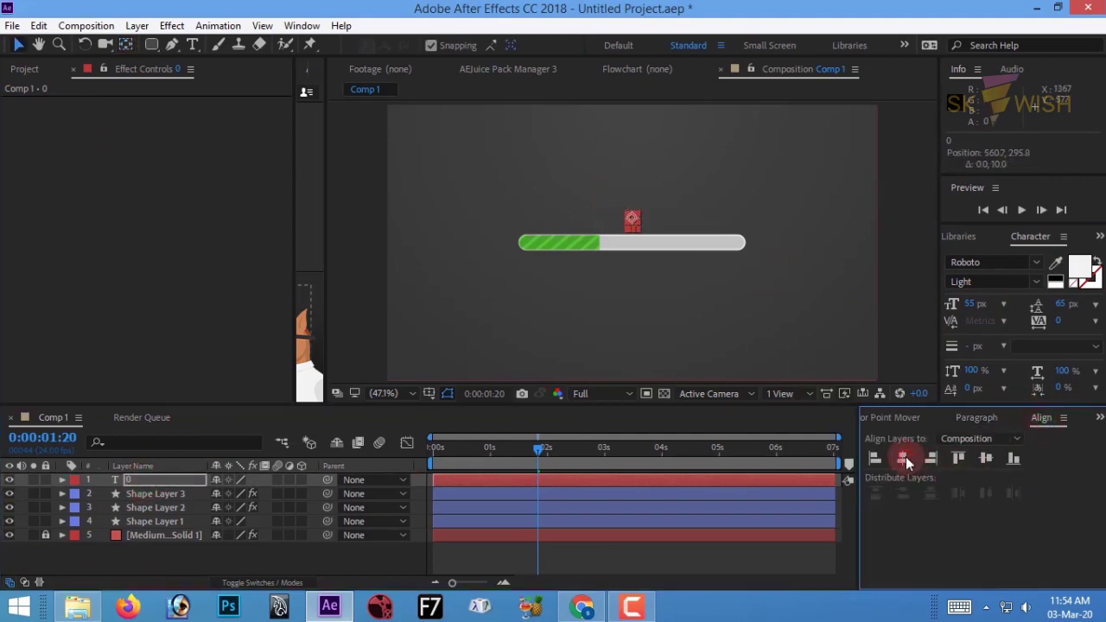
Nudge the 0 text up to a Y position of about 282, leaving a small gap above the bar.
{"action": "key", "text": "Up"}
{"action": "key", "text": "Up"}
{"action": "key", "text": "Up"}
{"action": "key", "text": "Up"}
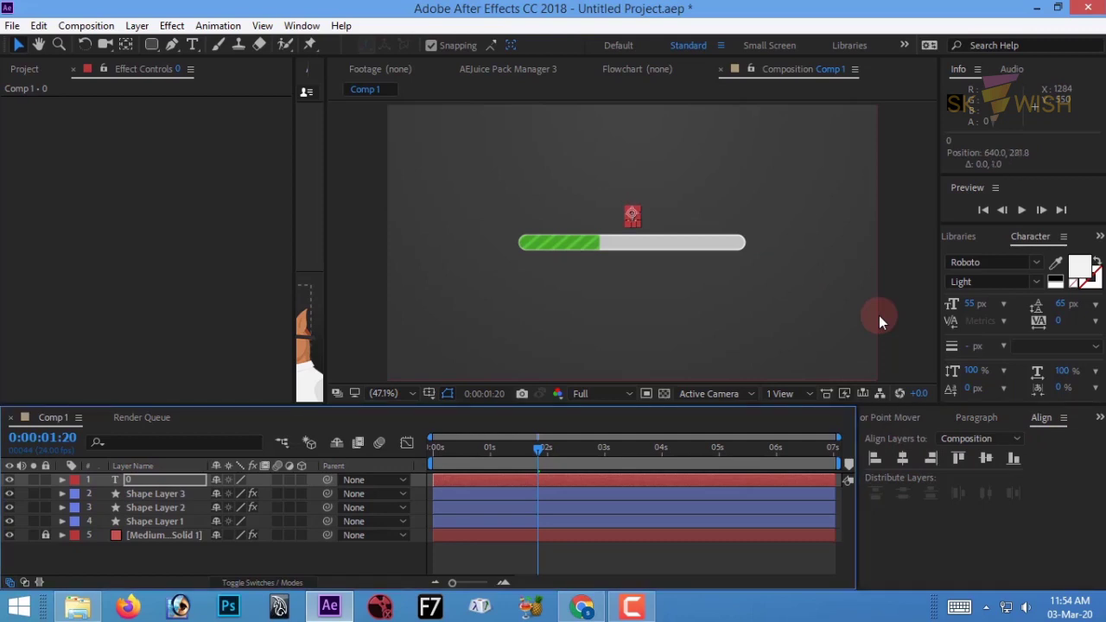
{"action": "left_click", "coordinate": [911, 241]}
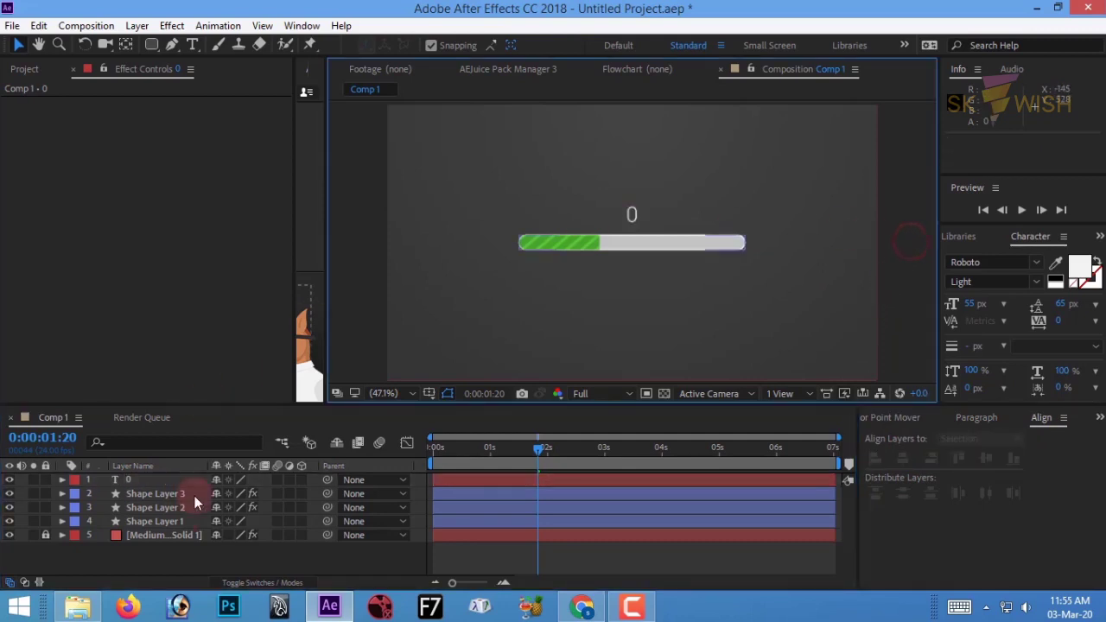
{"action": "left_click", "coordinate": [155, 547]}
Apply the Slider Control expression effect to the 0 text layer.
{"action": "left_click", "coordinate": [144, 482]}
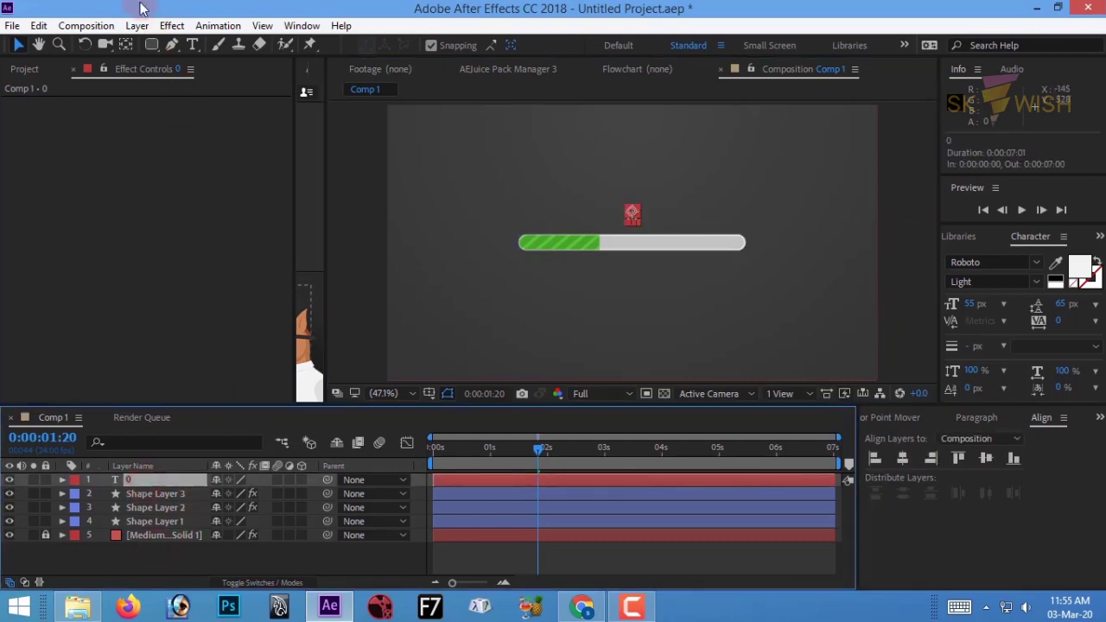
{"action": "left_click", "coordinate": [172, 25]}
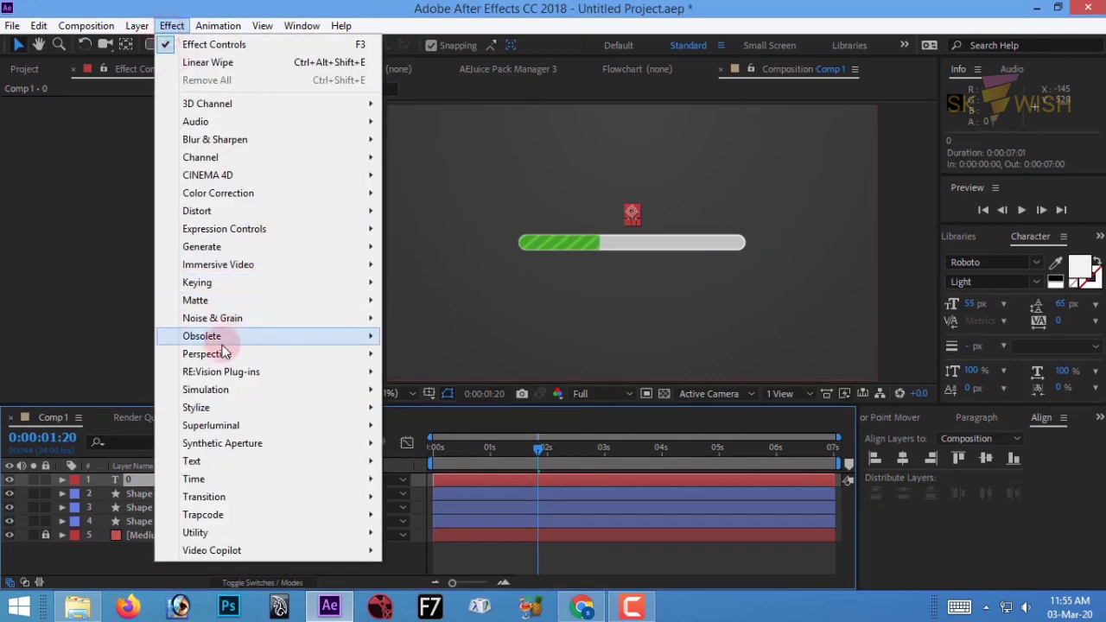
{"action": "mouse_move", "coordinate": [251, 429]}
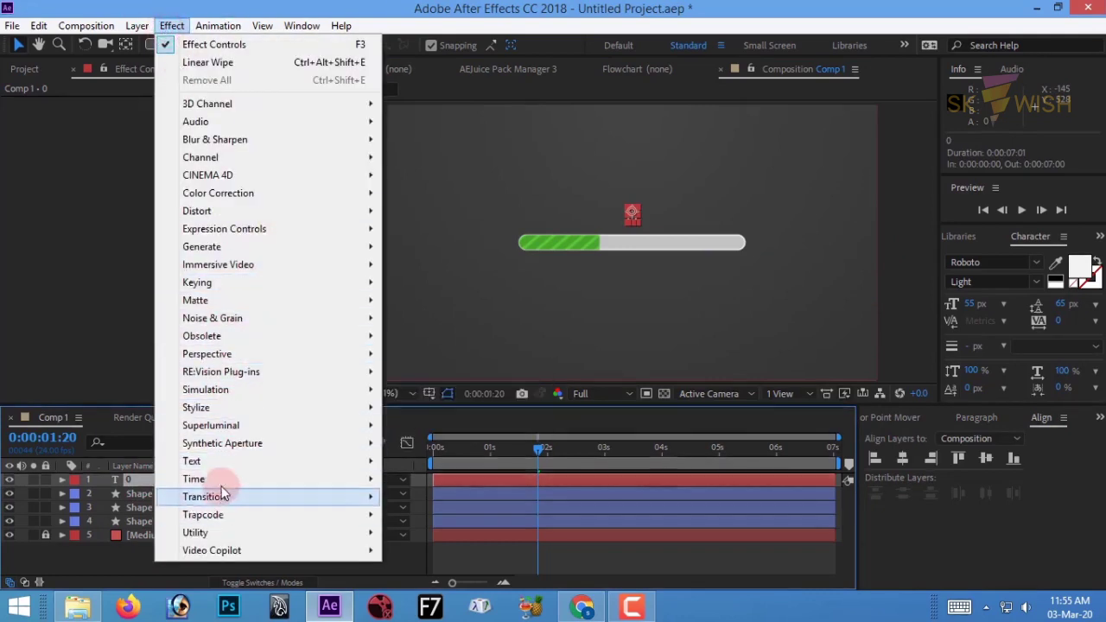
{"action": "mouse_move", "coordinate": [225, 229]}
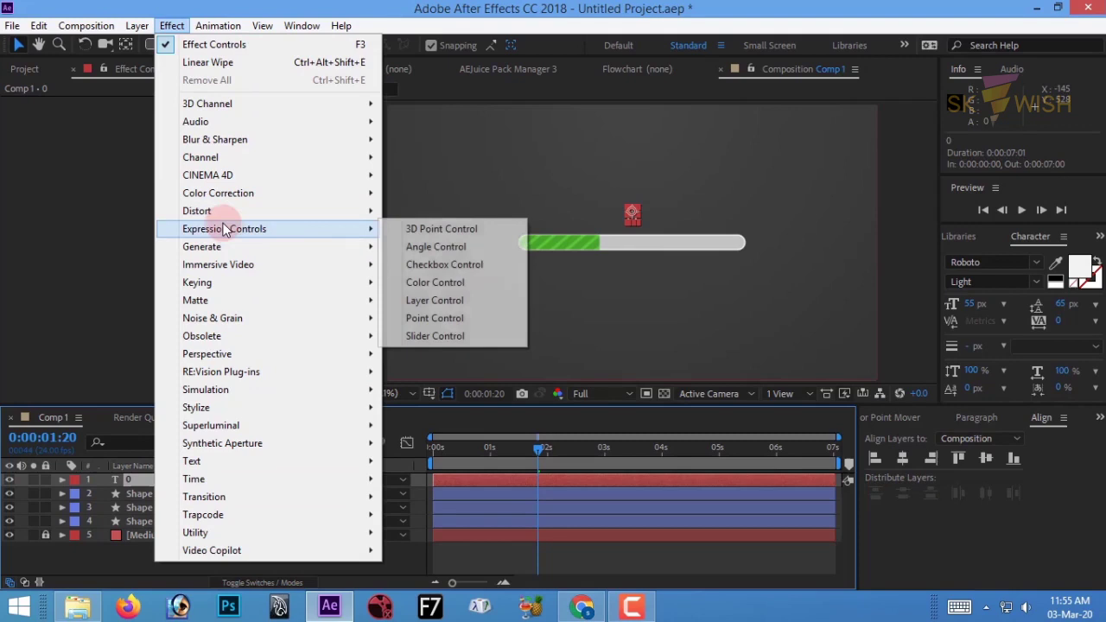
{"action": "left_click", "coordinate": [433, 336]}
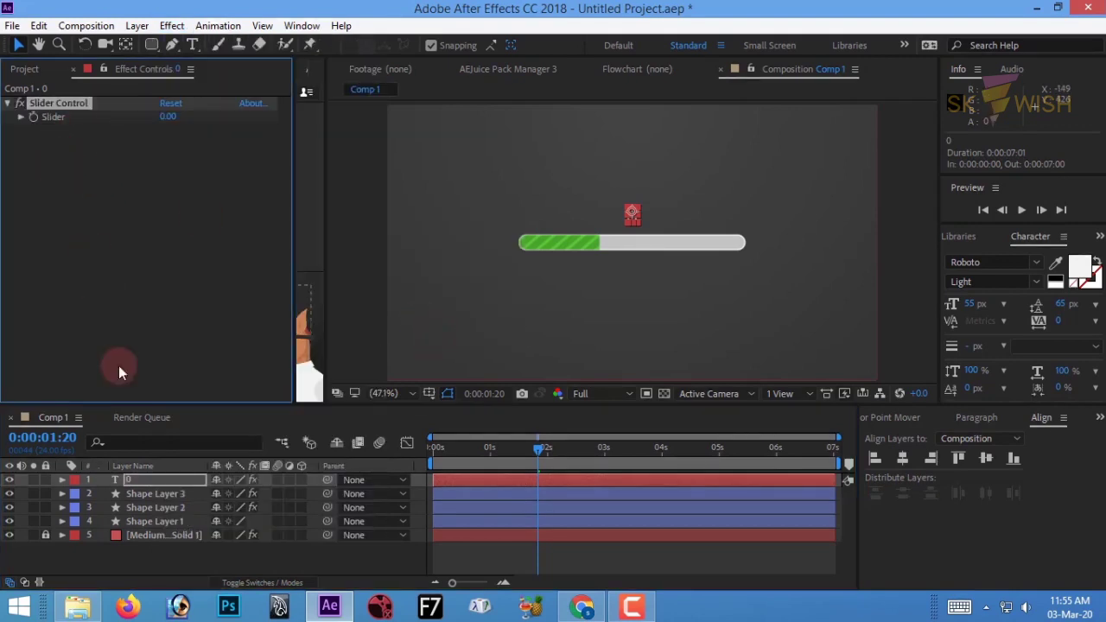
Add an expression to the text layer's Source Text and link it to the Slider Control's Slider property.
{"action": "left_click", "coordinate": [63, 479]}
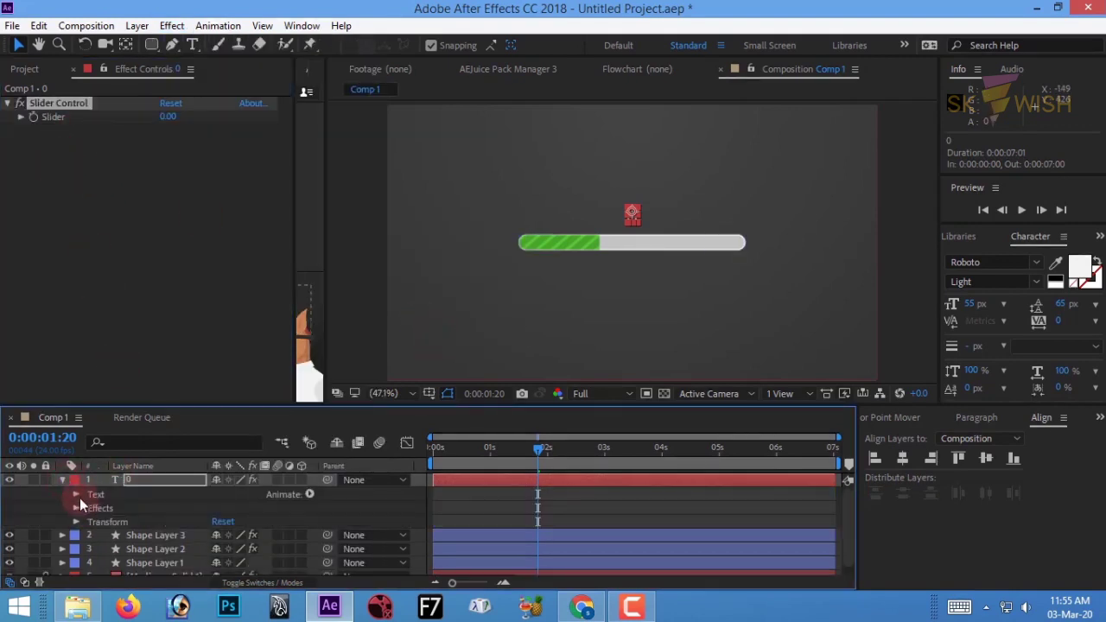
{"action": "left_click", "coordinate": [78, 495]}
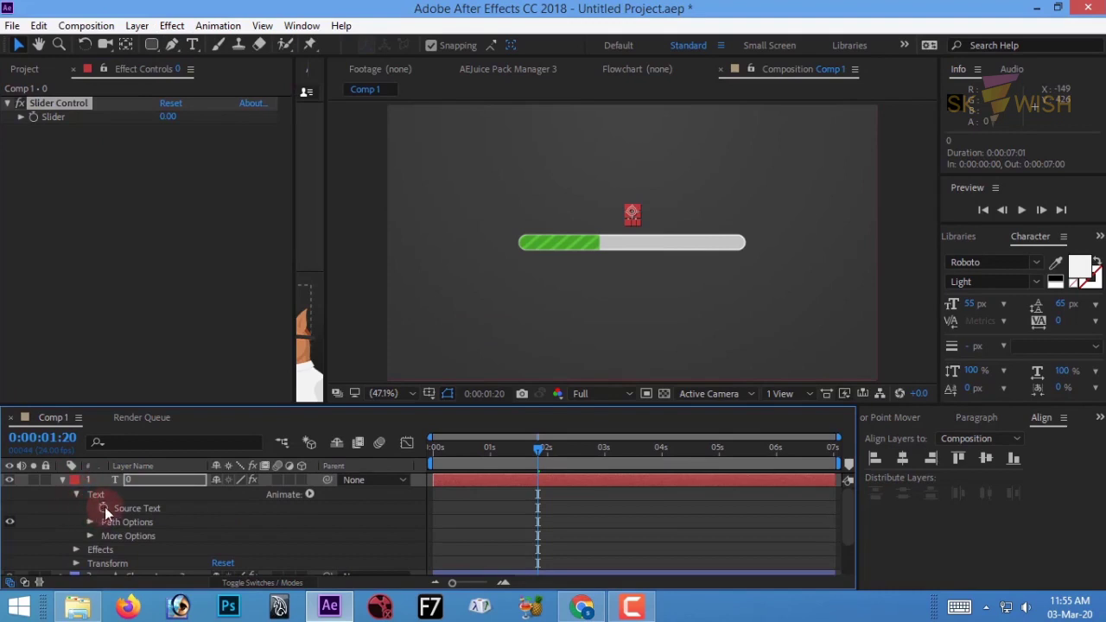
{"action": "left_click", "coordinate": [104, 507], "text": "alt"}
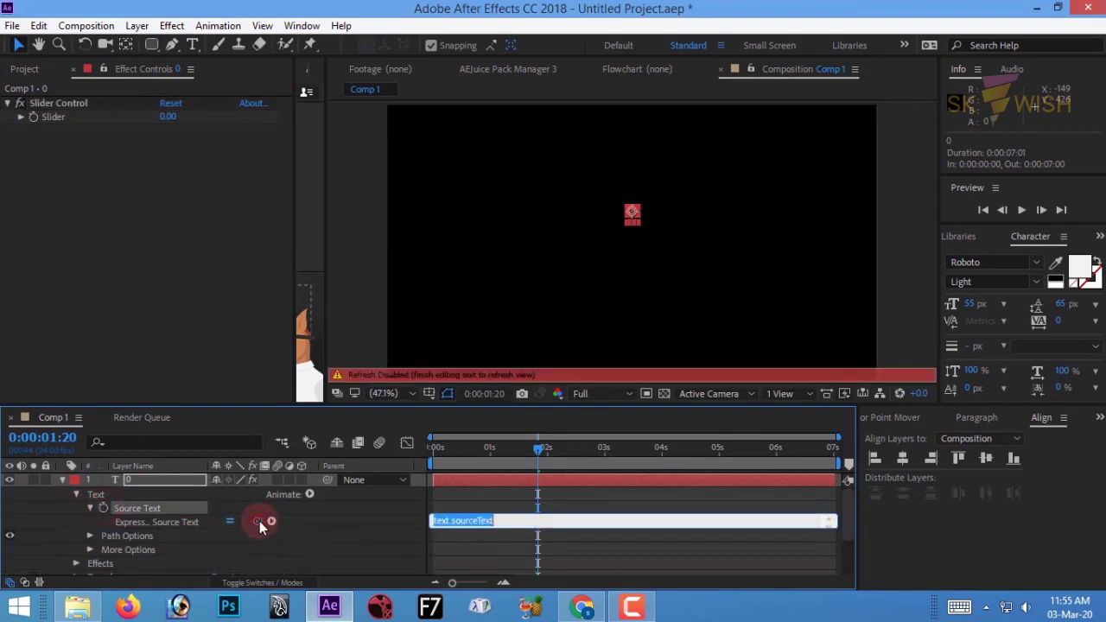
{"action": "left_click_drag", "start_coordinate": [259, 521], "coordinate": [78, 118]}
{"action": "left_click", "coordinate": [78, 125]}
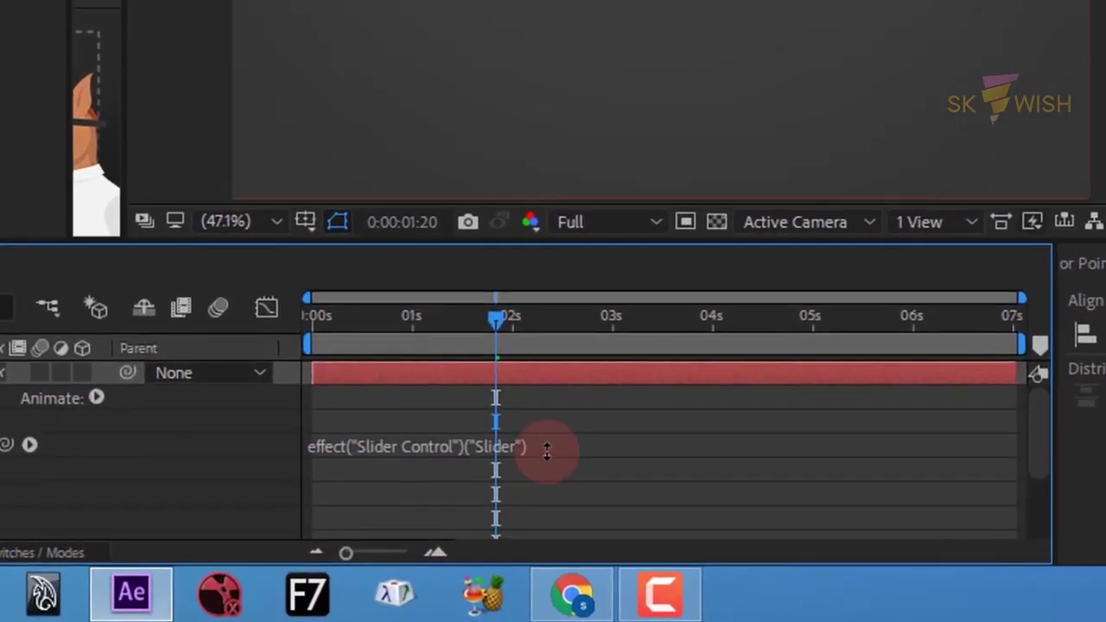
Edit the Source Text expression to Math.round(effect("Slider Control")("Slider")) and collapse the text layer's properties.
{"action": "left_click", "coordinate": [546, 446]}
{"action": "left_click", "coordinate": [551, 441]}
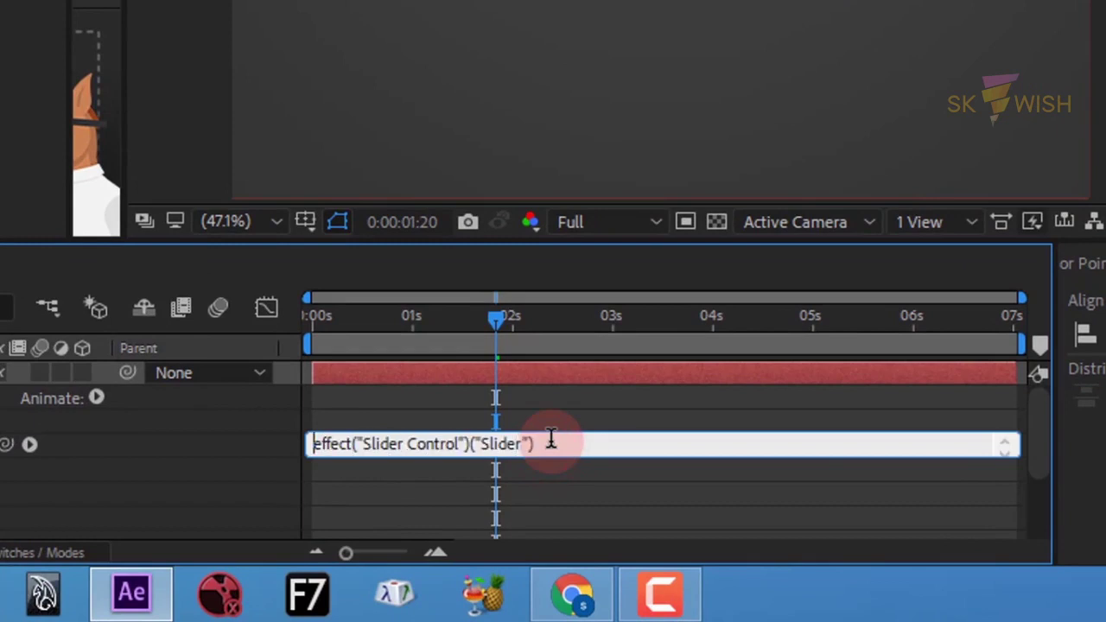
{"action": "key", "text": "Home"}
{"action": "type", "text": "M"}
{"action": "type", "text": "ath"}
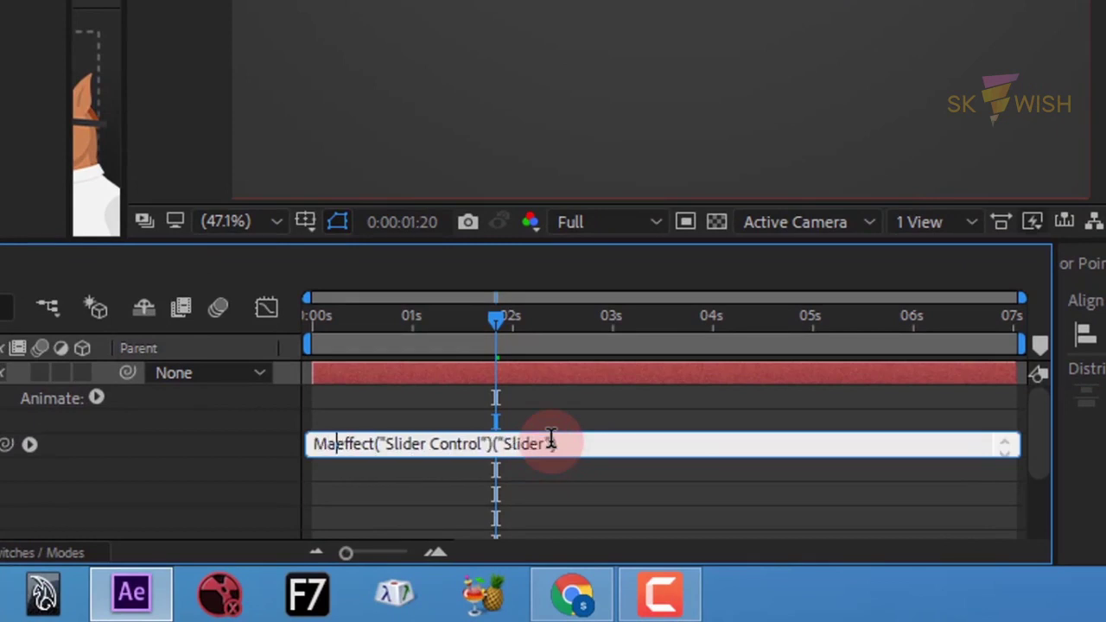
{"action": "type", "text": ".round"}
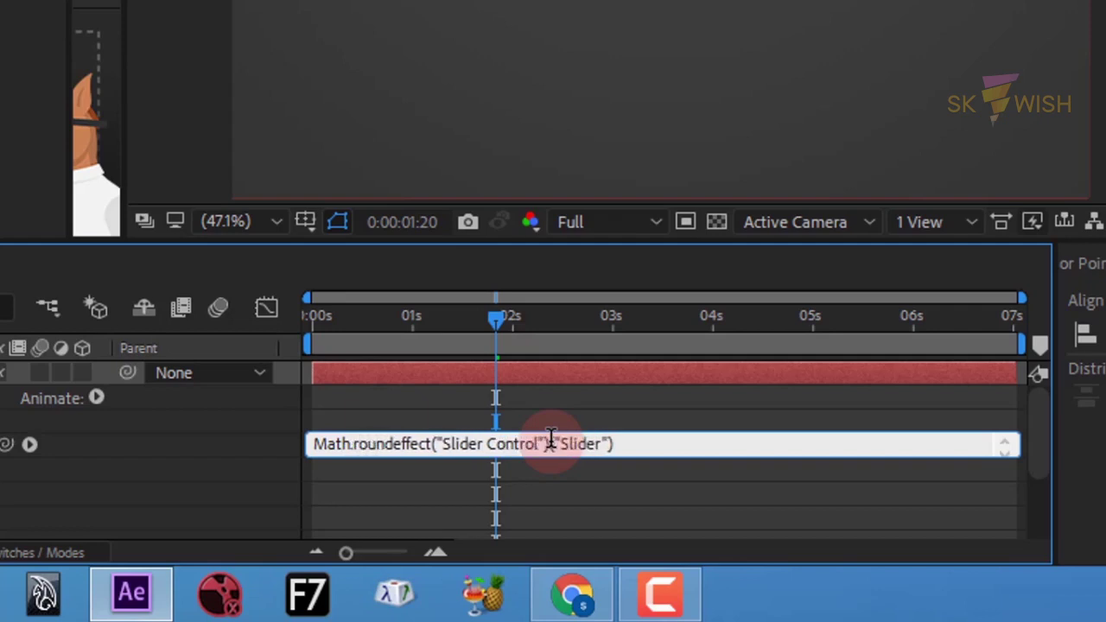
{"action": "type", "text": "("}
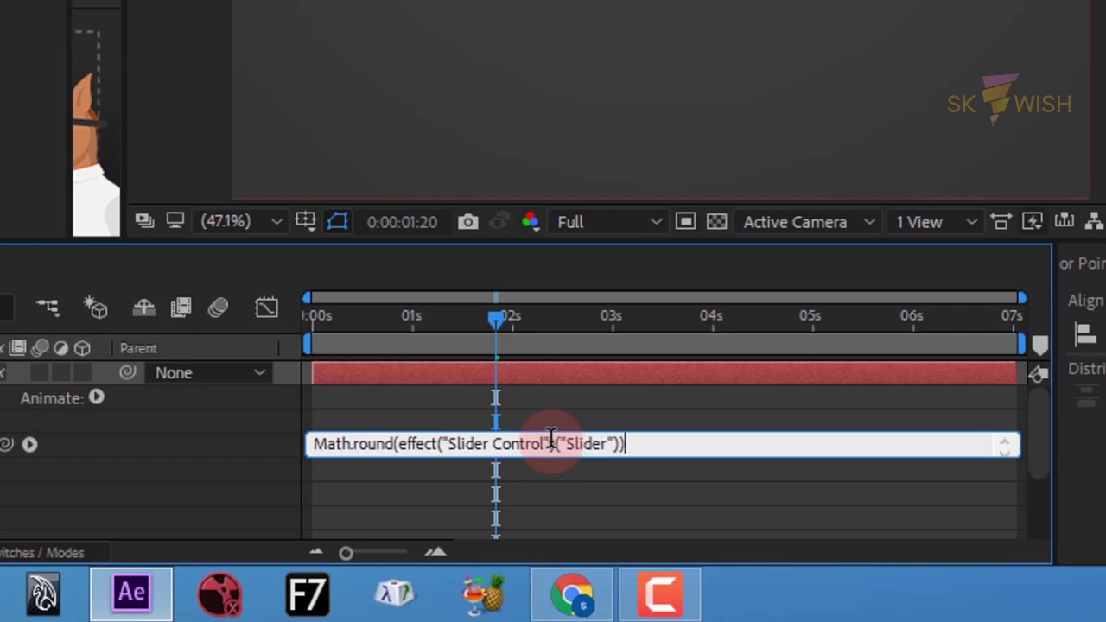
{"action": "key", "text": "KP_Enter"}
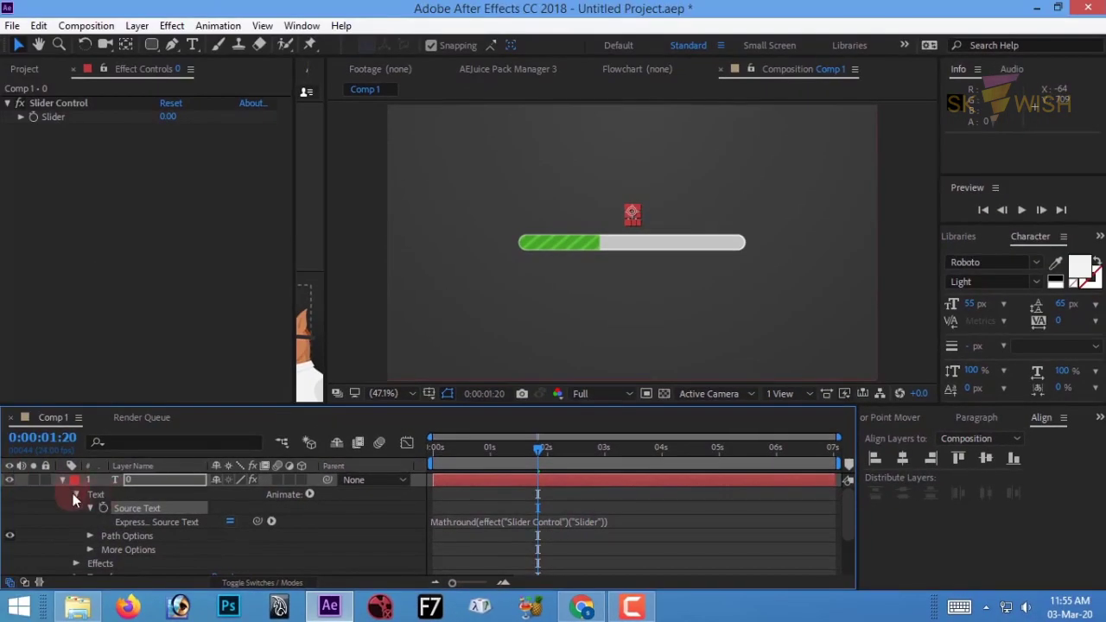
{"action": "left_click", "coordinate": [64, 479]}
{"action": "left_click", "coordinate": [163, 553]}
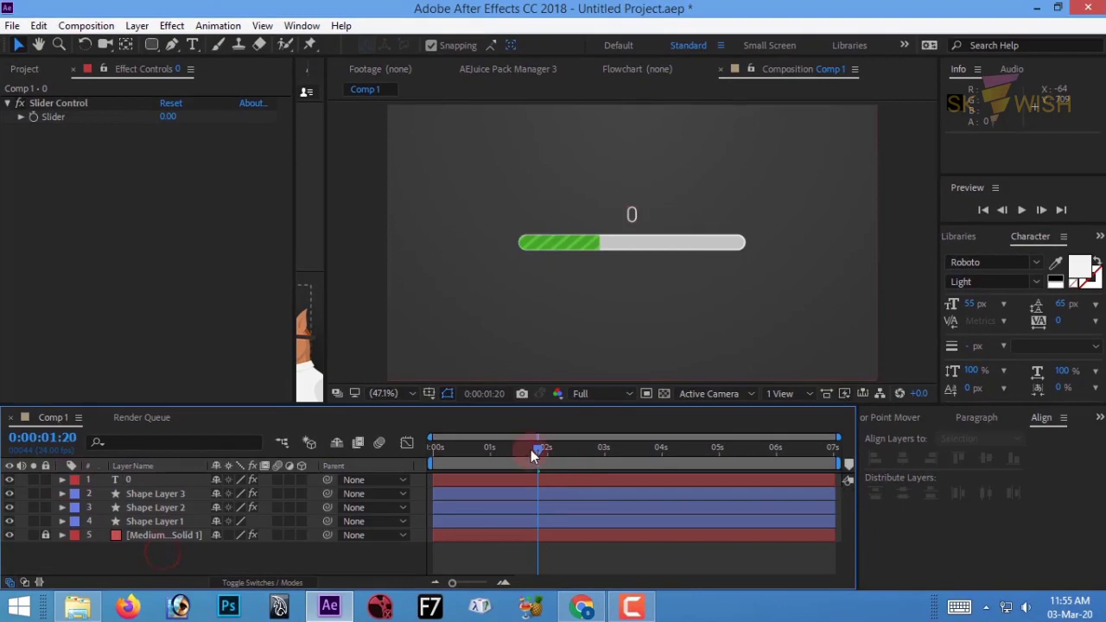
Keyframe the 0 text layer's Slider at 0 at the start of the timeline and at 100 at 5 seconds.
{"action": "left_click_drag", "start_coordinate": [530, 449], "coordinate": [421, 453]}
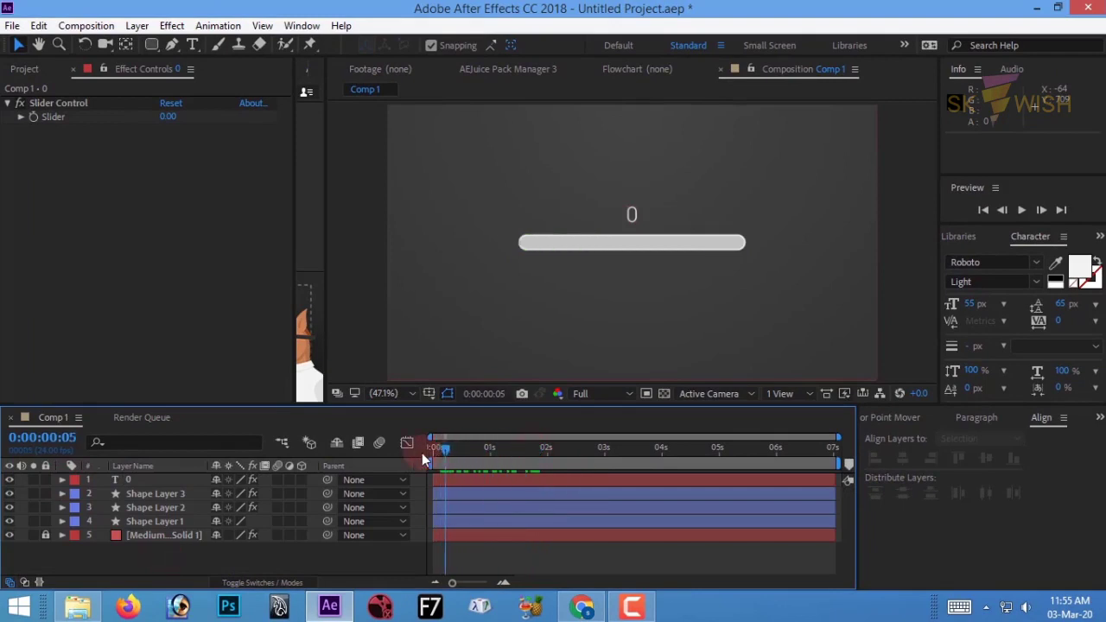
{"action": "left_click", "coordinate": [142, 481]}
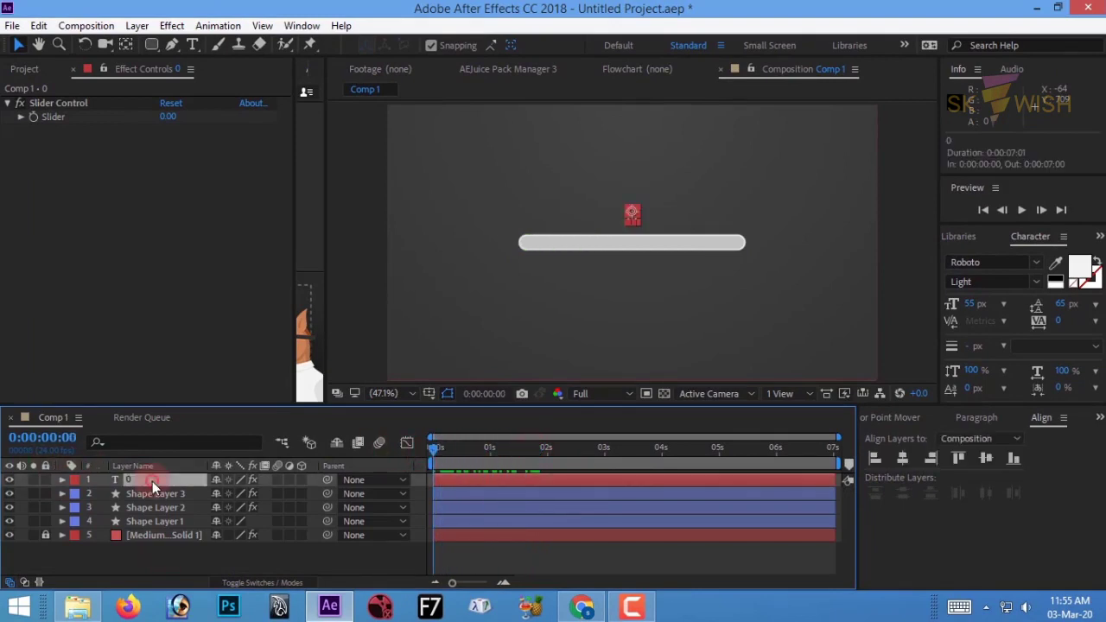
{"action": "left_click", "coordinate": [48, 104]}
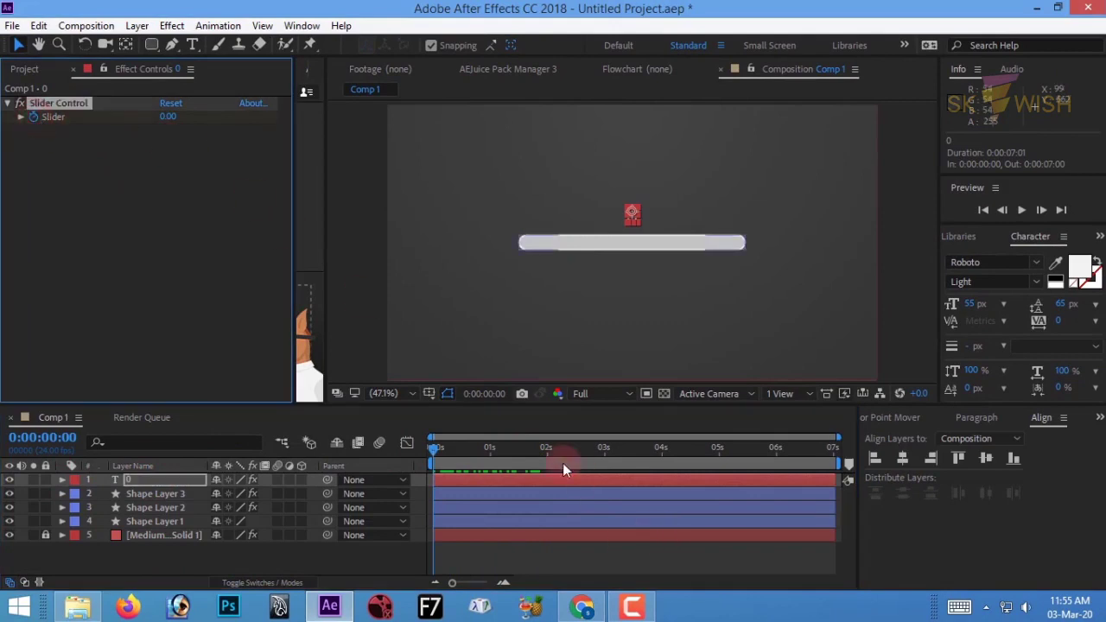
{"action": "left_click_drag", "start_coordinate": [608, 454], "coordinate": [720, 467]}
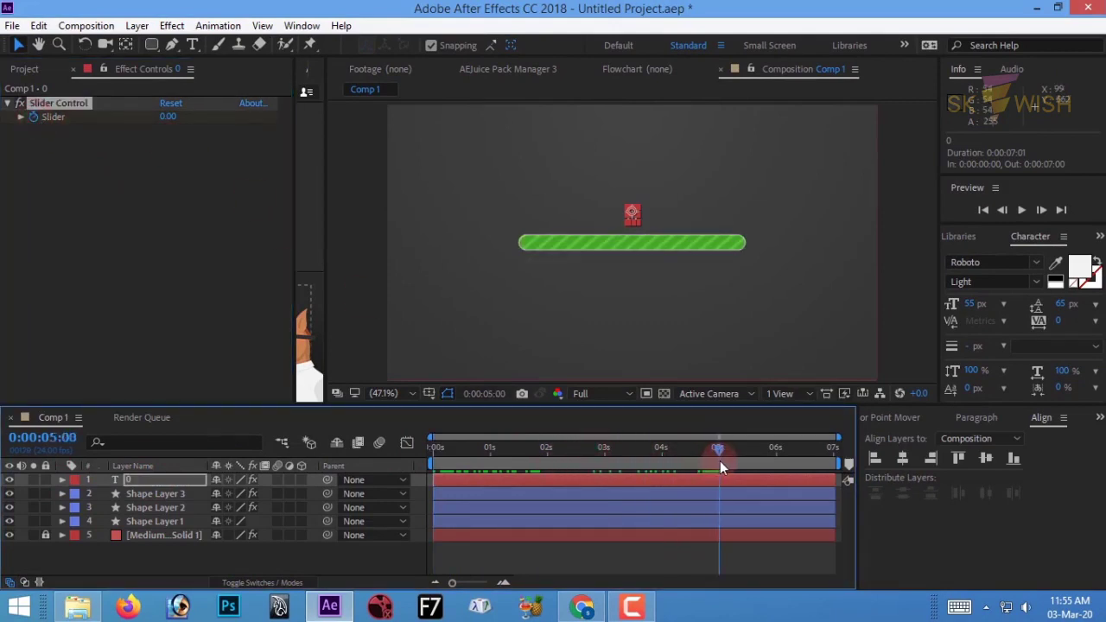
{"action": "left_click", "coordinate": [168, 119]}
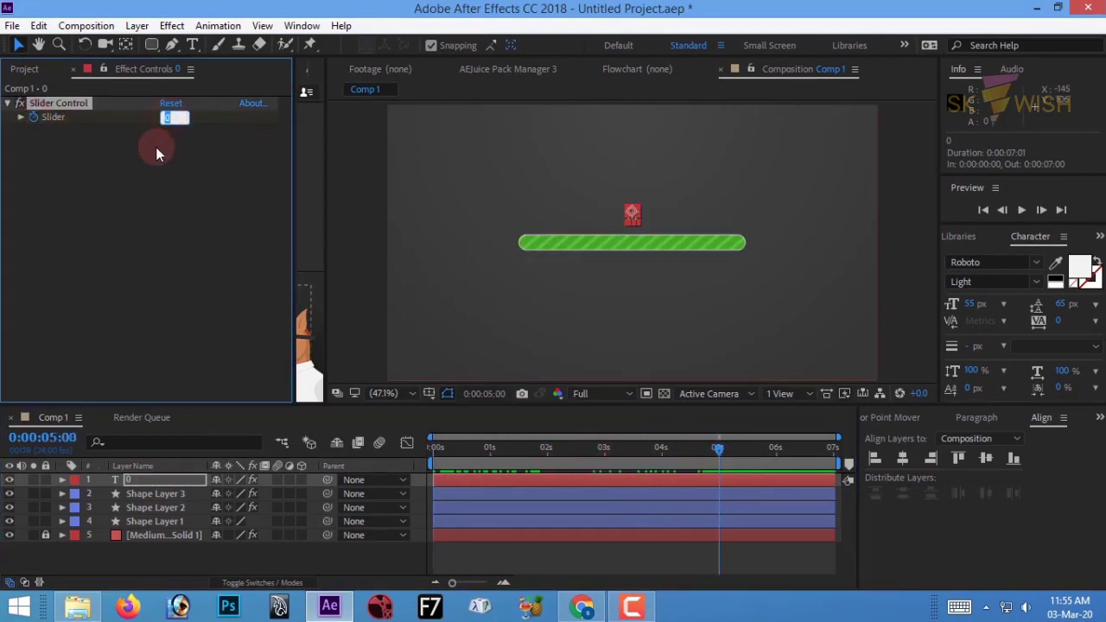
{"action": "type", "text": "100"}
{"action": "key", "text": "Return"}
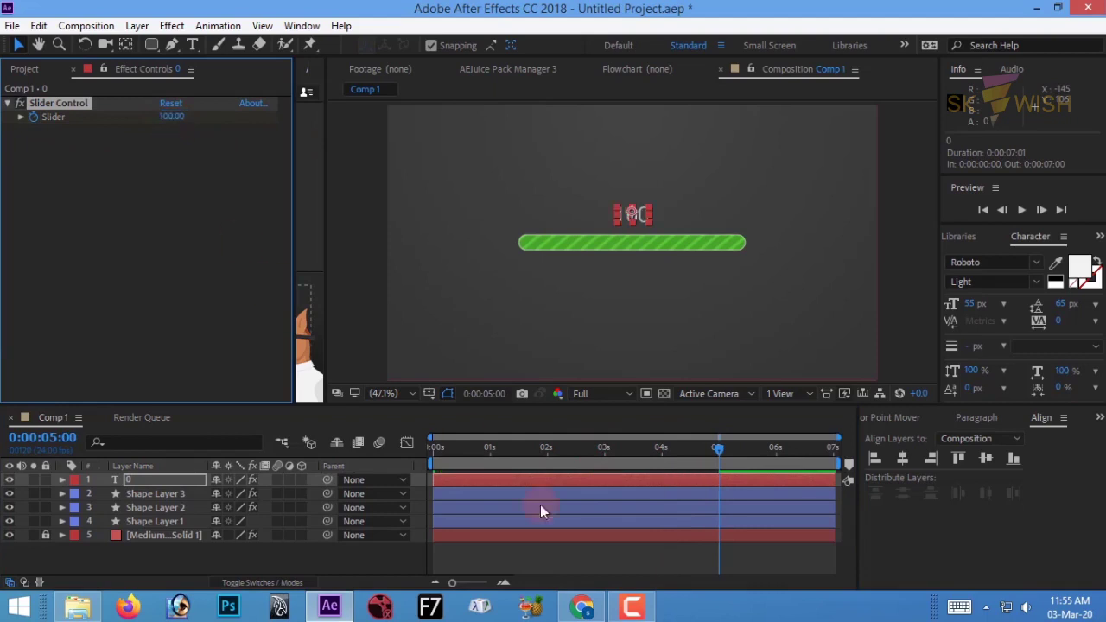
Scrub through the timeline to check that the number counts along with the bar's fill.
{"action": "left_click", "coordinate": [664, 551]}
{"action": "mouse_move", "coordinate": [711, 447]}
{"action": "left_mouse_down"}
{"action": "mouse_move", "coordinate": [475, 460]}
{"action": "mouse_move", "coordinate": [426, 449]}
{"action": "mouse_move", "coordinate": [719, 453]}
{"action": "left_mouse_up"}
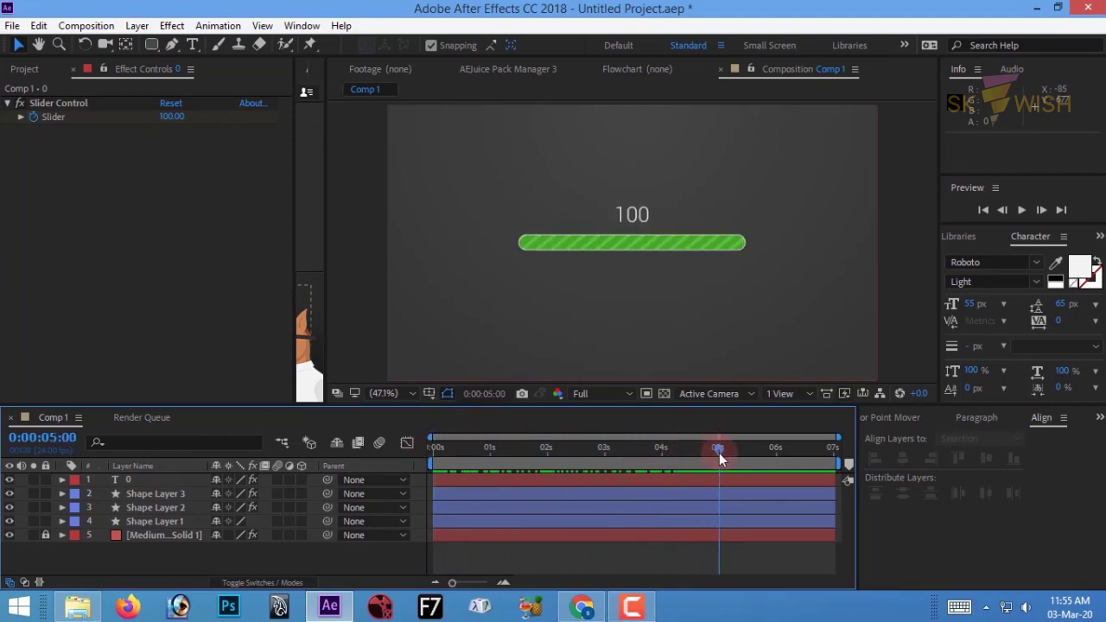
{"action": "left_click", "coordinate": [139, 479]}
{"action": "left_click_drag", "start_coordinate": [605, 450], "coordinate": [505, 451]}
{"action": "left_click", "coordinate": [138, 557]}
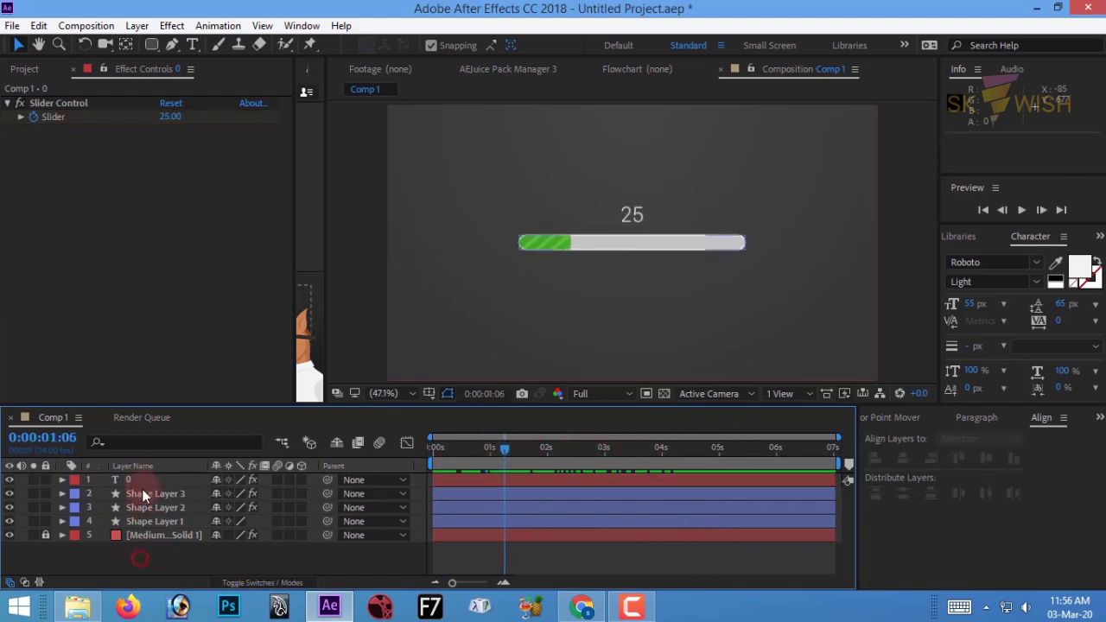
Duplicate the 0 text layer and remove the Source Text expression and Slider Control effect from the copy.
{"action": "left_click", "coordinate": [141, 479]}
{"action": "key", "text": "ctrl+d"}
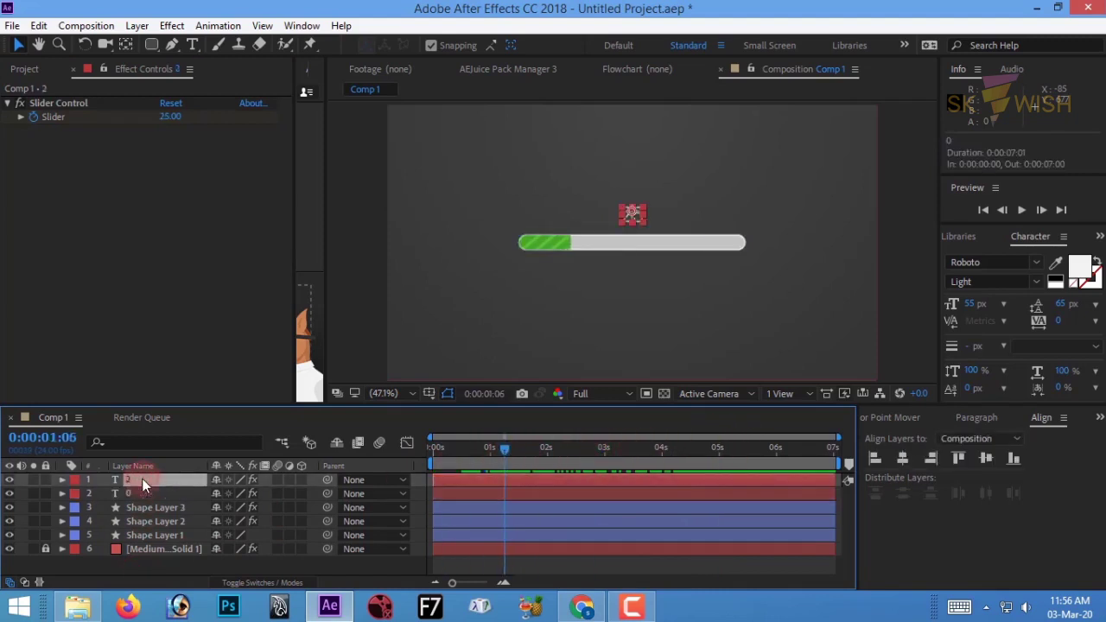
{"action": "left_click", "coordinate": [60, 103]}
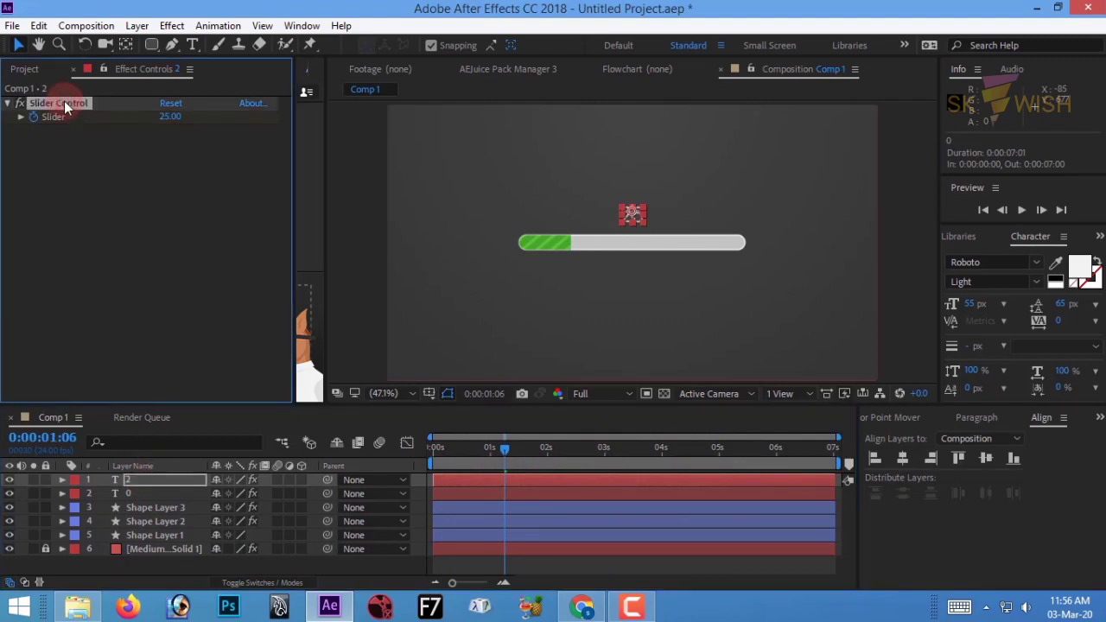
{"action": "left_click", "coordinate": [62, 478]}
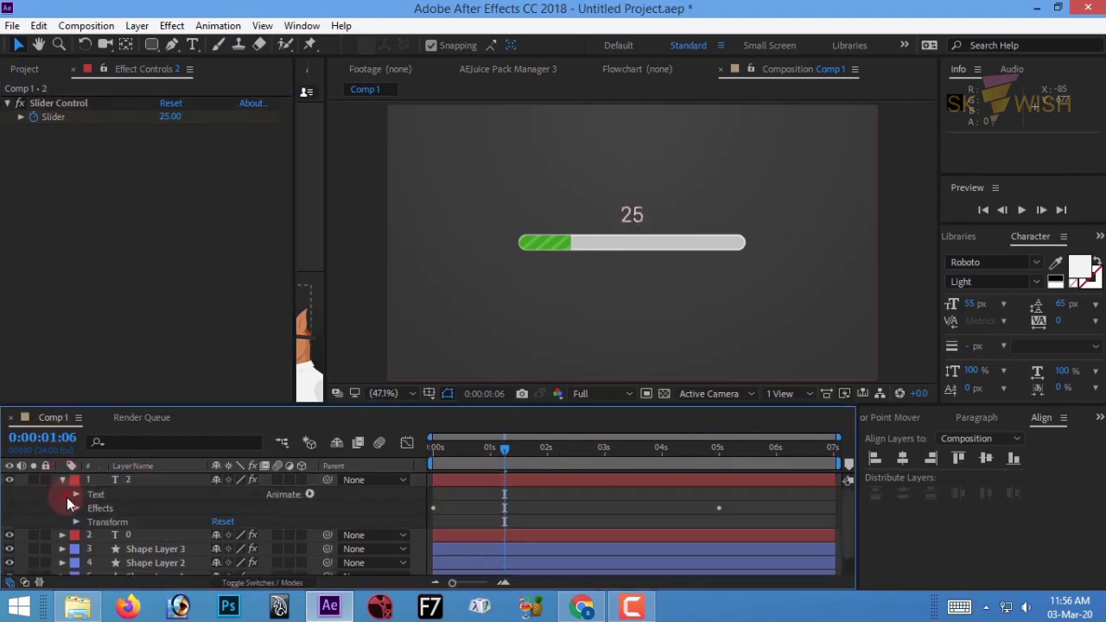
{"action": "left_click", "coordinate": [75, 496]}
{"action": "left_click", "coordinate": [104, 507]}
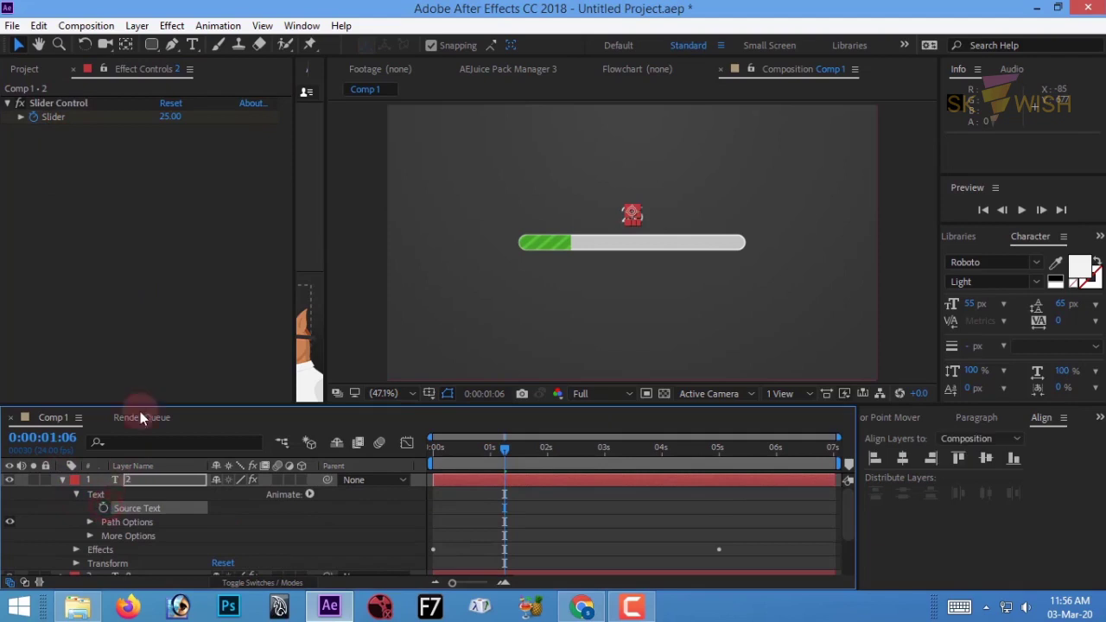
{"action": "left_click", "coordinate": [67, 102]}
{"action": "key", "text": "Delete"}
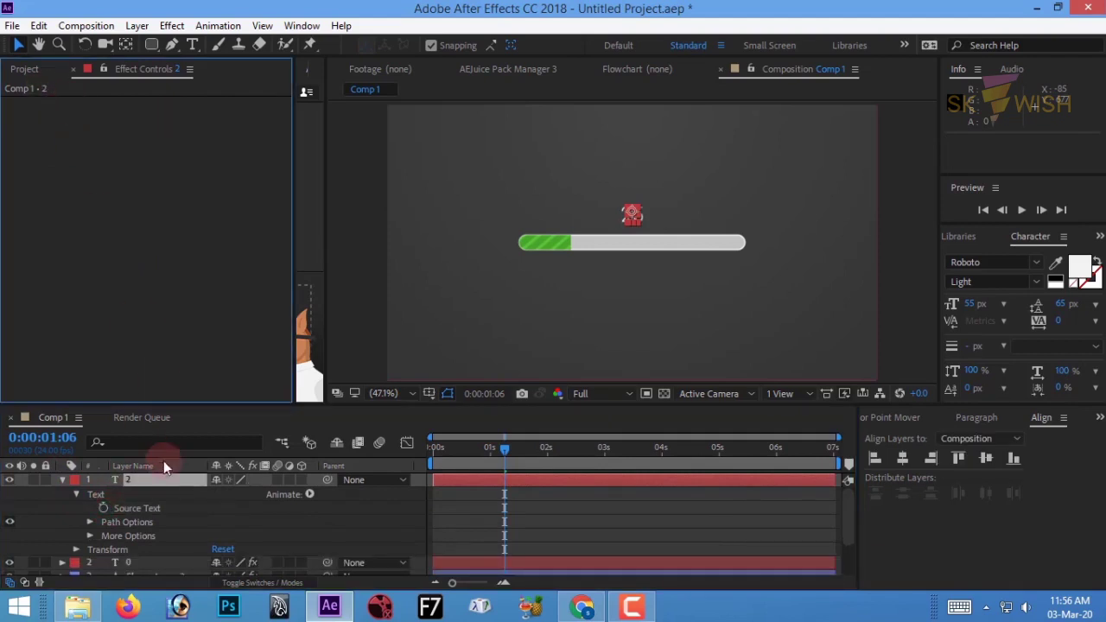
Change the duplicated layer's text to % and move it right of the number, to an X position of 700.
{"action": "double_click", "coordinate": [158, 481]}
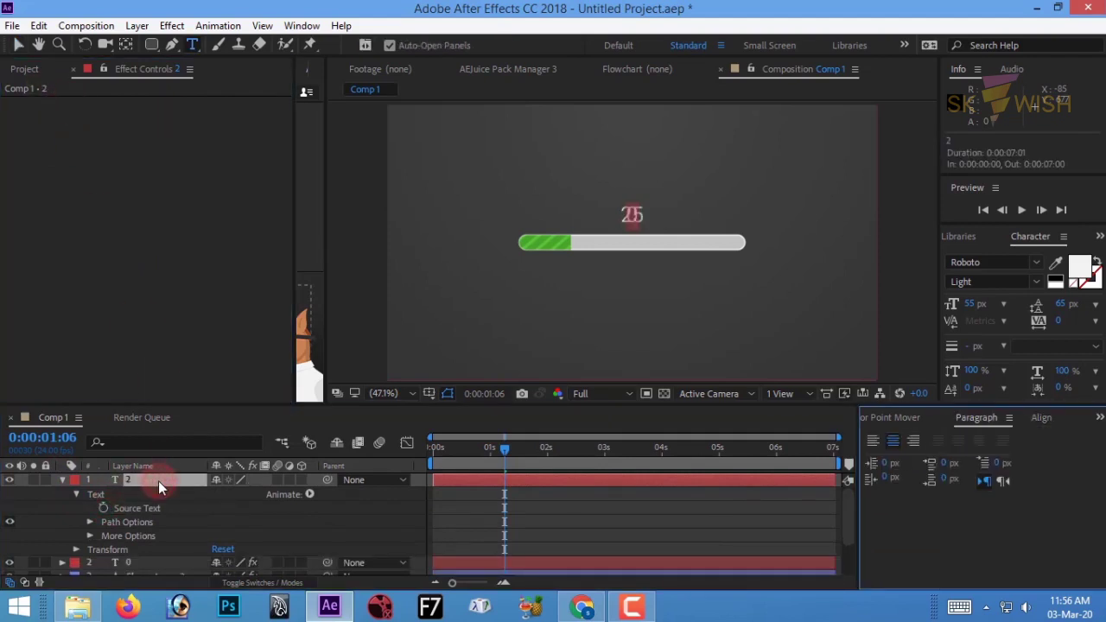
{"action": "type", "text": "%"}
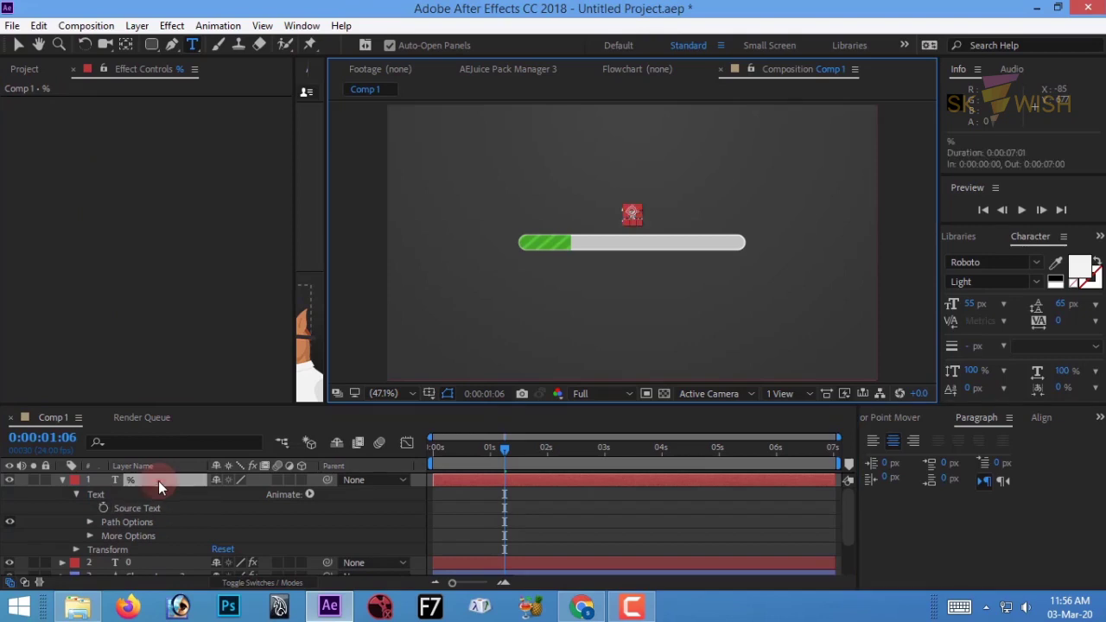
{"action": "key", "text": "Escape"}
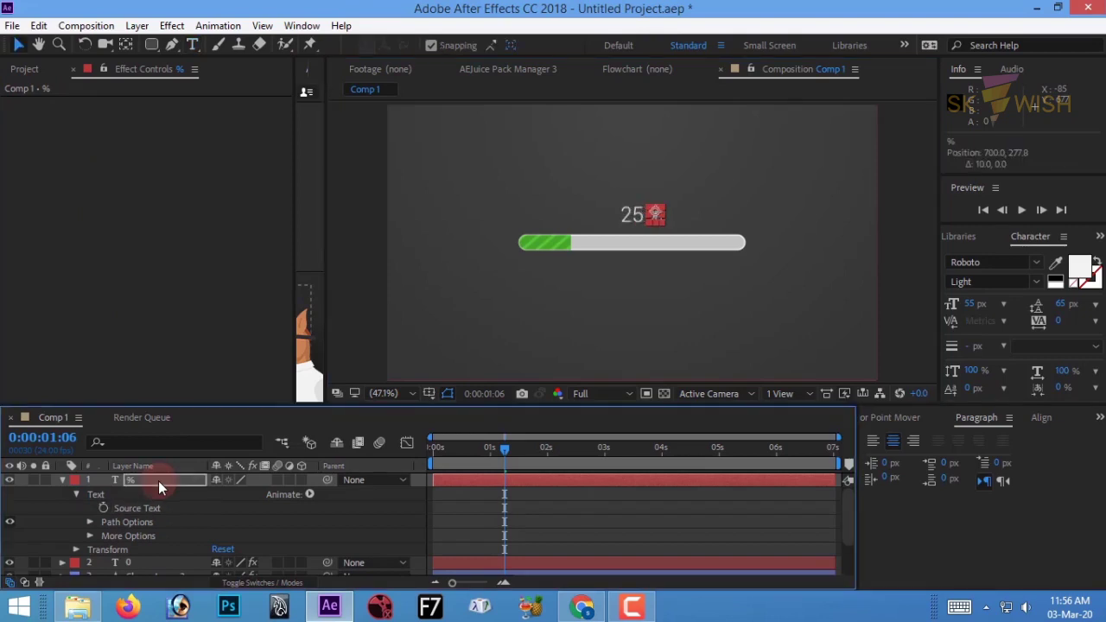
{"action": "left_click", "coordinate": [62, 480]}
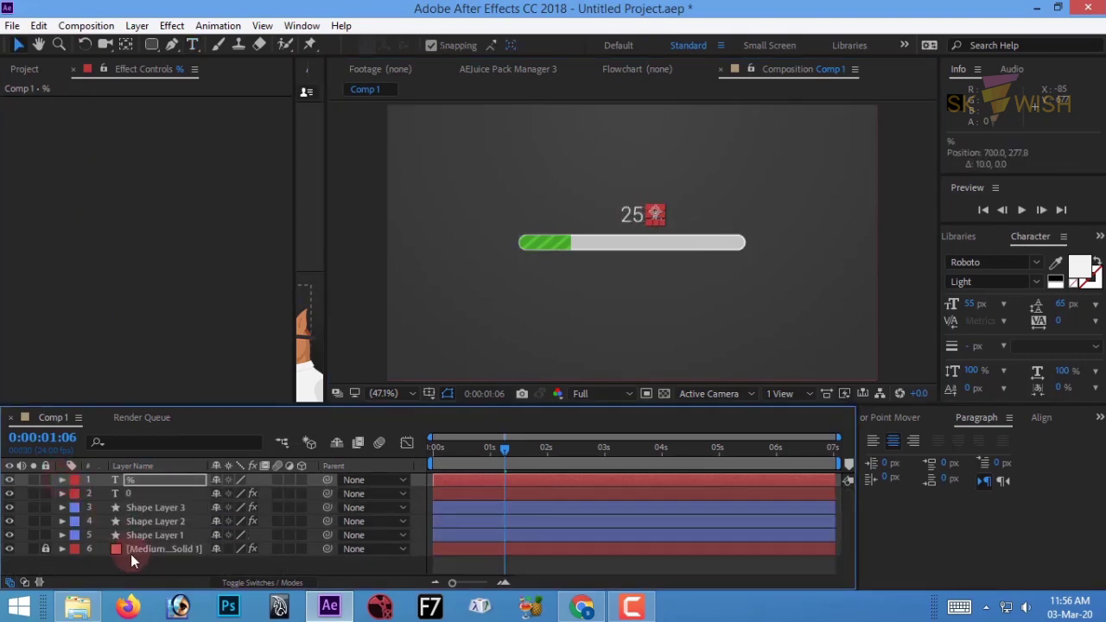
{"action": "left_click", "coordinate": [137, 558]}
{"action": "left_click", "coordinate": [676, 193]}
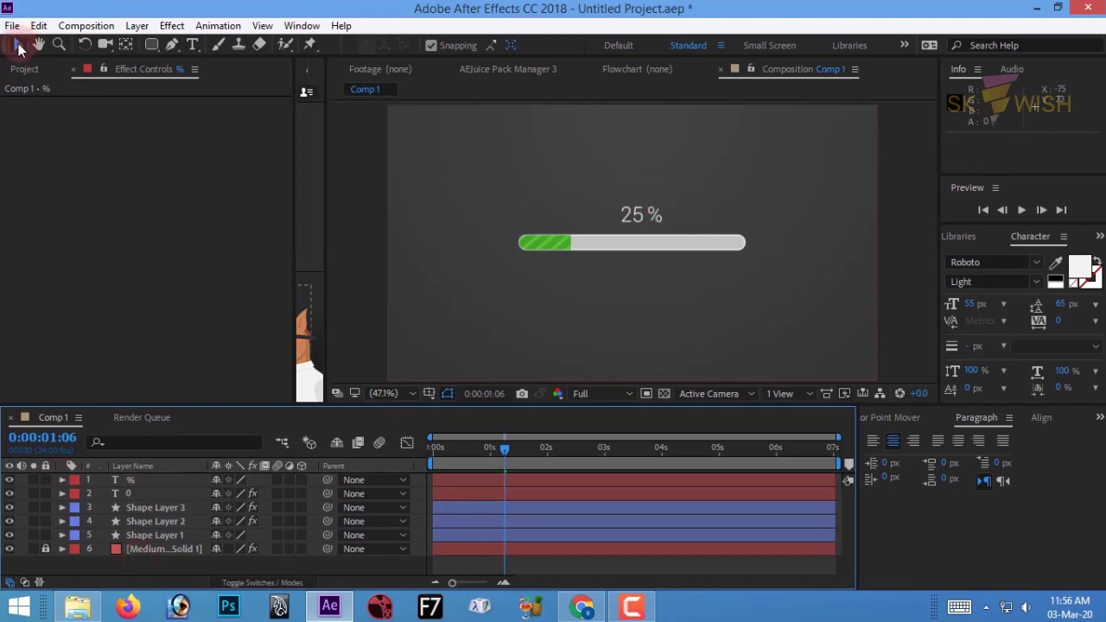
{"action": "left_click", "coordinate": [758, 164]}
Set the % text's font size to 50 px and nudge it left to an X position of 691.
{"action": "scroll", "coordinate": [677, 209], "scroll_direction": "up", "scroll_amount": 3}
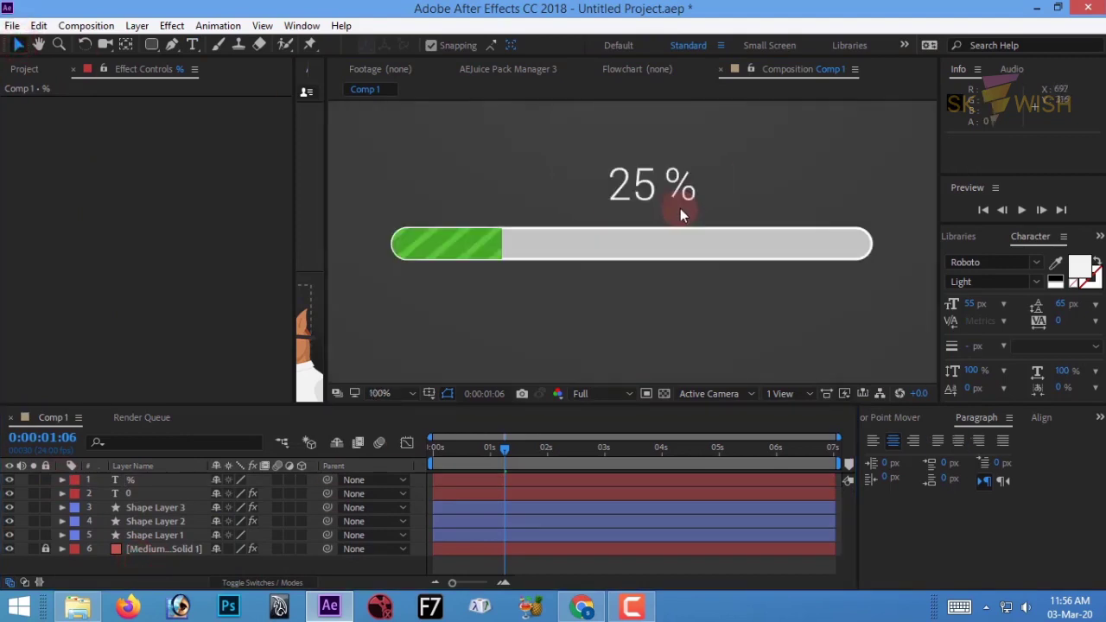
{"action": "left_click", "coordinate": [608, 262]}
{"action": "left_click", "coordinate": [970, 302]}
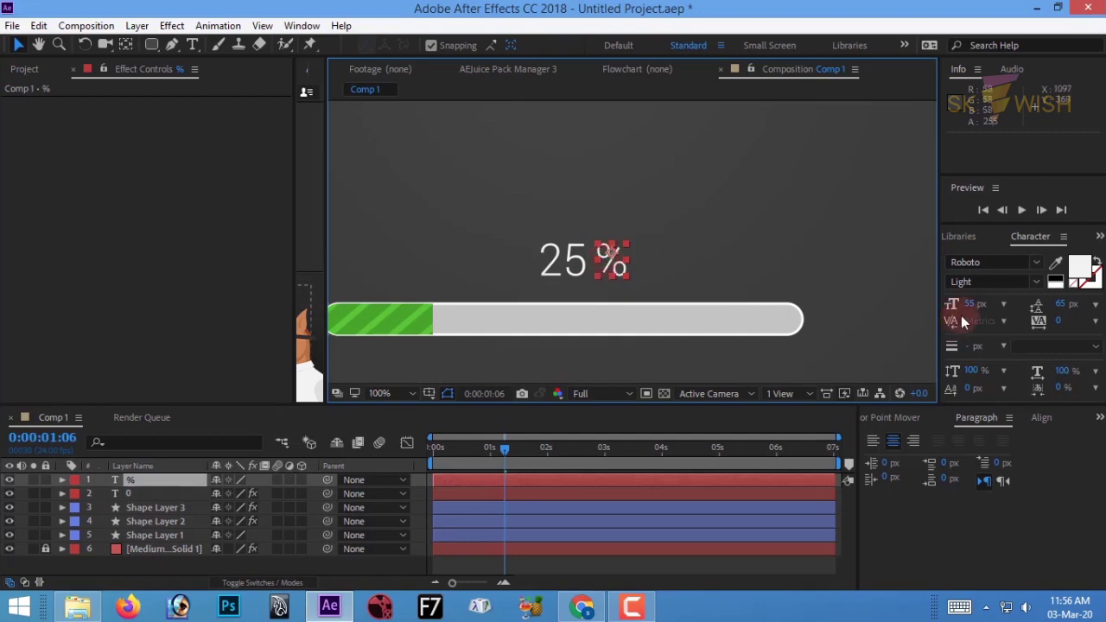
{"action": "type", "text": "50"}
{"action": "key", "text": "Return"}
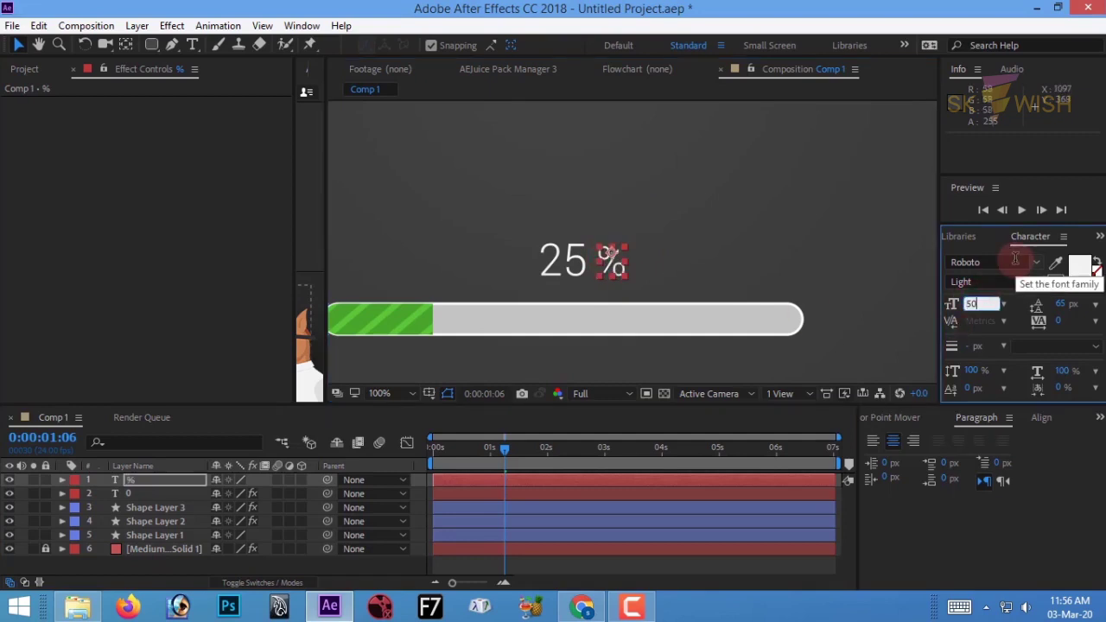
{"action": "left_click", "coordinate": [171, 563]}
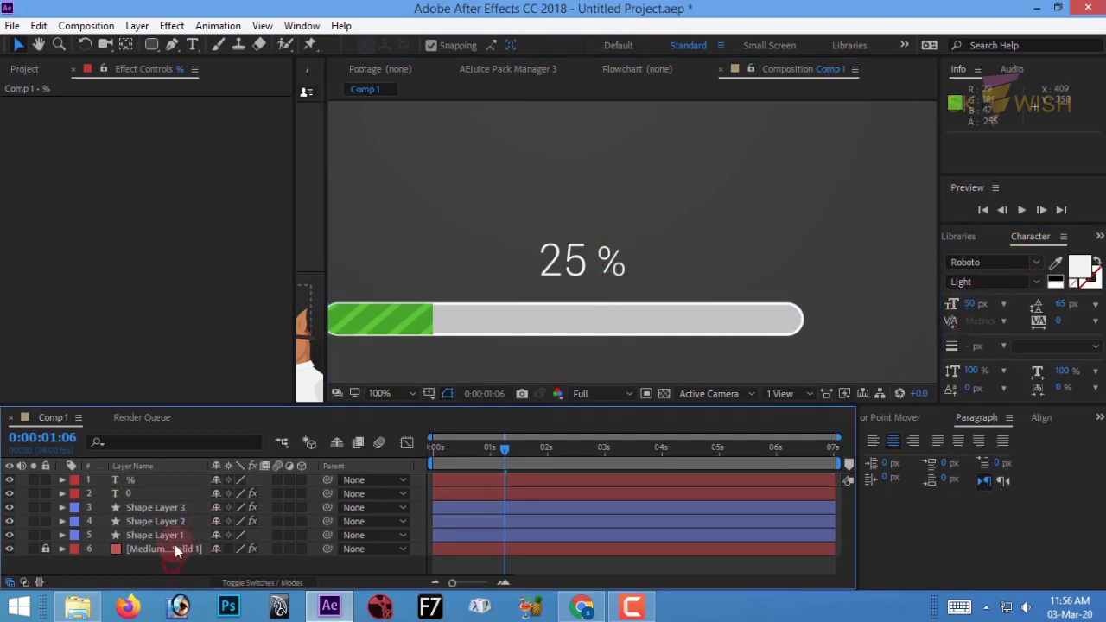
{"action": "left_click", "coordinate": [142, 481]}
{"action": "key", "text": "shift+Left"}
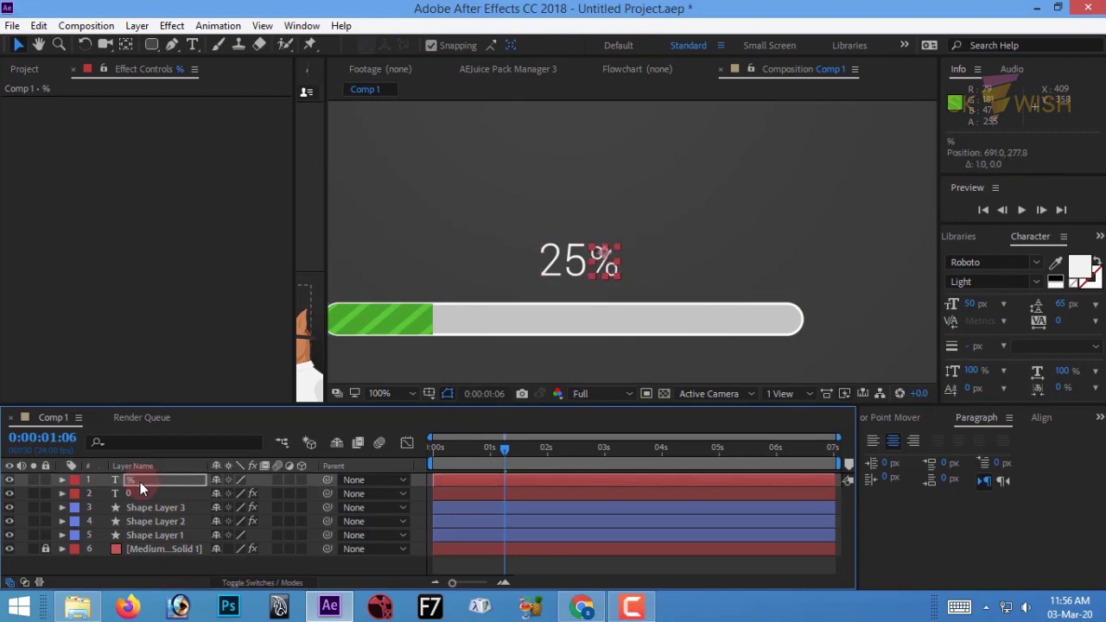
Start Position keyframes on the % layer at 0:00:00:11, the last frame with a single-digit number.
{"action": "key", "text": "Page_Up"}
{"action": "key", "text": "Page_Up"}
{"action": "key", "text": "Page_Up"}
{"action": "key", "text": "Page_Up"}
{"action": "key", "text": "Page_Up"}
{"action": "key", "text": "Page_Up"}
{"action": "key", "text": "Page_Up"}
{"action": "key", "text": "Page_Up"}
{"action": "key", "text": "Page_Up"}
{"action": "key", "text": "Page_Up"}
{"action": "key", "text": "Page_Up"}
{"action": "key", "text": "Page_Up"}
{"action": "key", "text": "Page_Up"}
{"action": "key", "text": "Page_Up"}
{"action": "key", "text": "Page_Up"}
{"action": "key", "text": "Page_Up"}
{"action": "key", "text": "Page_Up"}
{"action": "key", "text": "Page_Up"}
{"action": "key", "text": "Page_Up"}
{"action": "key", "text": "Page_Up"}
{"action": "key", "text": "Page_Down"}
{"action": "key", "text": "Page_Down"}
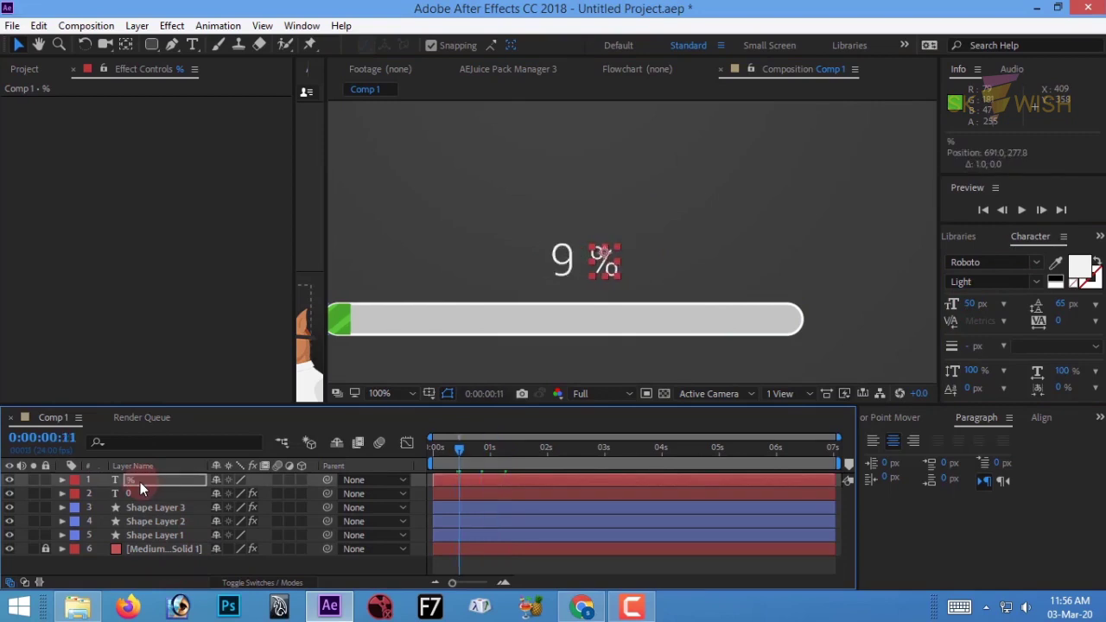
{"action": "key", "text": "Page_Up"}
{"action": "key", "text": "p"}
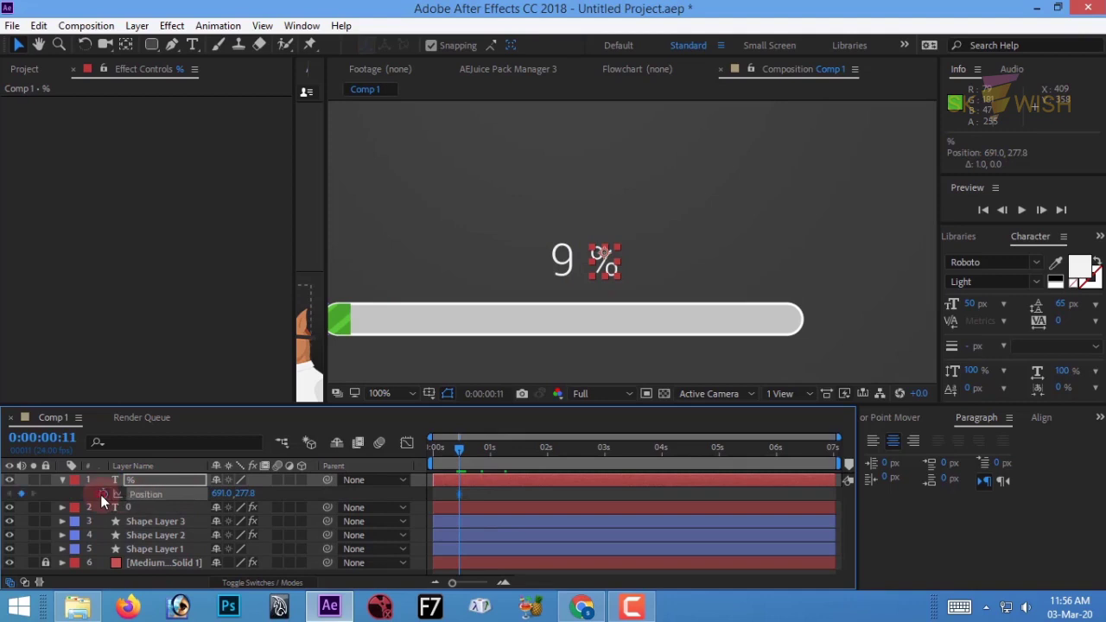
At 0:00:00:12, nudge the % text right to an X position of 694 to clear the two-digit number.
{"action": "key", "text": "Page_Down"}
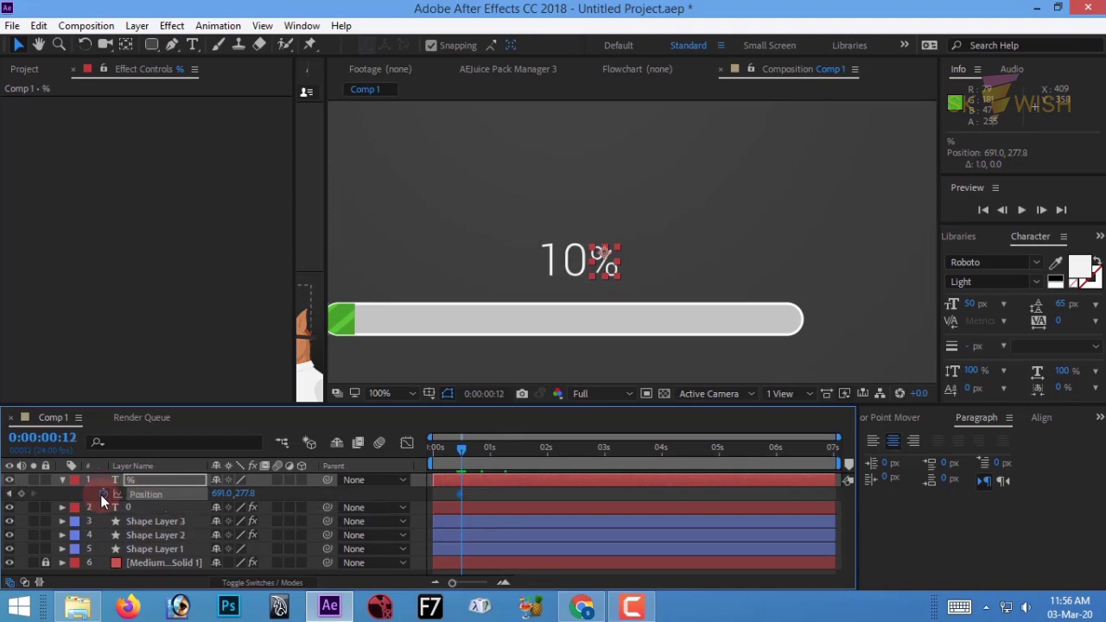
{"action": "key", "text": "Right"}
{"action": "key", "text": "Right"}
{"action": "key", "text": "Right"}
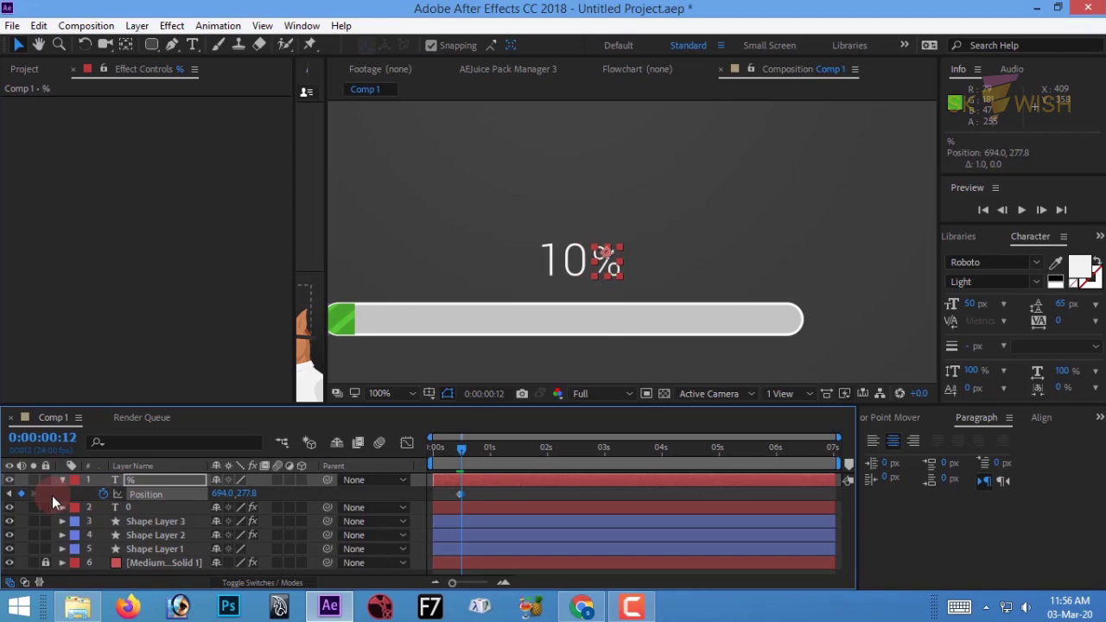
At 0:00:00:11, nudge the % text left to an X position of 678, closer to the single digit.
{"action": "key", "text": "Page_Up"}
{"action": "key", "text": "shift+Left"}
{"action": "key", "text": "Left"}
{"action": "key", "text": "Left"}
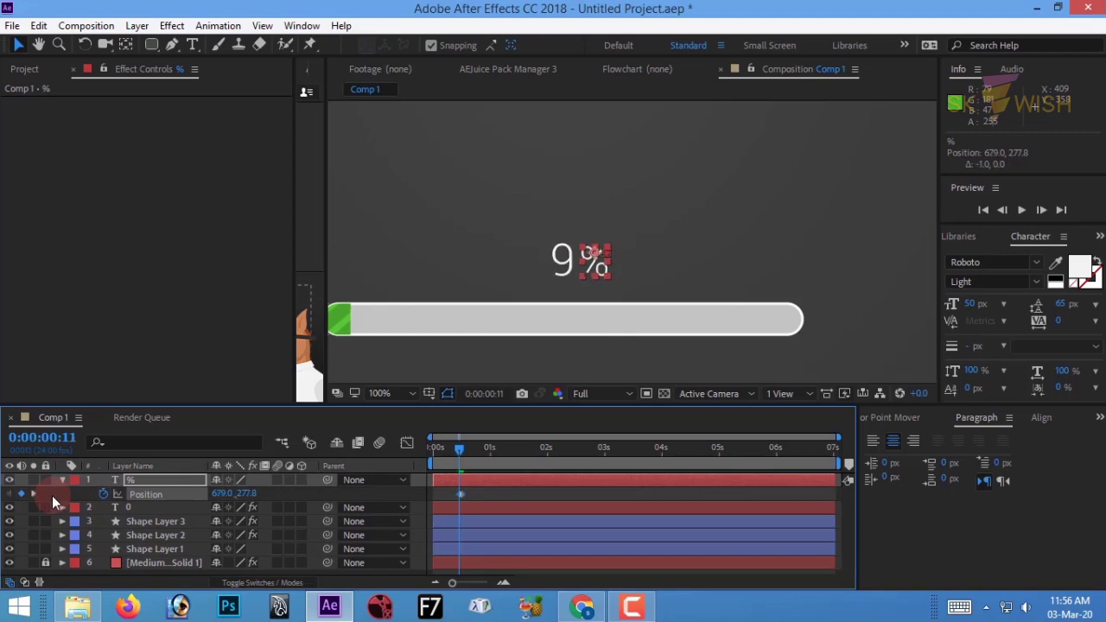
{"action": "key", "text": "Left"}
Step through the frames around the change from one to two digits to check the % sign's spacing.
{"action": "key", "text": "Page_Up"}
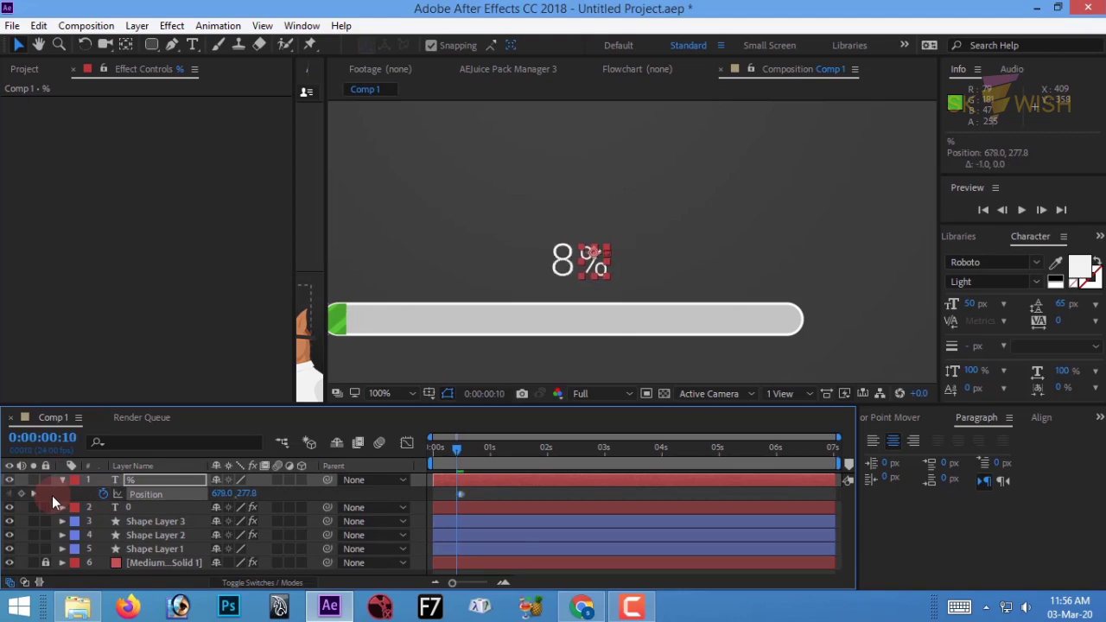
{"action": "key", "text": "Page_Down"}
{"action": "key", "text": "Page_Down"}
{"action": "key", "text": "Page_Down"}
{"action": "key", "text": "Page_Down"}
{"action": "key", "text": "Page_Down"}
{"action": "key", "text": "Page_Down"}
{"action": "key", "text": "Page_Down"}
{"action": "key", "text": "Page_Down"}
{"action": "key", "text": "Page_Down"}
{"action": "key", "text": "Page_Down"}
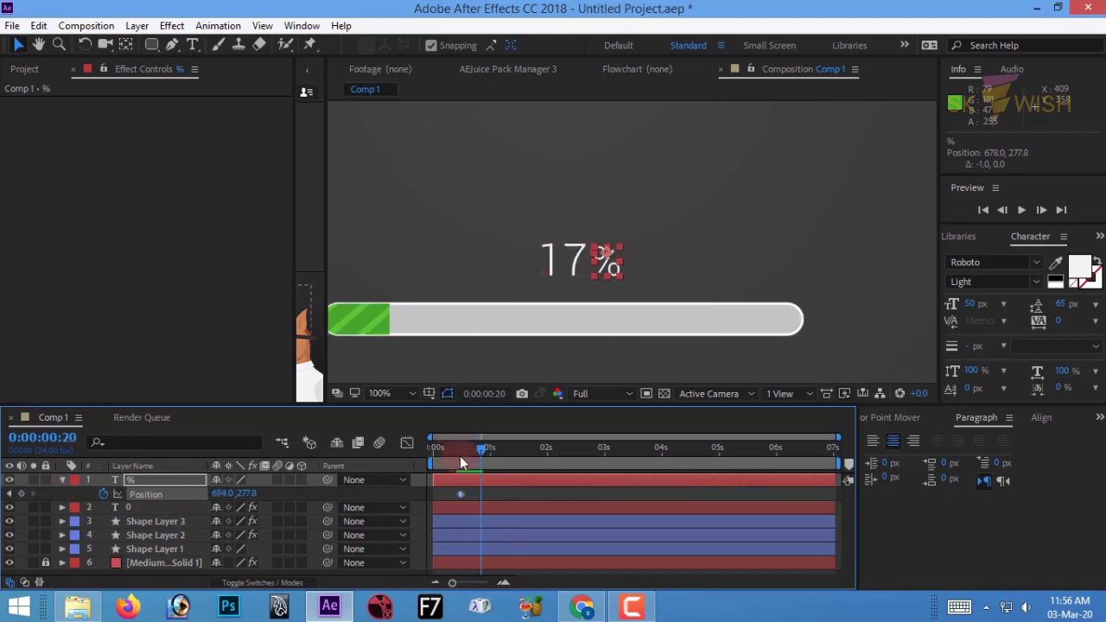
Add a Position keyframe to the % layer at 0:00:04:23, the last frame before the number reaches 100.
{"action": "left_click_drag", "start_coordinate": [481, 449], "coordinate": [713, 459]}
{"action": "key", "text": "Page_Down"}
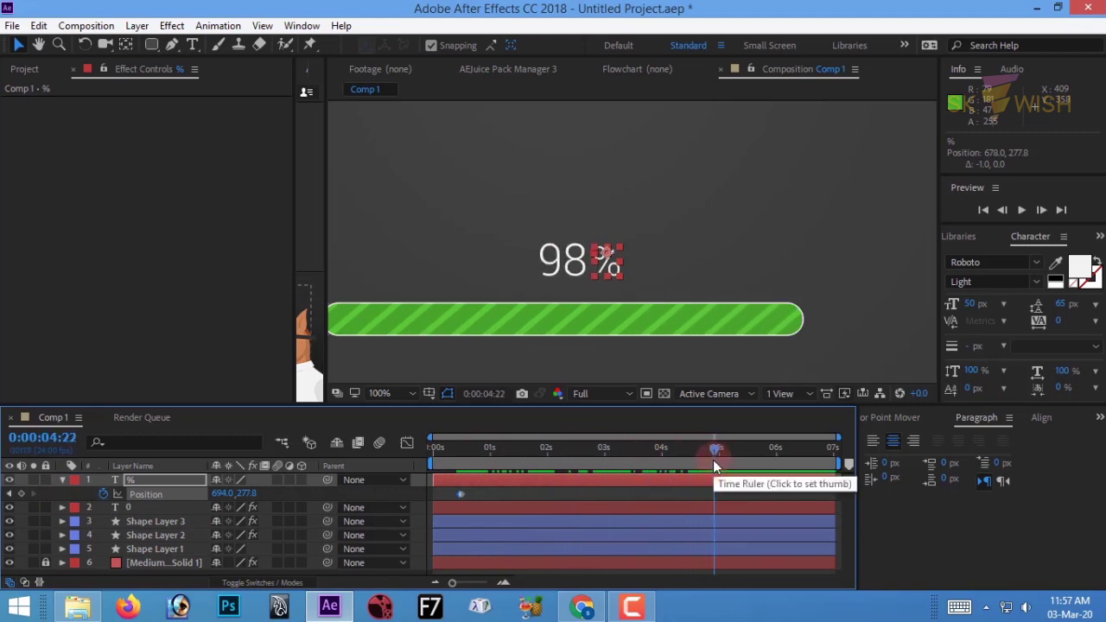
{"action": "key", "text": "Page_Down"}
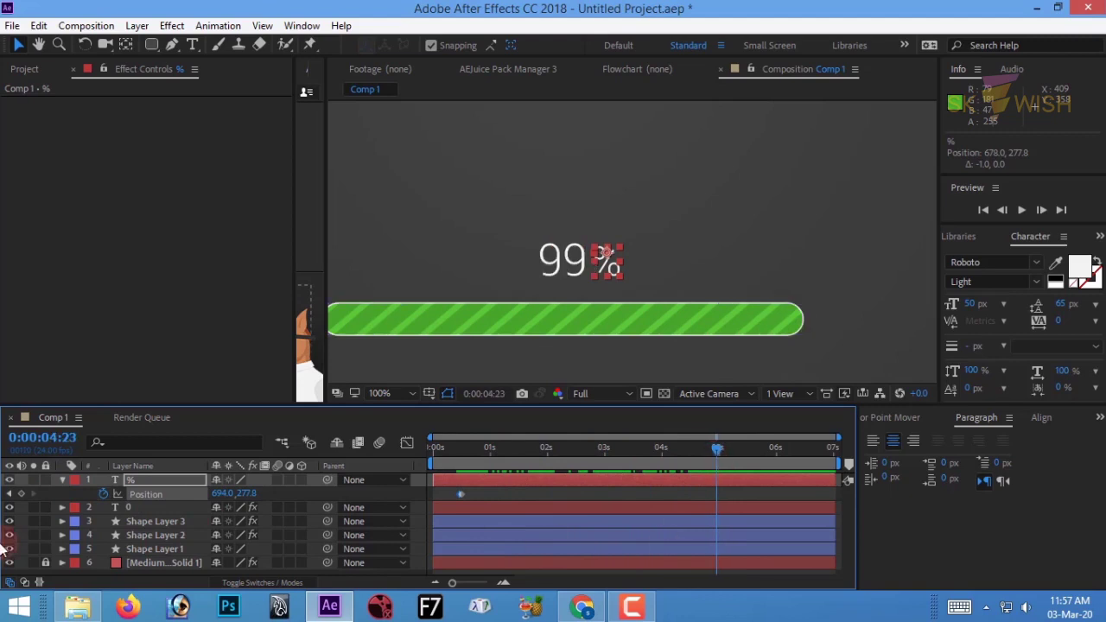
{"action": "left_click", "coordinate": [21, 493]}
At 0:00:05:00, nudge the % text right to an X position of 708 to clear the three-digit number, then deselect it.
{"action": "key", "text": "Page_Down"}
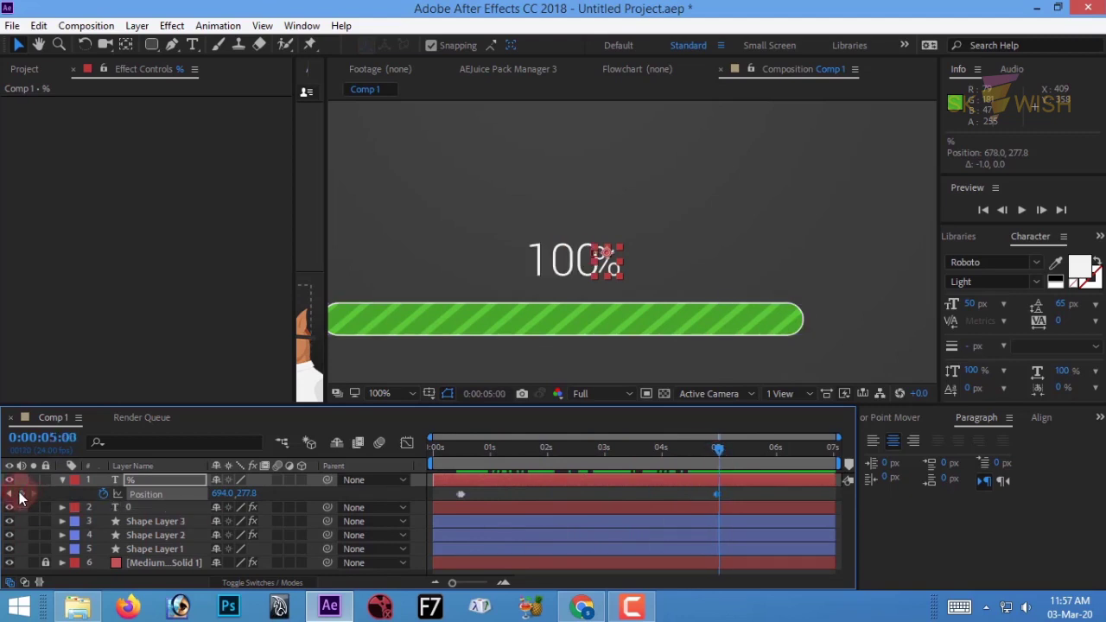
{"action": "key", "text": "Right"}
{"action": "key", "text": "Right"}
{"action": "key", "text": "Right"}
{"action": "key", "text": "Right"}
{"action": "key", "text": "Right"}
{"action": "key", "text": "Right"}
{"action": "key", "text": "Right"}
{"action": "key", "text": "Right"}
{"action": "key", "text": "Right"}
{"action": "key", "text": "Right"}
{"action": "key", "text": "Right"}
{"action": "key", "text": "Right"}
{"action": "key", "text": "Right"}
{"action": "key", "text": "Right"}
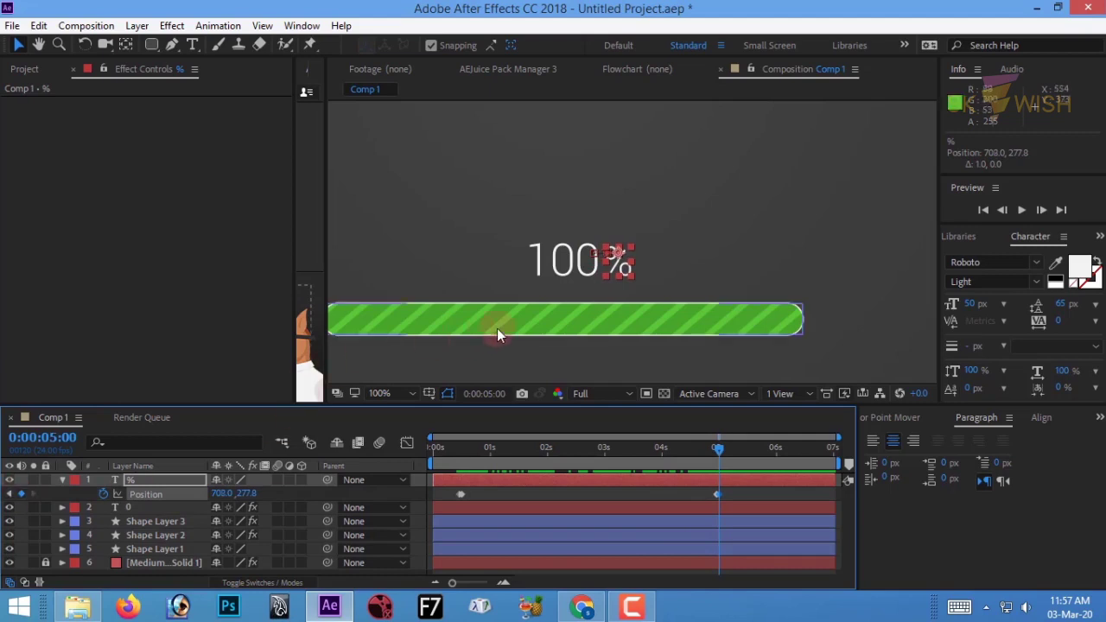
{"action": "key", "text": "comma"}
{"action": "key", "text": "comma"}
{"action": "left_click", "coordinate": [918, 199]}
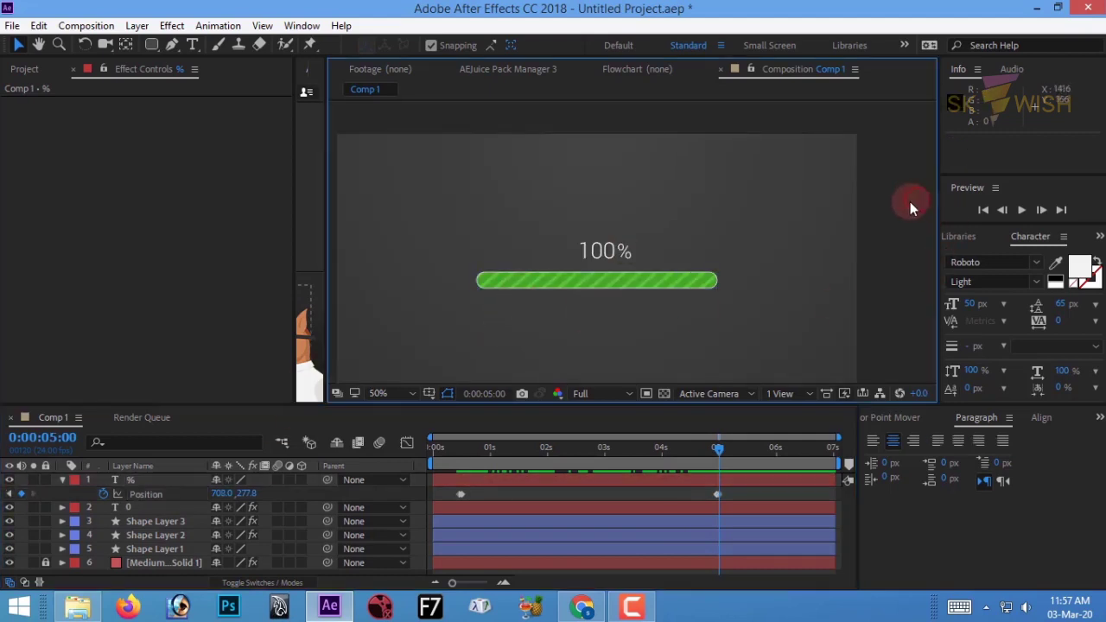
Move the playhead back to 0:00:03:20, collapse the % layer's properties and parent the % layer to the 0 number layer.
{"action": "left_click", "coordinate": [716, 450]}
{"action": "left_click_drag", "start_coordinate": [714, 447], "coordinate": [653, 450]}
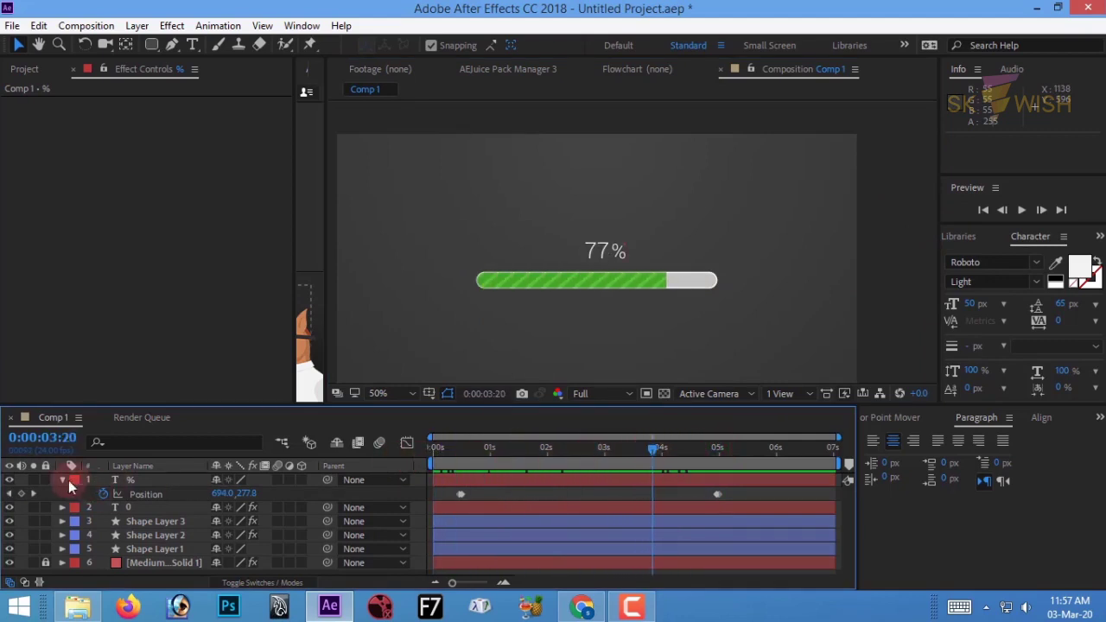
{"action": "left_click", "coordinate": [63, 480]}
{"action": "left_click", "coordinate": [139, 482]}
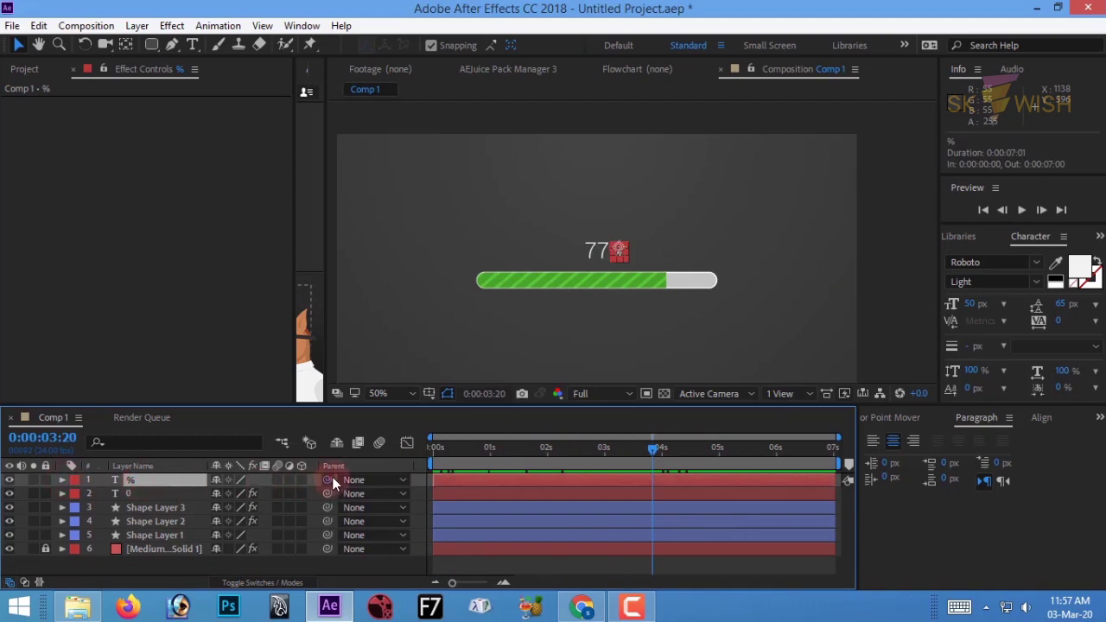
{"action": "left_click_drag", "start_coordinate": [333, 481], "coordinate": [178, 496]}
Nudge the number text left to an X position of 630, fit the composition in view and deselect the layer.
{"action": "left_click", "coordinate": [156, 497]}
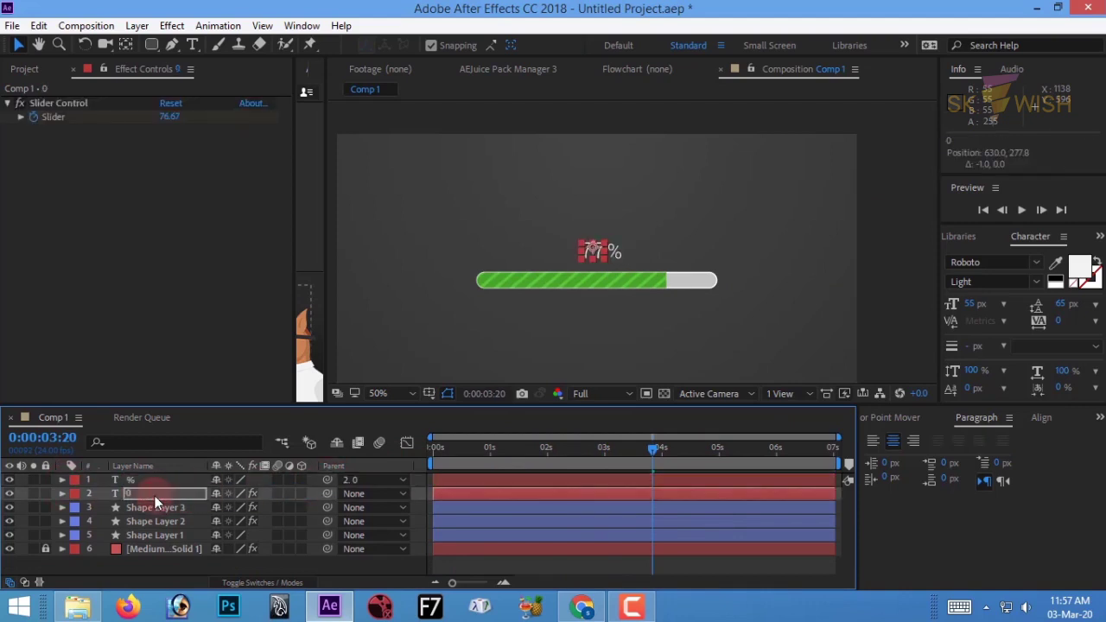
{"action": "key", "text": "shift+slash"}
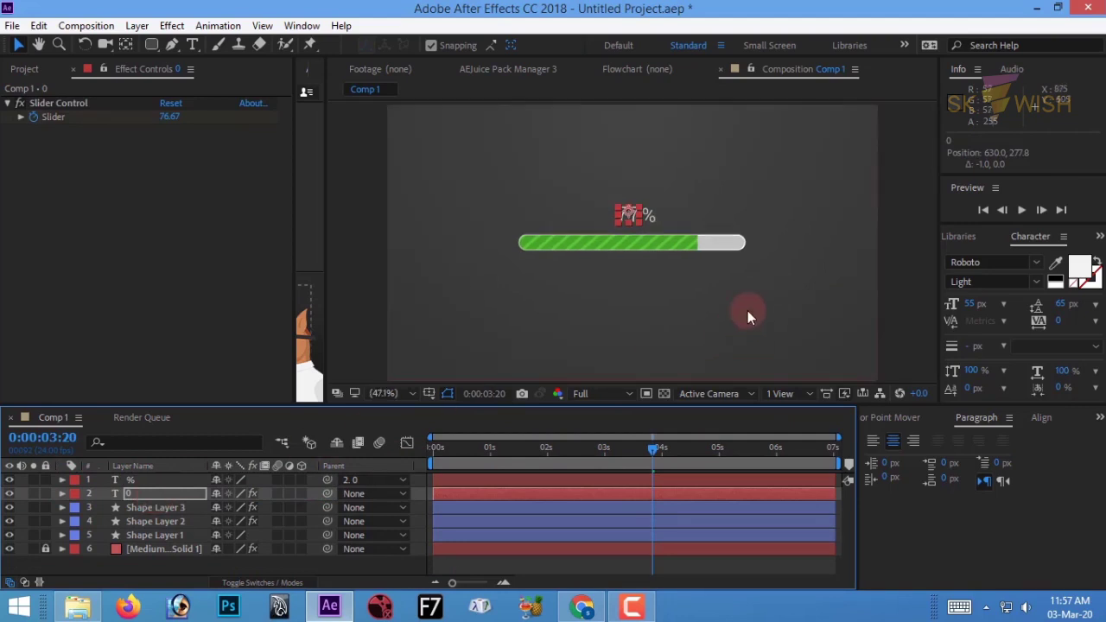
{"action": "left_click", "coordinate": [913, 204]}
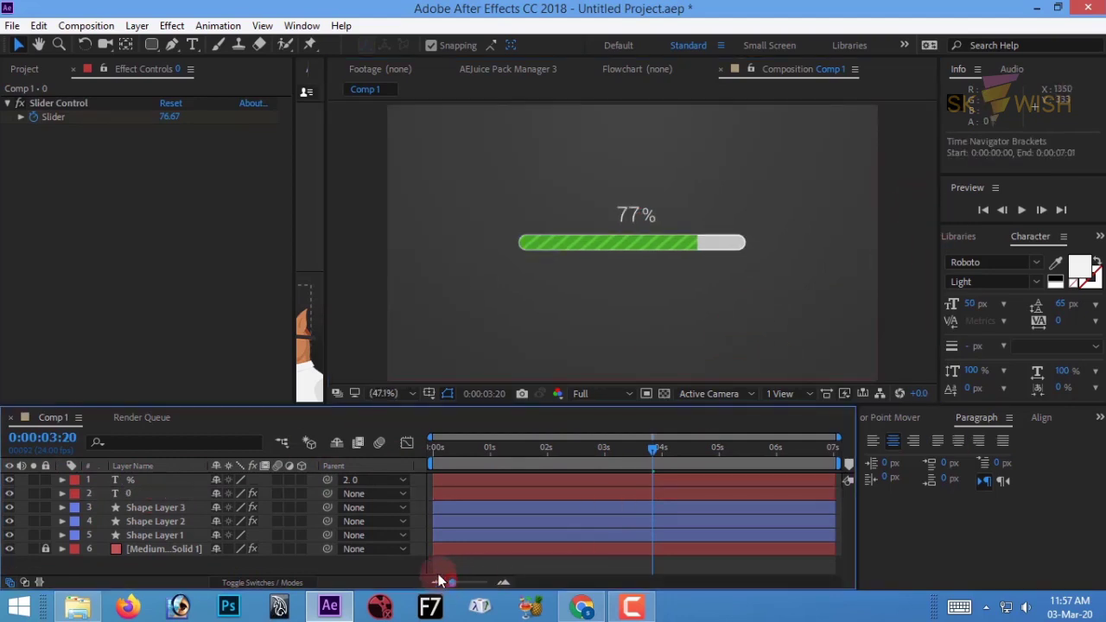
Scrub through the timeline and play the animation to check the bar together with the percentage counter.
{"action": "left_click", "coordinate": [473, 449]}
{"action": "left_click_drag", "start_coordinate": [471, 452], "coordinate": [755, 457]}
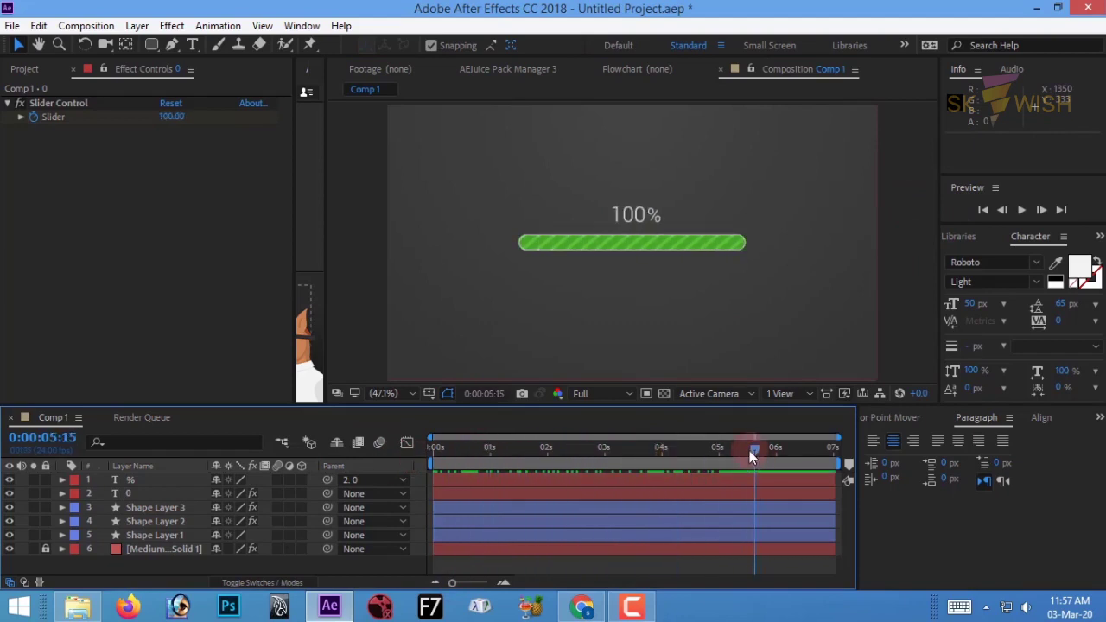
{"action": "key", "text": "space"}
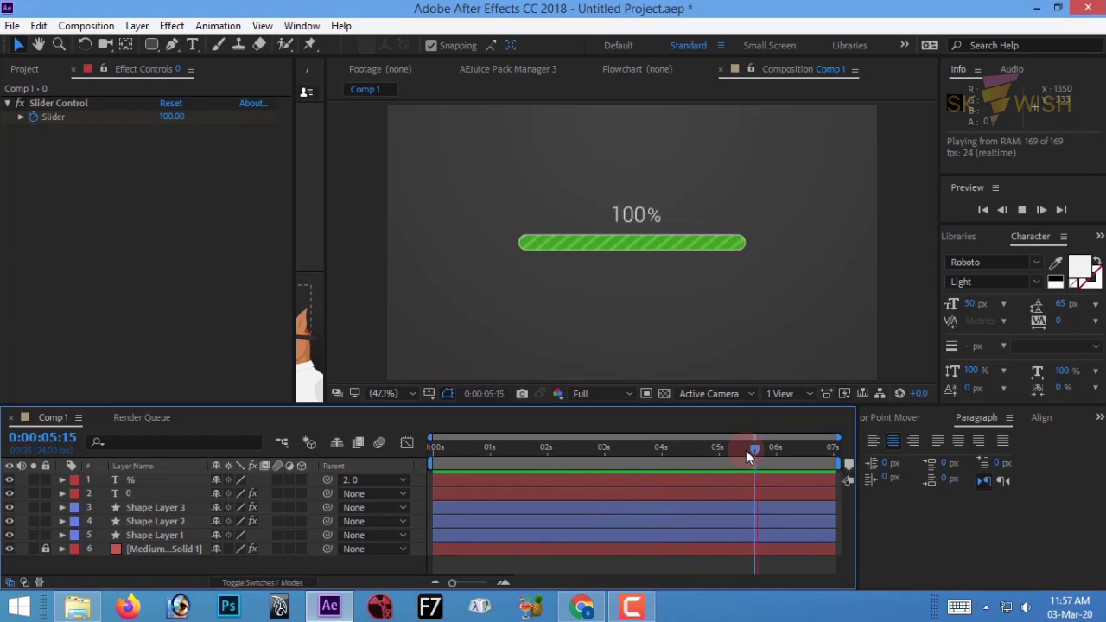
Pre-compose the two text layers and three shape layers into a new composition named BAR1.
{"action": "left_click", "coordinate": [152, 476]}
{"action": "left_click", "coordinate": [156, 527], "text": "shift"}
{"action": "left_click", "coordinate": [154, 534], "text": "shift"}
{"action": "right_click", "coordinate": [154, 533]}
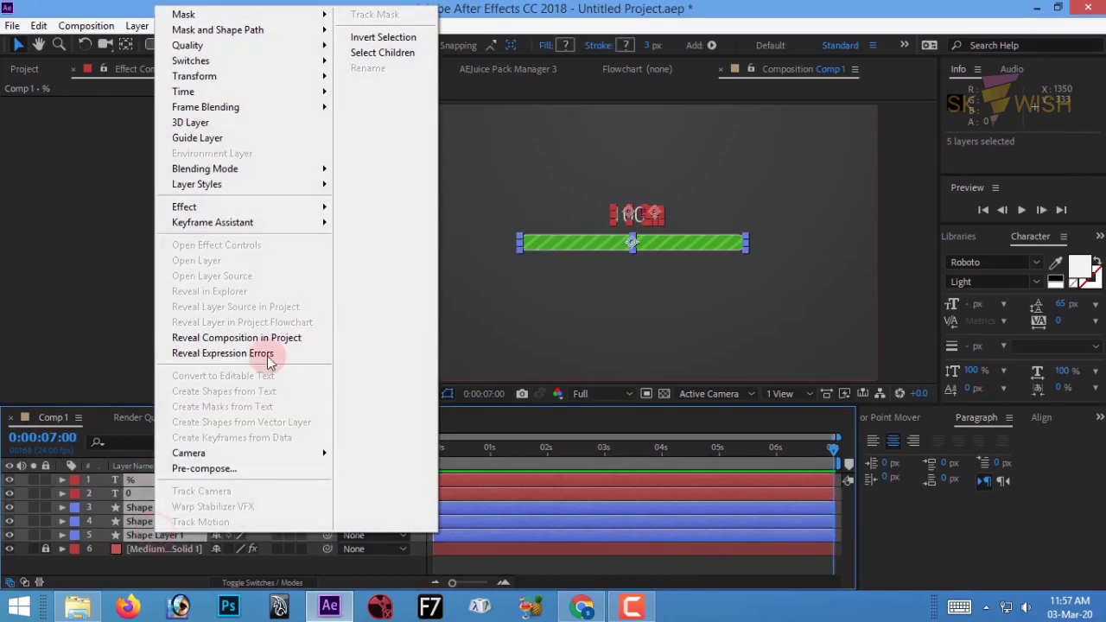
{"action": "left_click", "coordinate": [206, 468]}
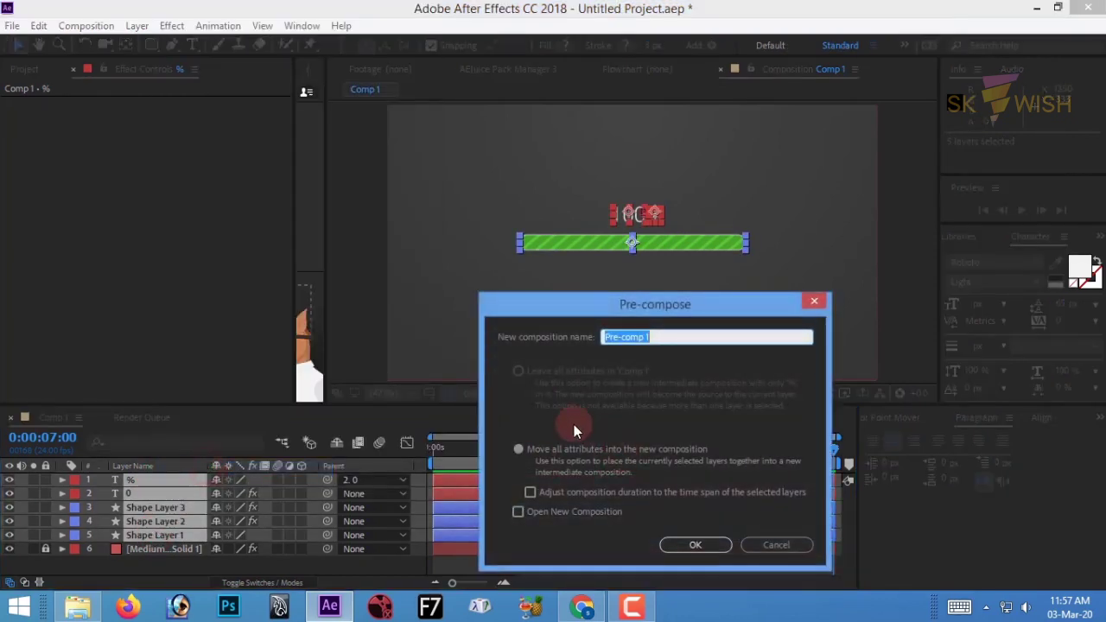
{"action": "type", "text": "R1"}
{"action": "key", "text": "Return"}
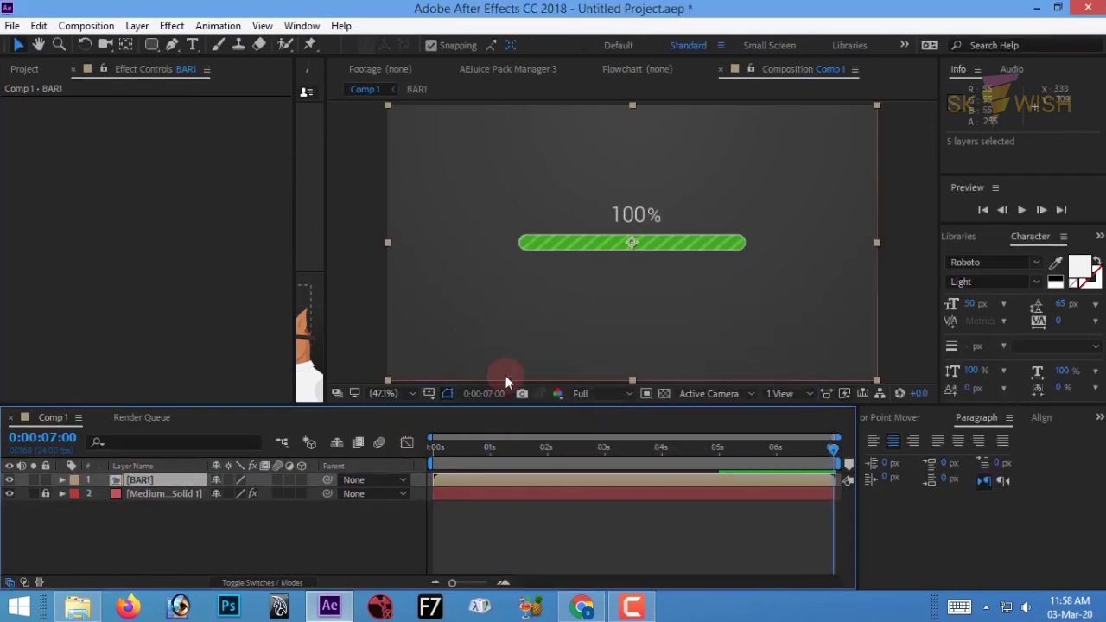
Duplicate the BAR1 composition in the project.
{"action": "left_click", "coordinate": [152, 493]}
{"action": "left_click", "coordinate": [24, 68]}
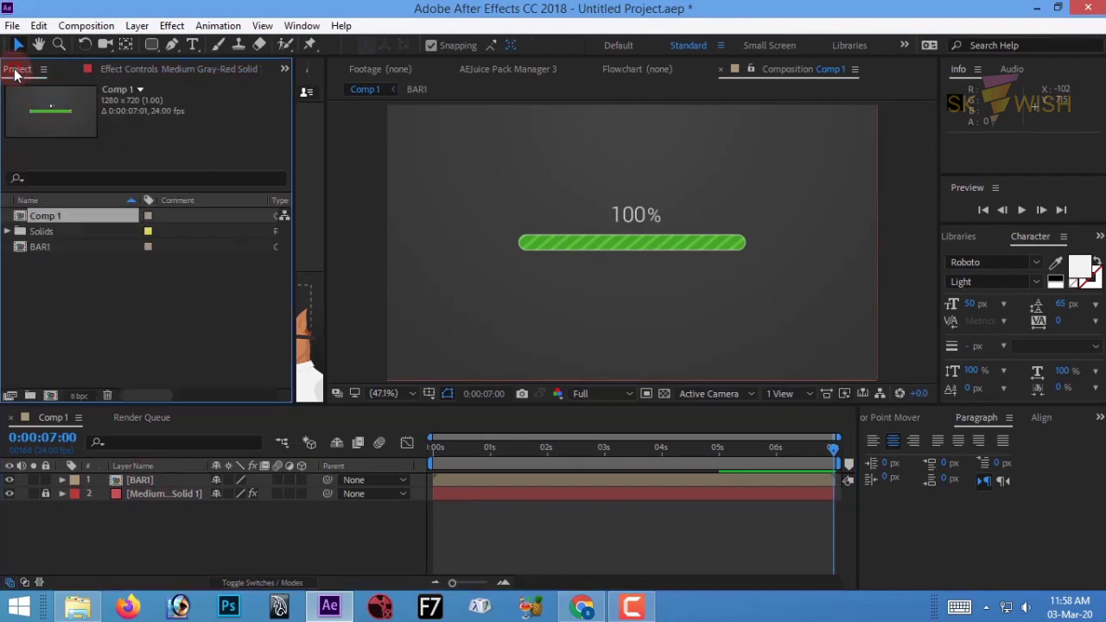
{"action": "left_click", "coordinate": [88, 268]}
{"action": "left_click", "coordinate": [45, 217]}
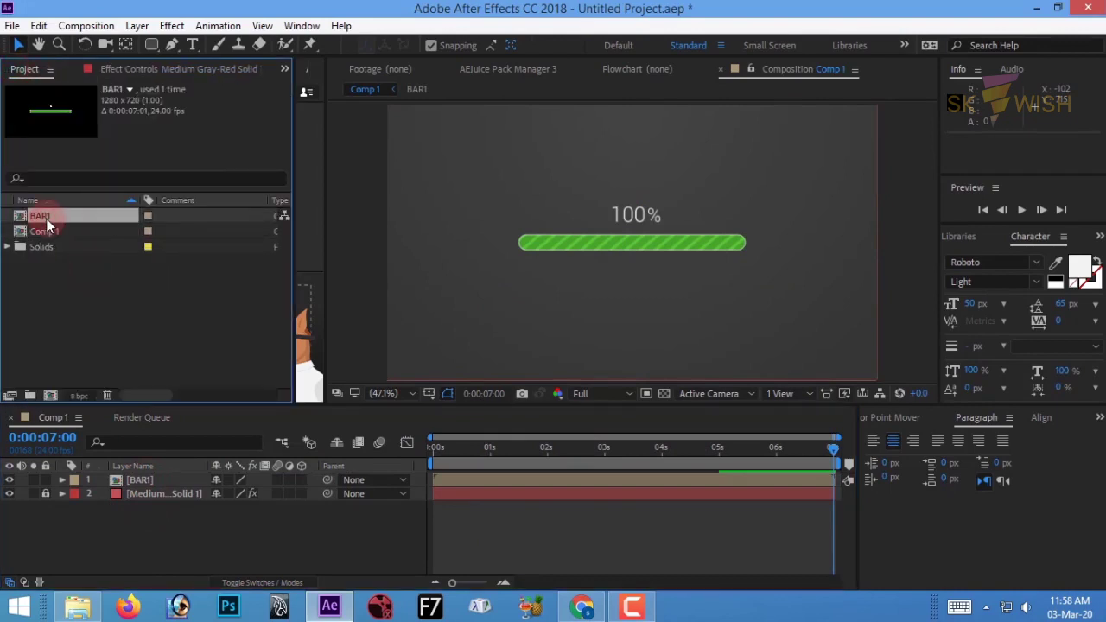
{"action": "key", "text": "ctrl+d"}
Add the BAR2 composition to Comp 1 above the BAR1 layer and move it down to a Y position of 500.
{"action": "left_click", "coordinate": [48, 246]}
{"action": "left_click", "coordinate": [51, 229]}
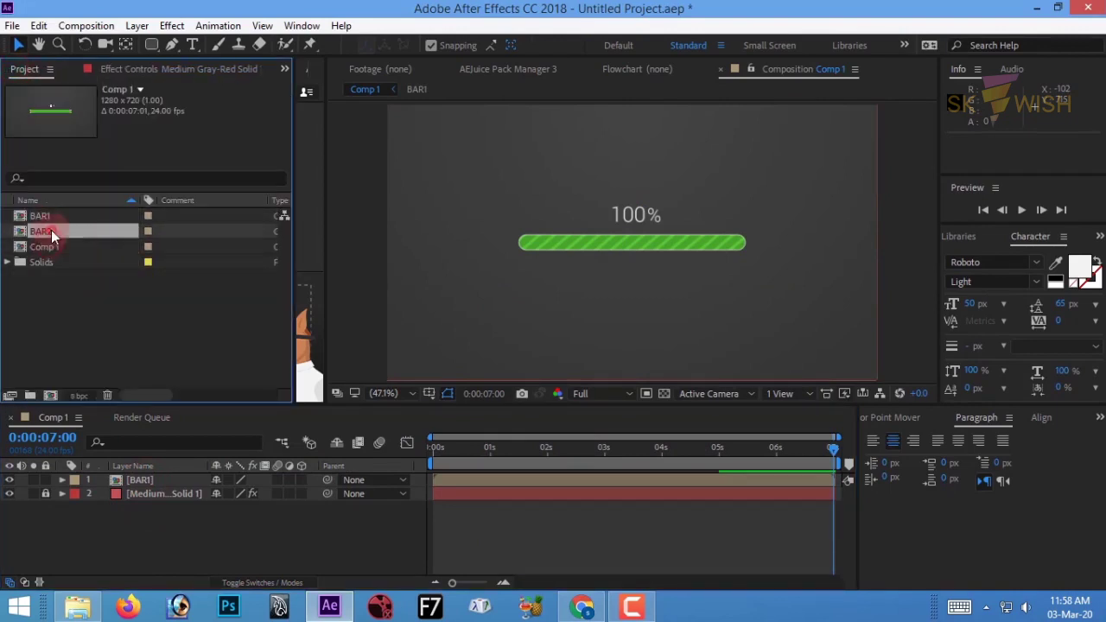
{"action": "left_click_drag", "start_coordinate": [51, 230], "coordinate": [141, 480]}
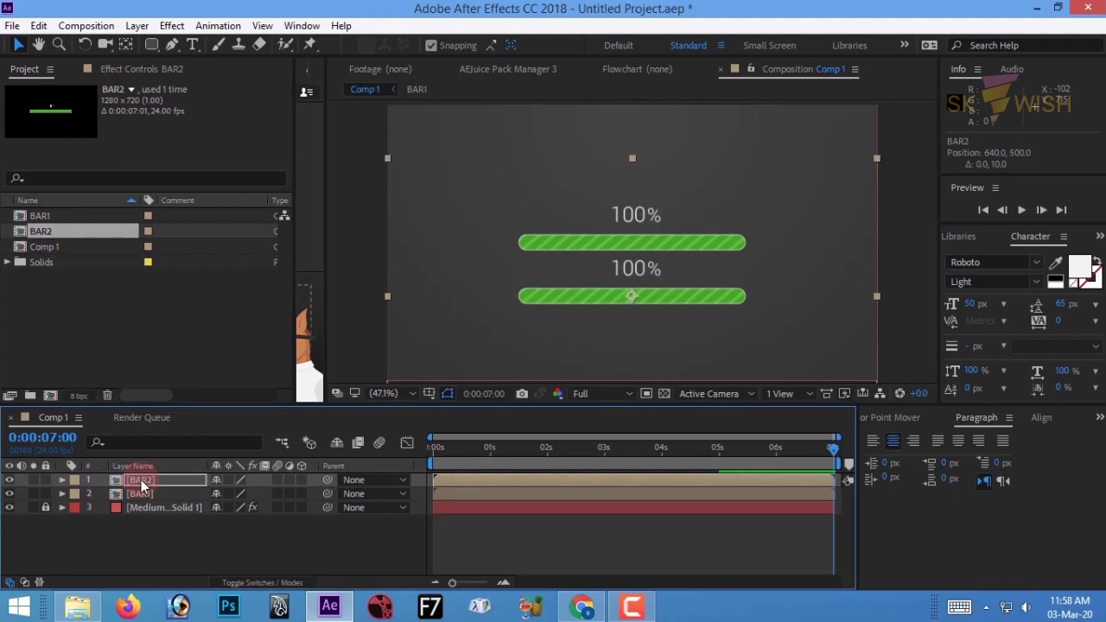
Nudge the BAR1 layer up by 100 px to separate the two loading bars.
{"action": "left_click", "coordinate": [145, 492]}
{"action": "key", "text": "shift+Up"}
{"action": "key", "text": "shift+Up"}
{"action": "key", "text": "shift+Up"}
{"action": "key", "text": "shift+Up"}
{"action": "key", "text": "shift+Up"}
{"action": "key", "text": "shift+Up"}
{"action": "key", "text": "shift+Up"}
{"action": "key", "text": "shift+Up"}
{"action": "key", "text": "shift+Up"}
{"action": "key", "text": "shift+Up"}
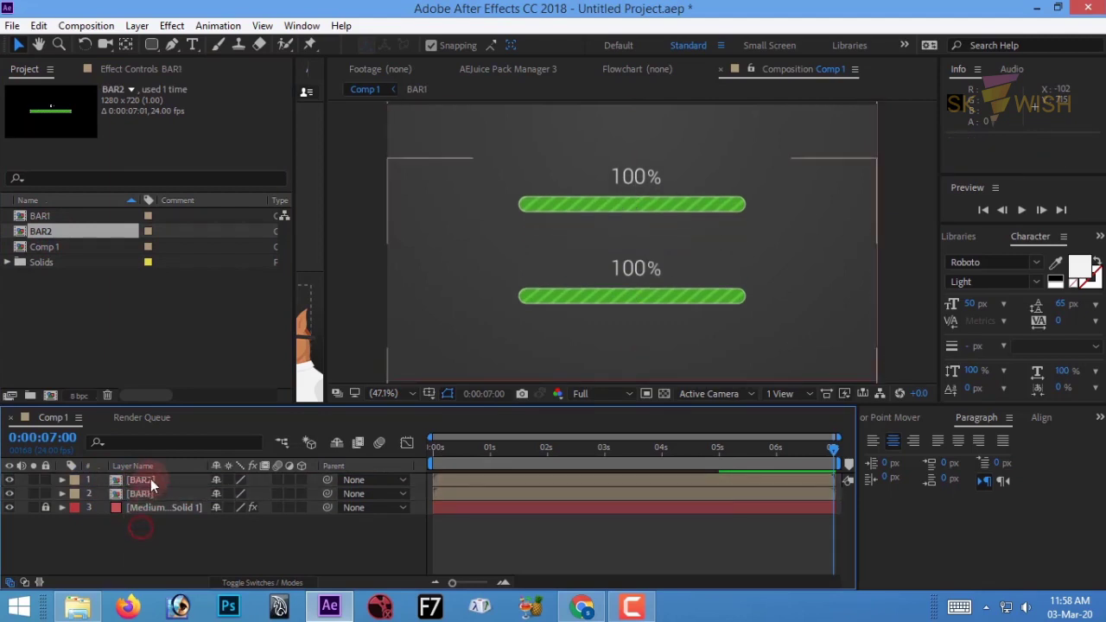
Open the BAR2 composition, hide the stripes on Shape Layer 3 and select the bar fill on Shape Layer 2.
{"action": "double_click", "coordinate": [150, 479]}
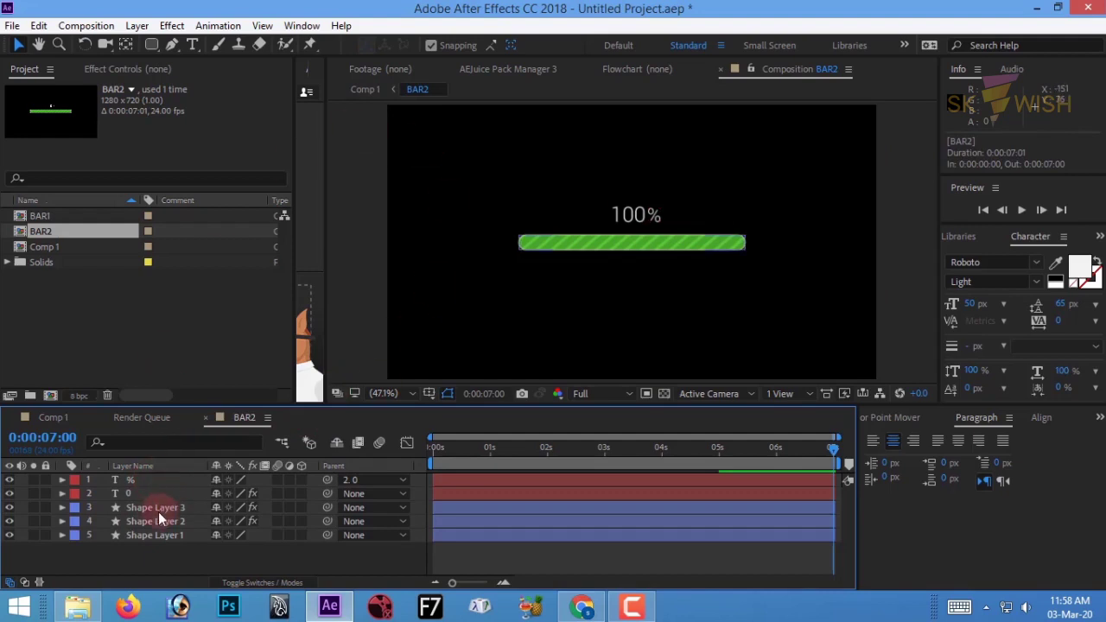
{"action": "left_click", "coordinate": [156, 509]}
{"action": "left_click", "coordinate": [155, 521]}
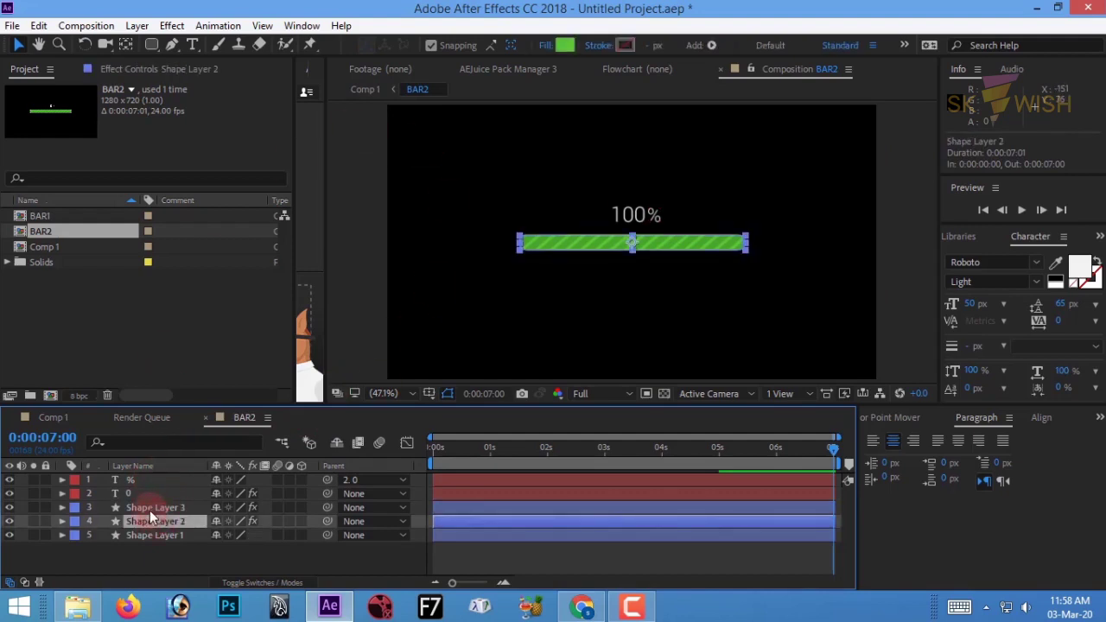
{"action": "left_click", "coordinate": [8, 508]}
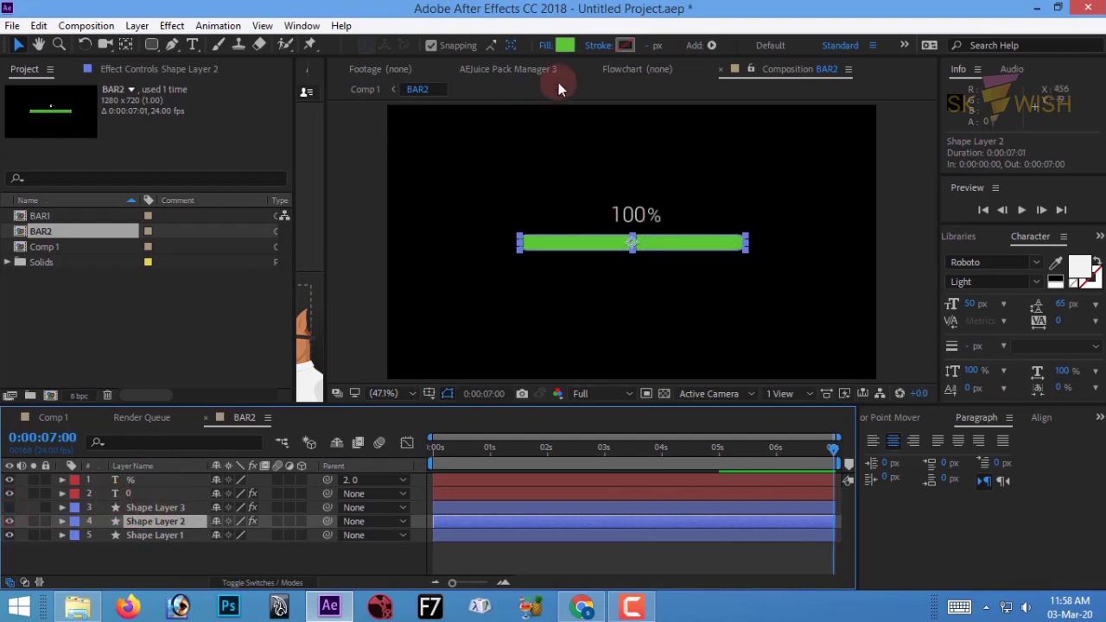
Set Shape Layer 2's fill color to blue, hex 2D81B6.
{"action": "left_click", "coordinate": [564, 45]}
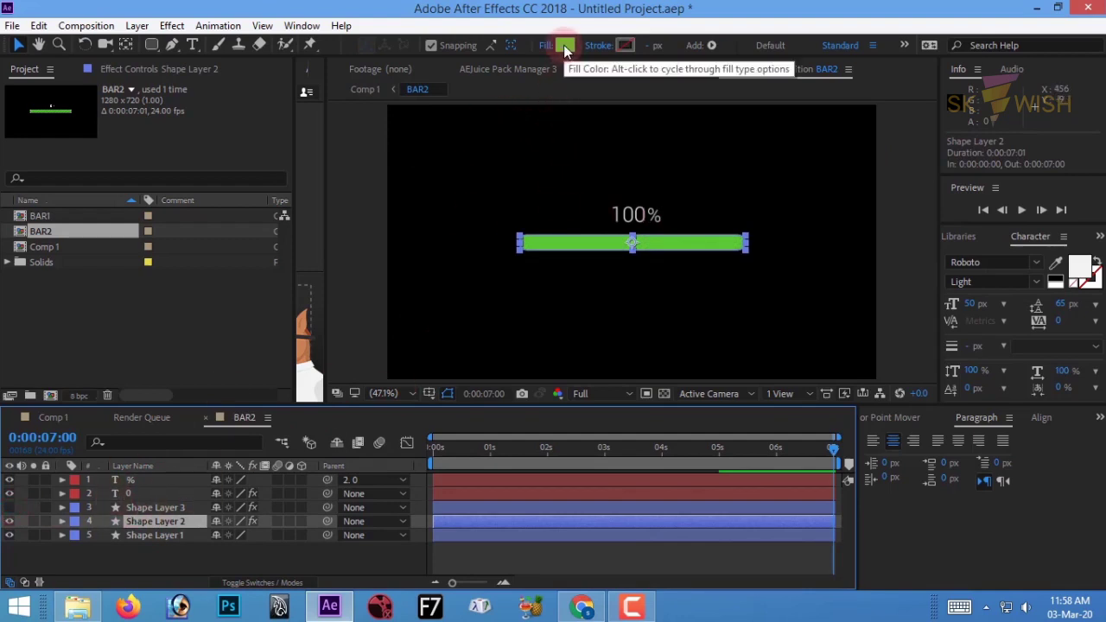
{"action": "left_click", "coordinate": [566, 47]}
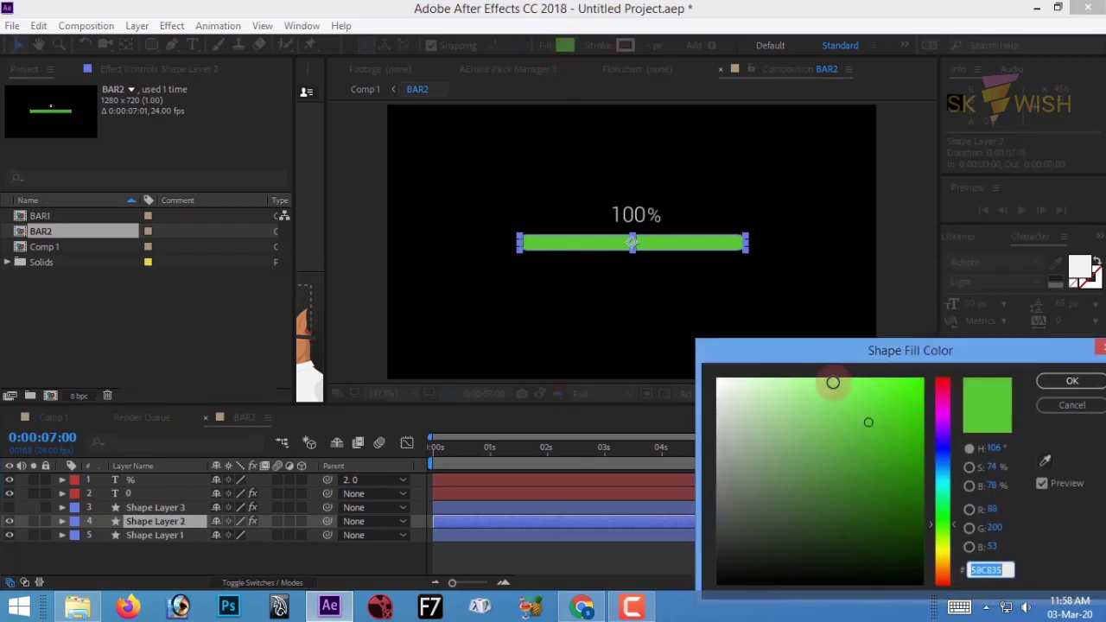
{"action": "type", "text": "2"}
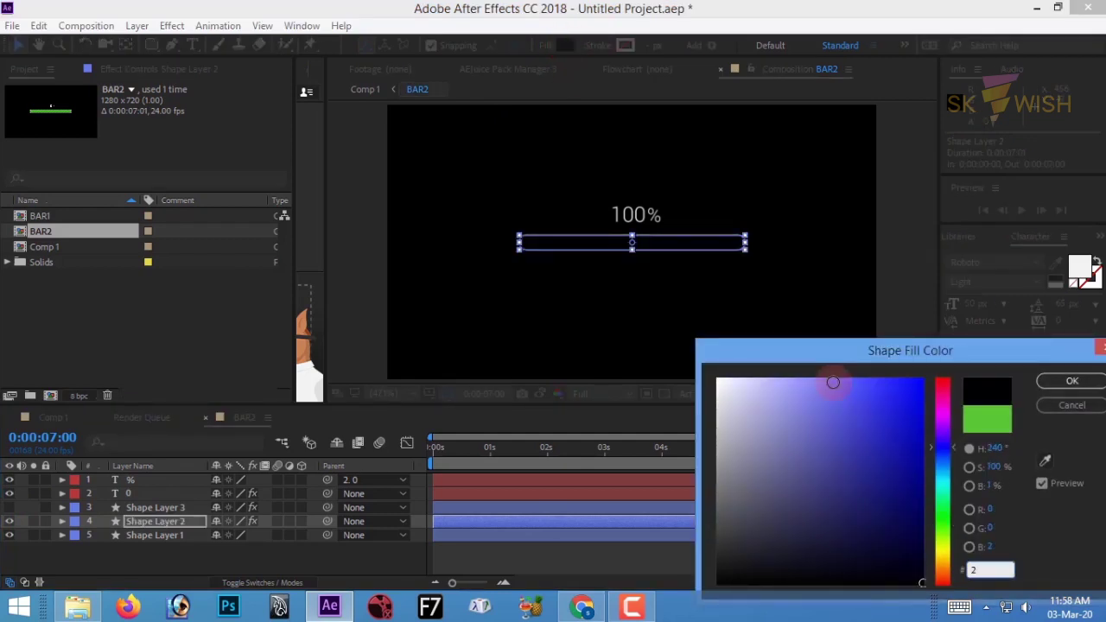
{"action": "type", "text": "D81"}
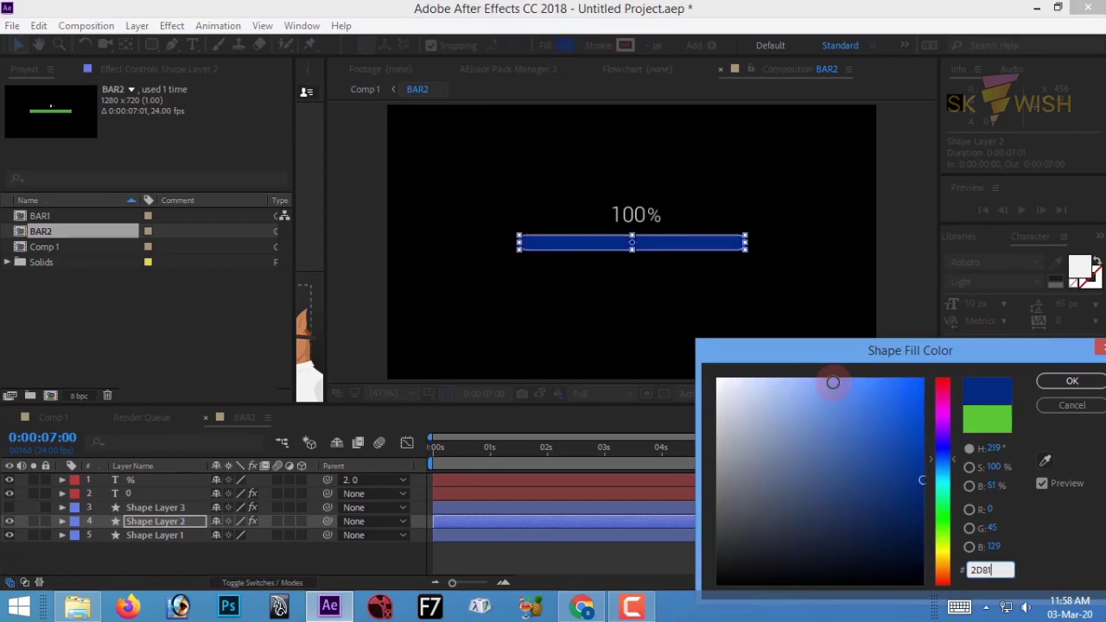
{"action": "type", "text": "B6"}
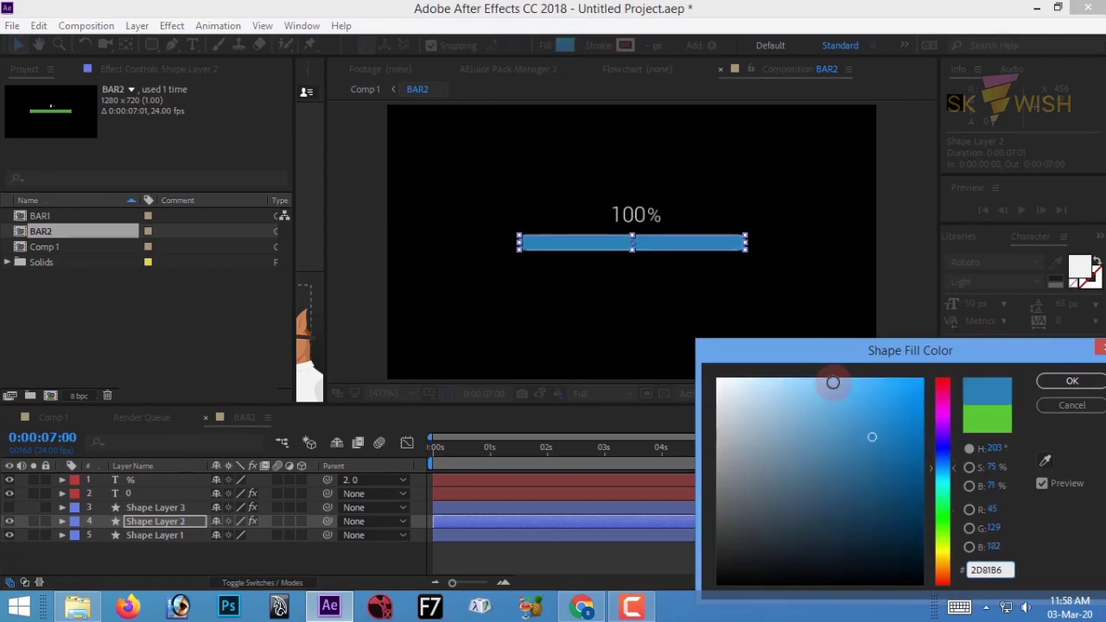
{"action": "key", "text": "Return"}
Make the stripes on Shape Layer 3 visible again and select that layer.
{"action": "left_click", "coordinate": [134, 507]}
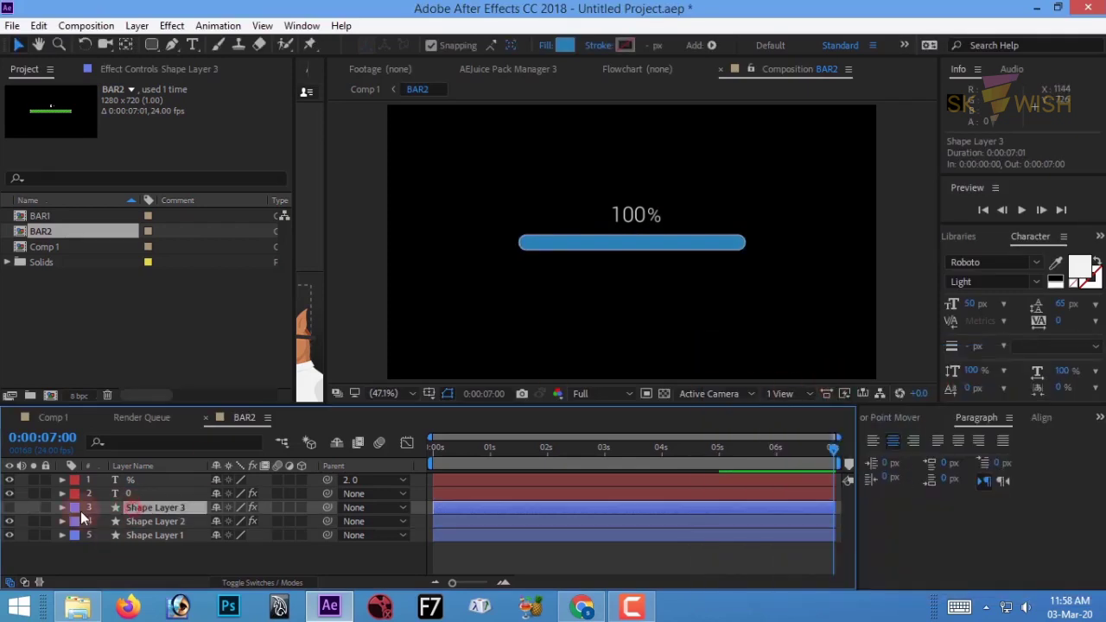
{"action": "left_click", "coordinate": [12, 513]}
{"action": "left_click", "coordinate": [9, 508]}
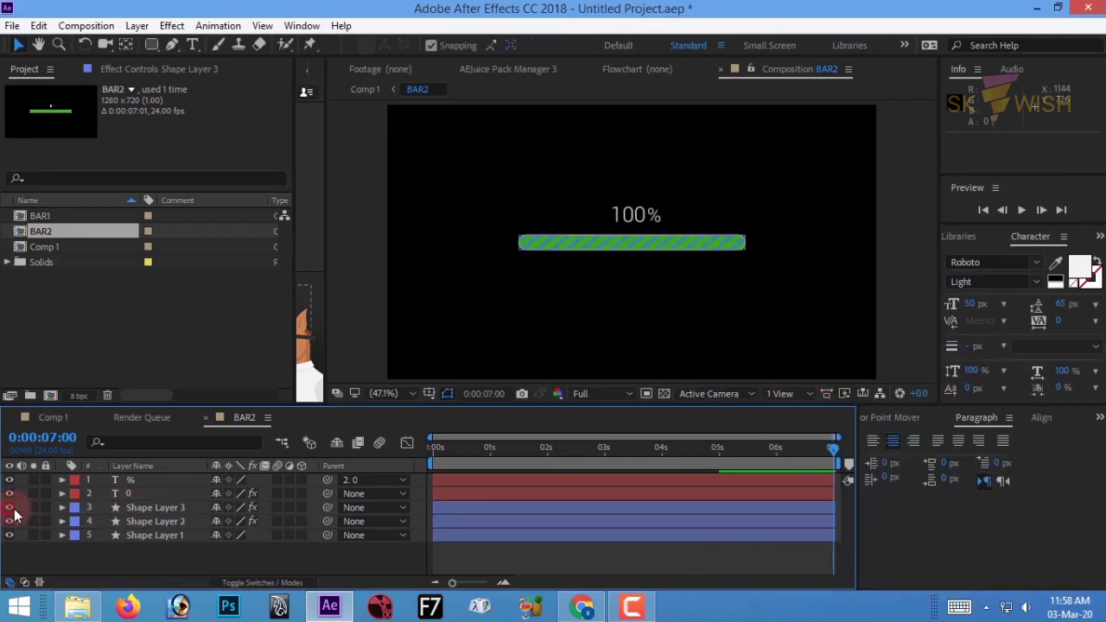
{"action": "left_click", "coordinate": [146, 509]}
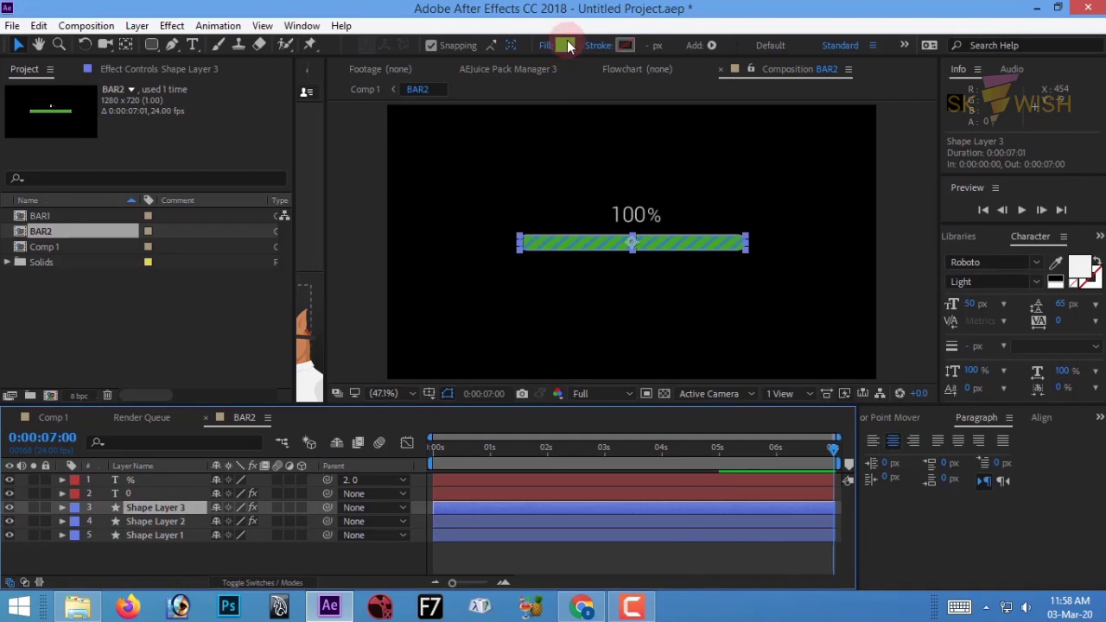